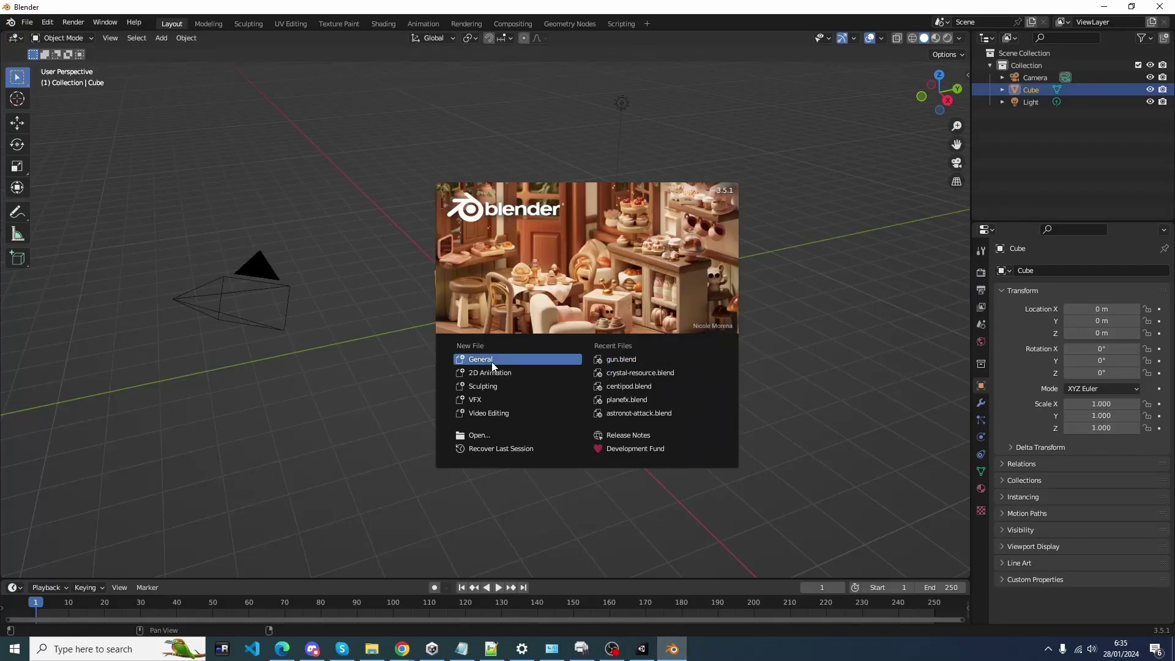
Start a new General file and delete the default cube, camera and light from the scene.
left_click(489, 361)
middle_click_drag(520, 350, 516, 321)
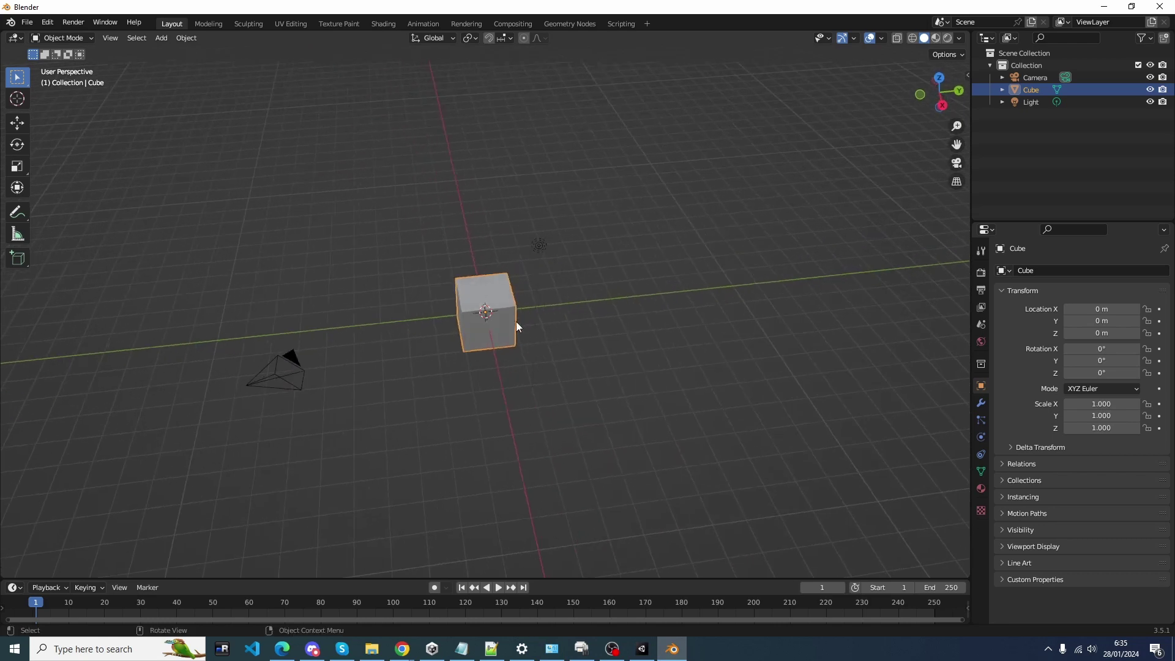
left_click(541, 258)
key("a")
key("Delete")
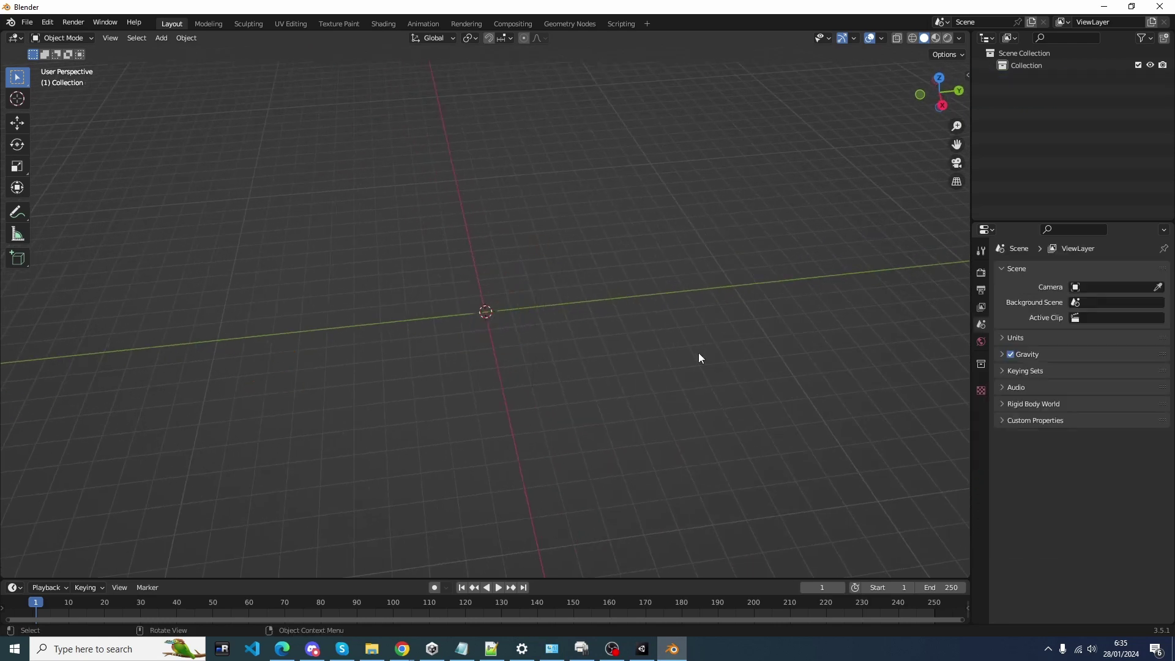
Add a mesh plane at the origin, working in the top orthographic view.
key("KP_7")
left_click(161, 38)
mouse_move(165, 55)
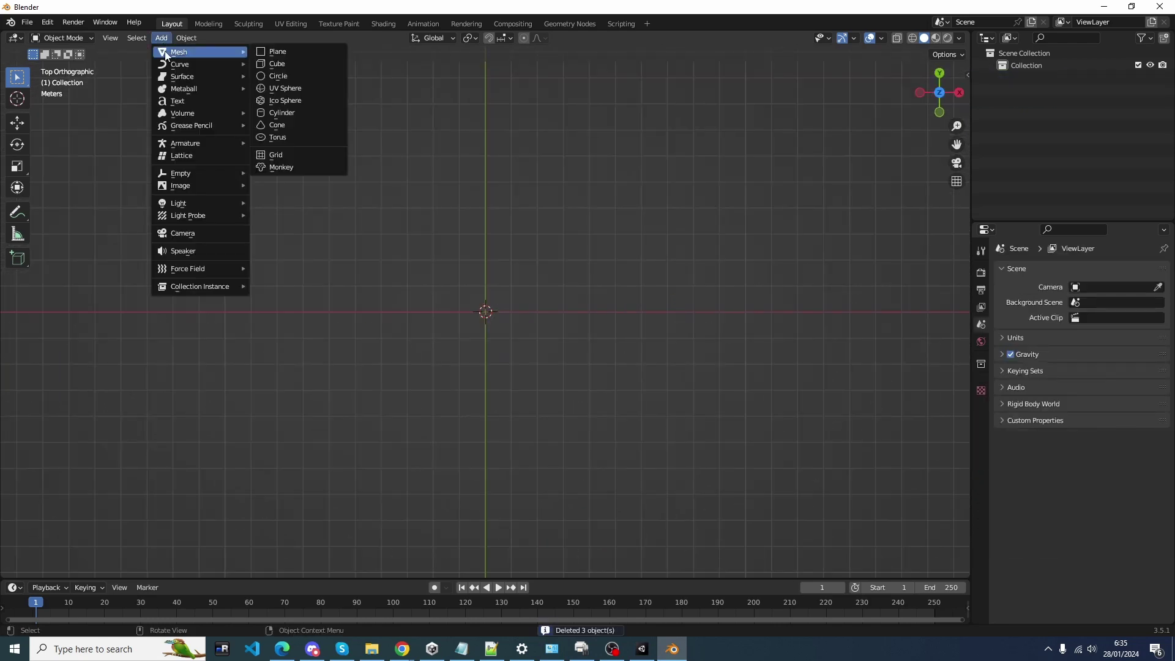
left_click(298, 54)
scroll(536, 278, "up", 7)
In Edit Mode, move the plane's whole mesh 1 m along X so its edge meets the object origin.
key("Tab")
left_click(353, 197)
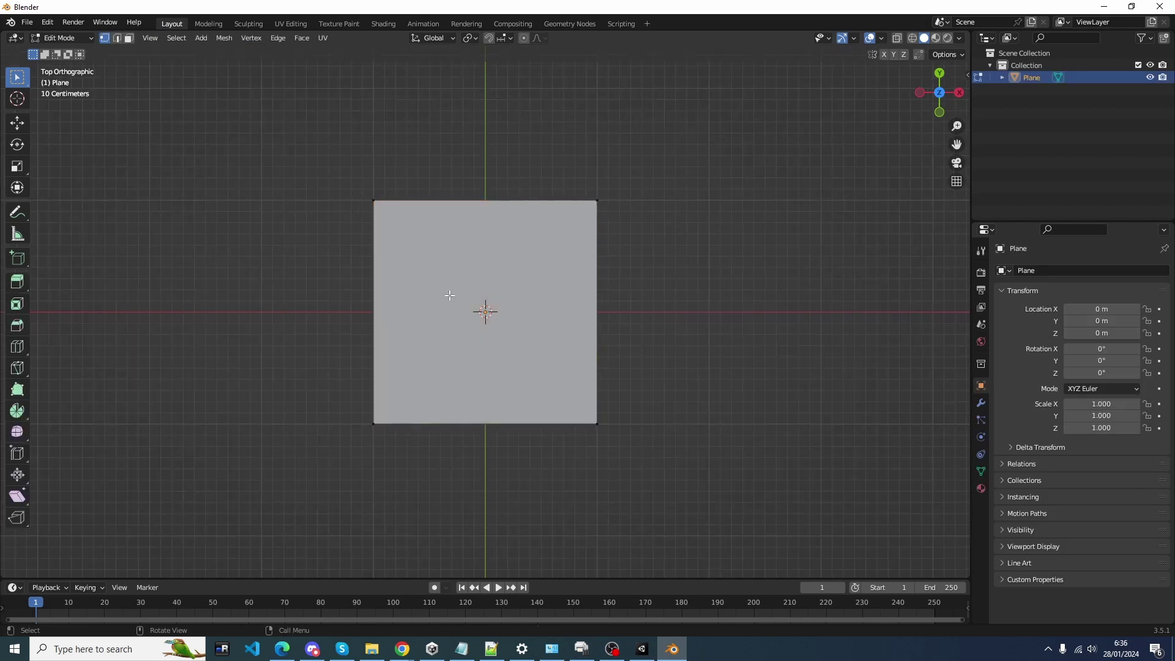
key("a")
key("g")
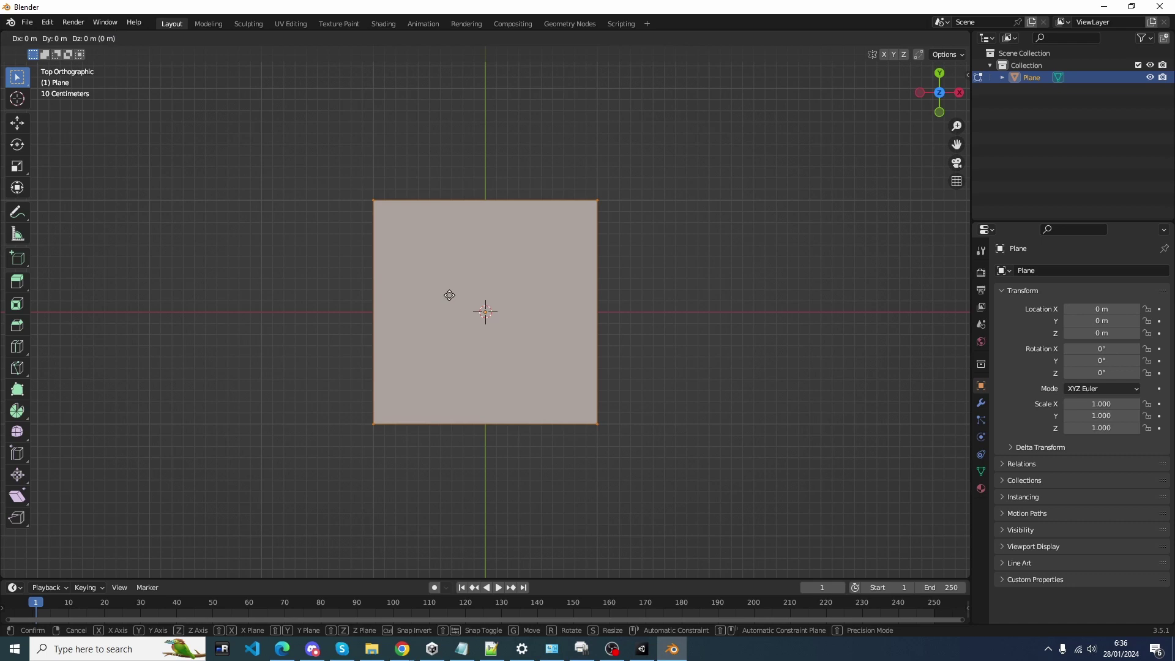
key("x")
key("1")
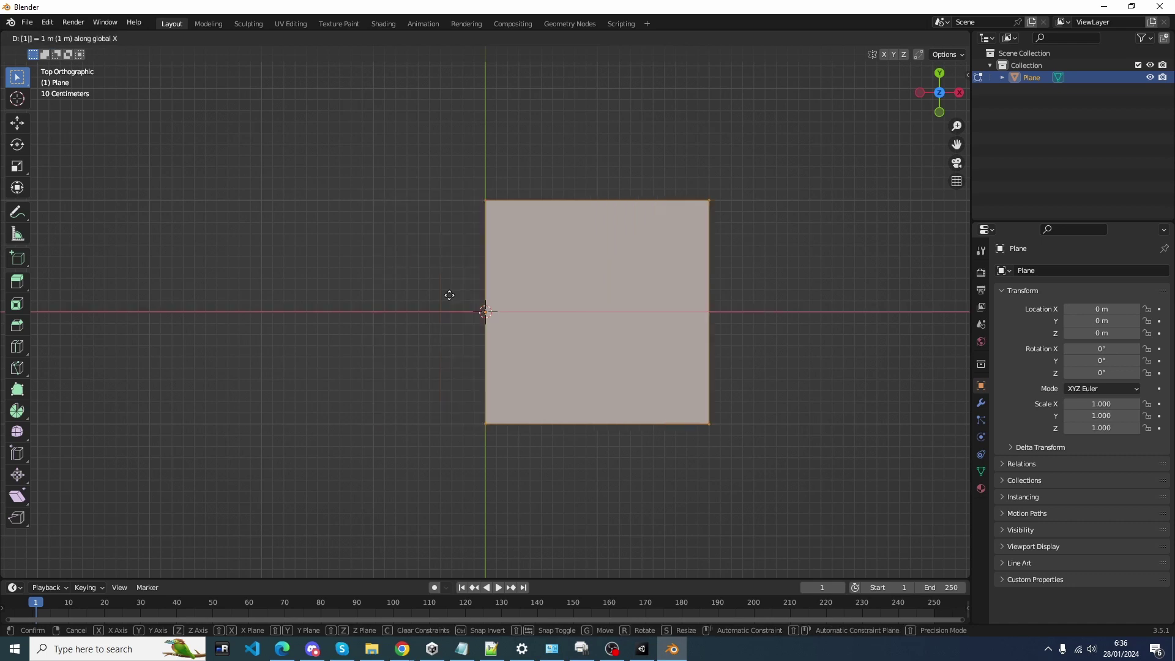
key("Return")
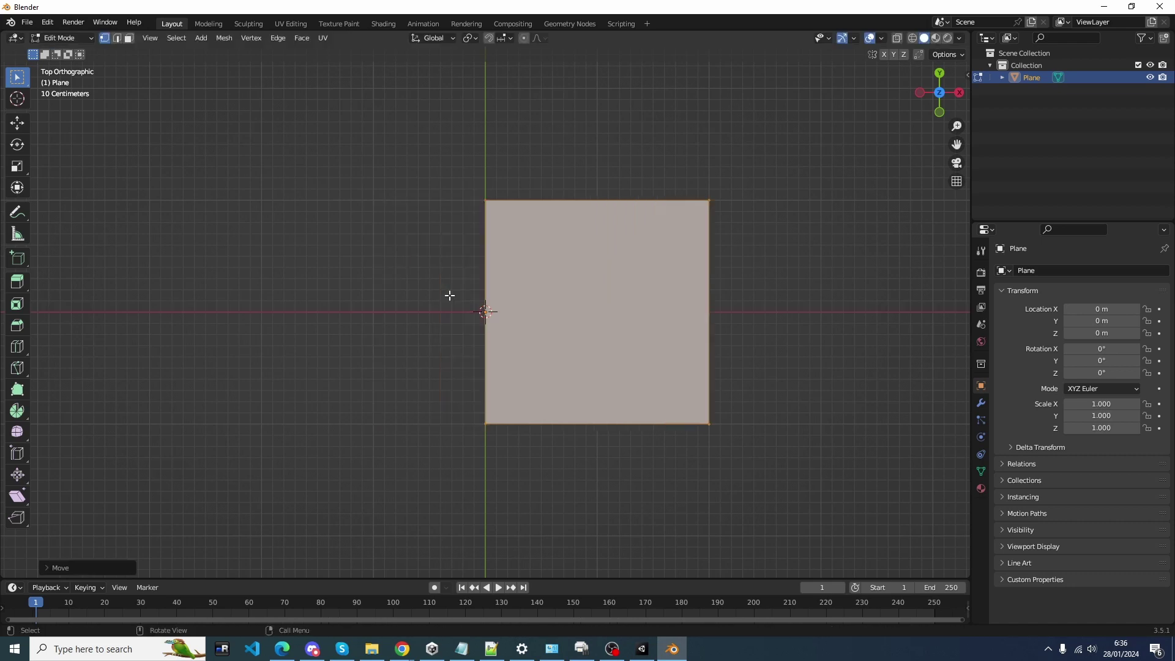
left_click(753, 276)
Move the two vertices of the plane's far +X edge 2 m along X to lengthen it.
middle_click_drag(792, 286, 676, 295, "shift")
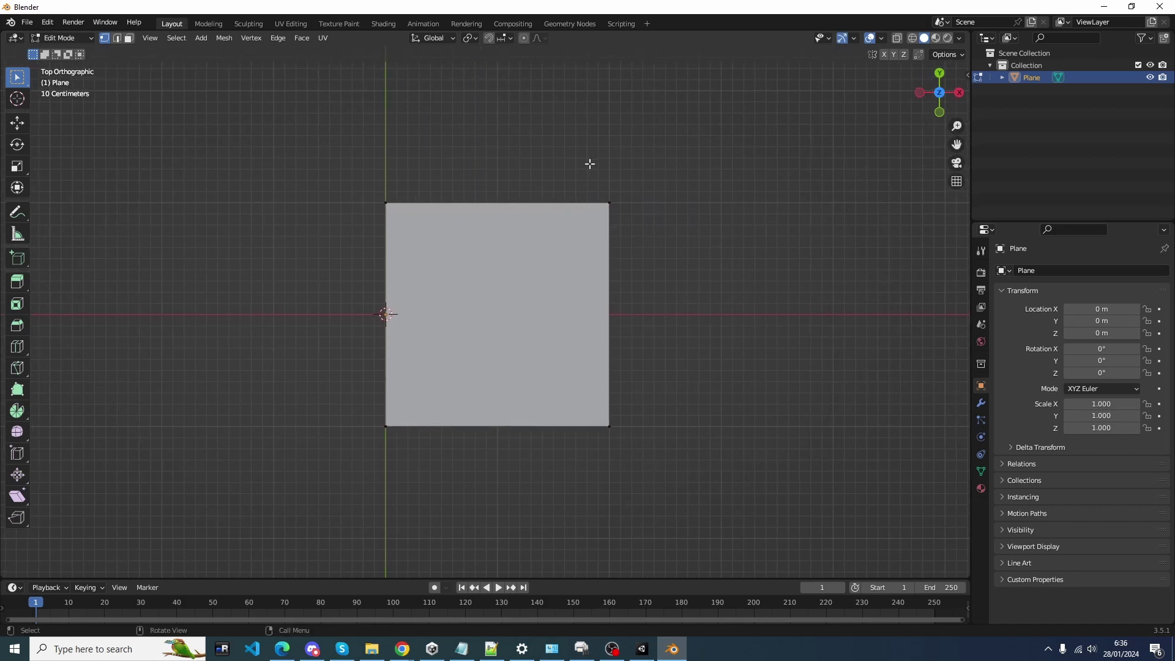
left_click_drag(573, 148, 649, 550)
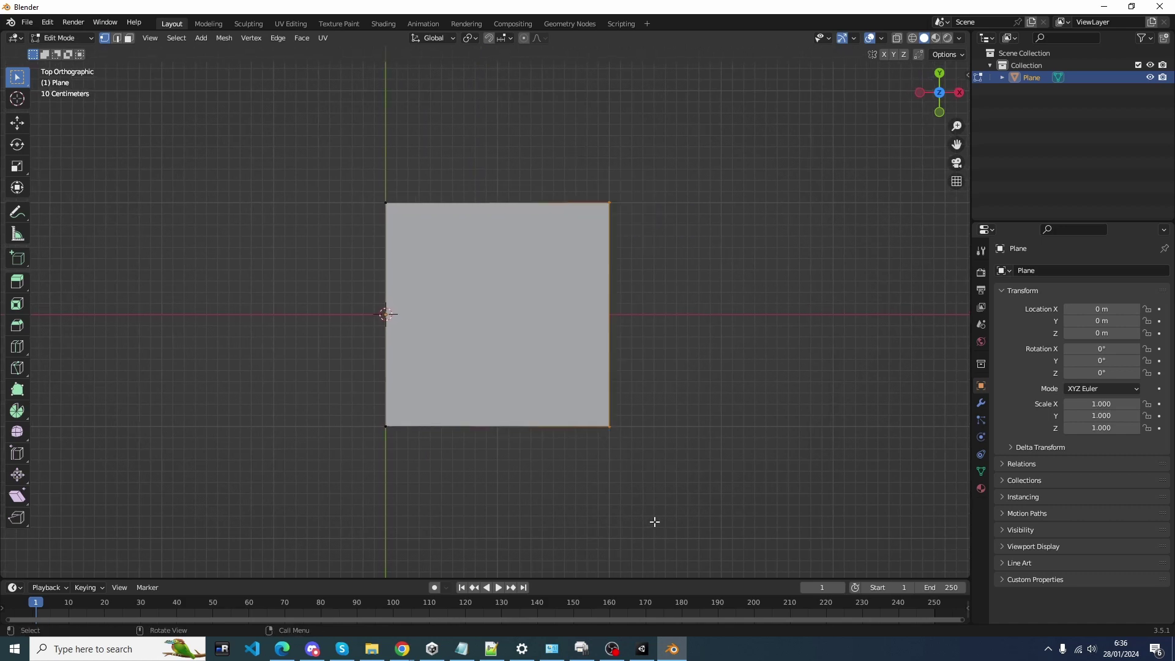
key("g")
key("x")
key("2")
key("Return")
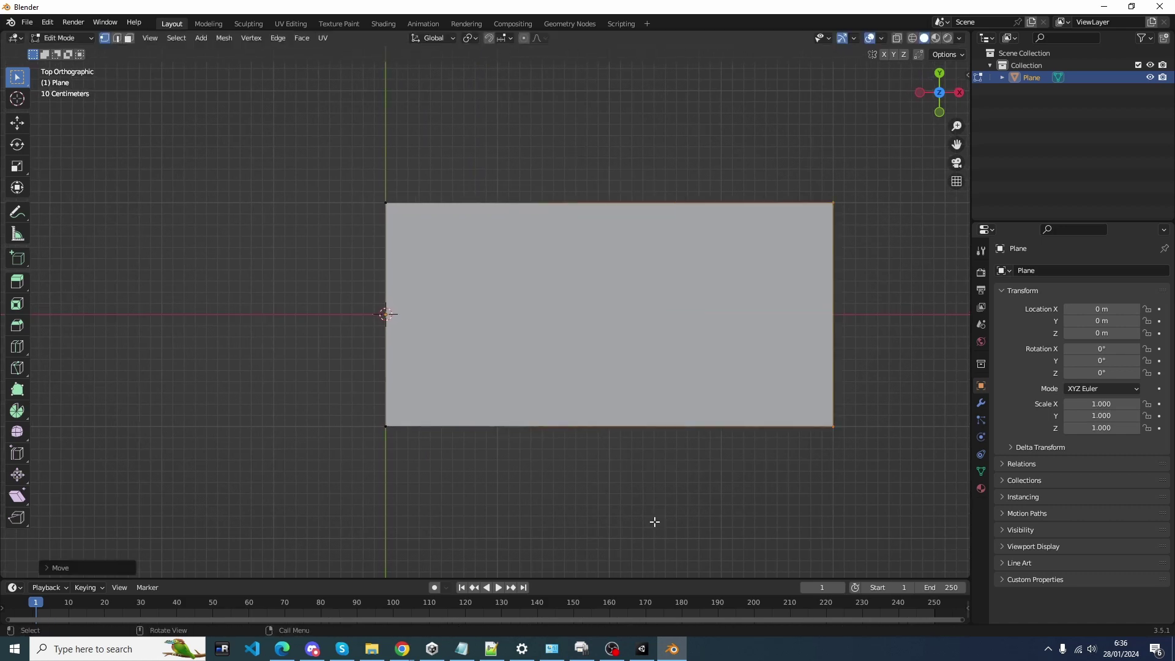
Export the plane in FBX format to H:\3d model under the name laserPlane.
left_click(27, 22)
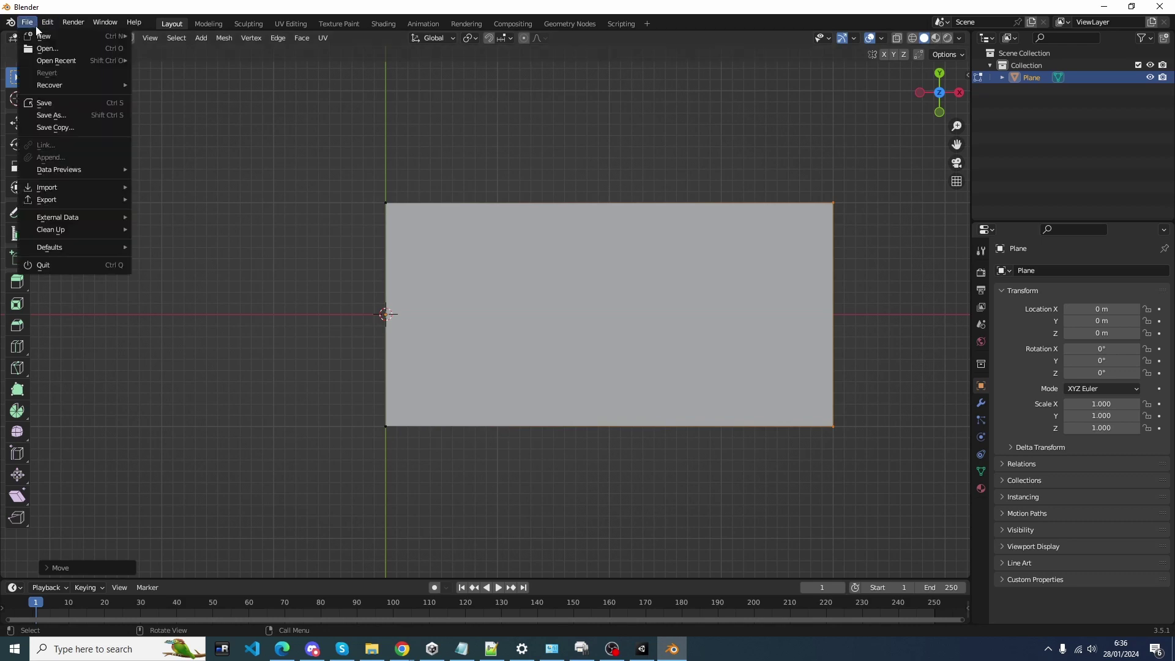
mouse_move(69, 200)
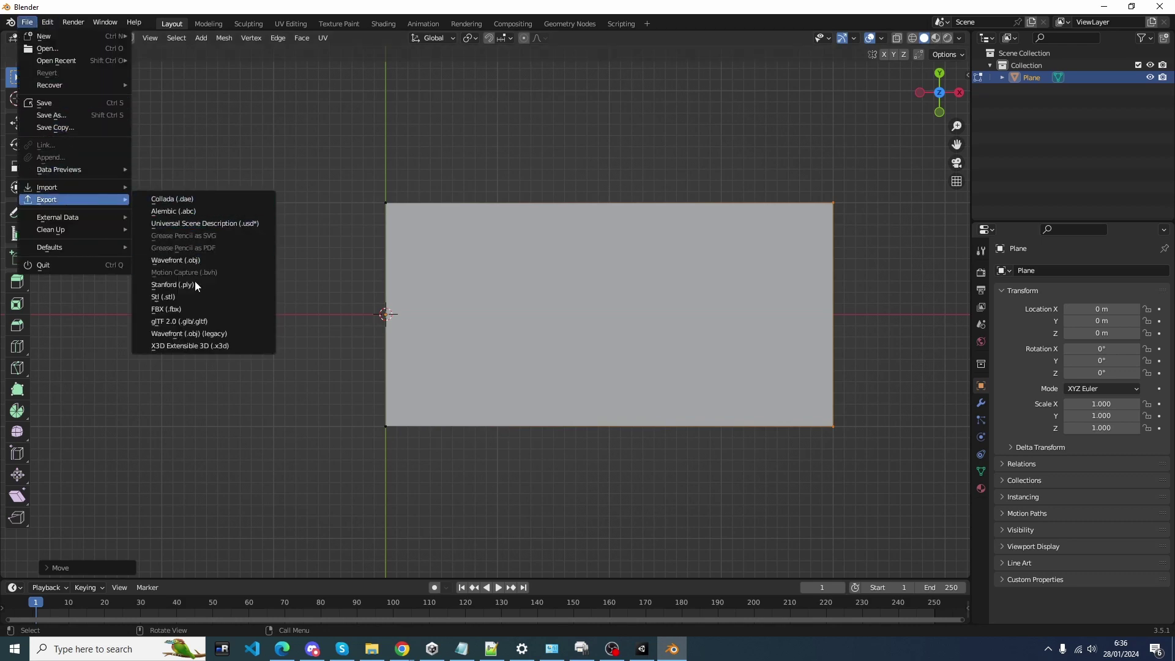
left_click(194, 309)
left_click(491, 495)
type("la")
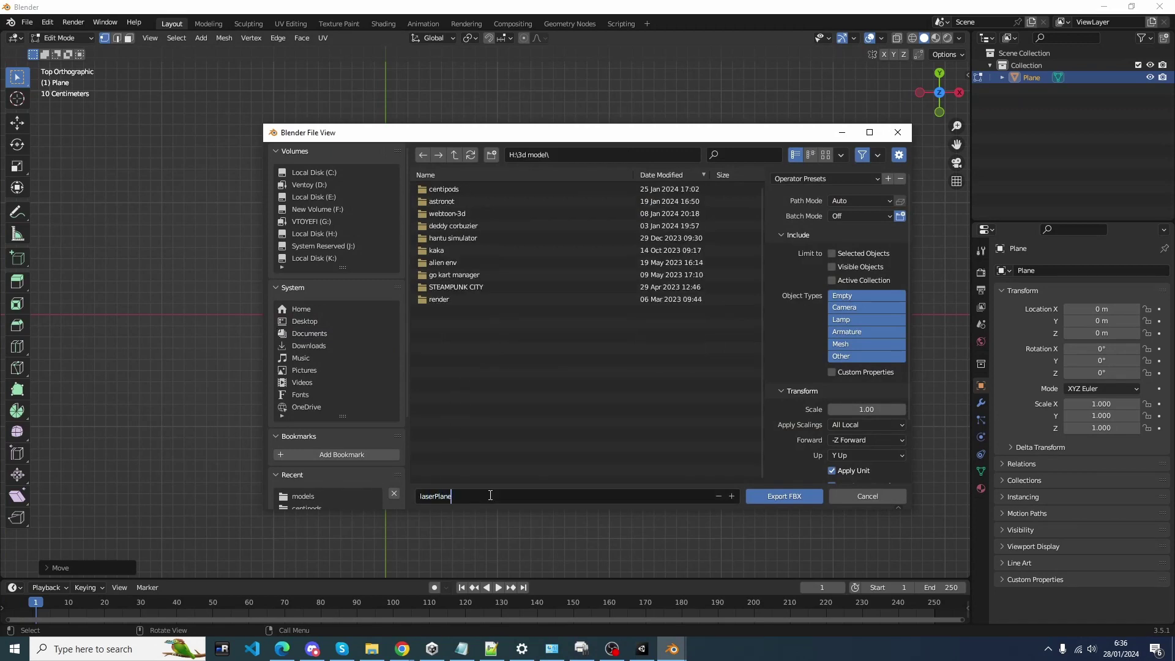
type("serPlane")
left_click(799, 498)
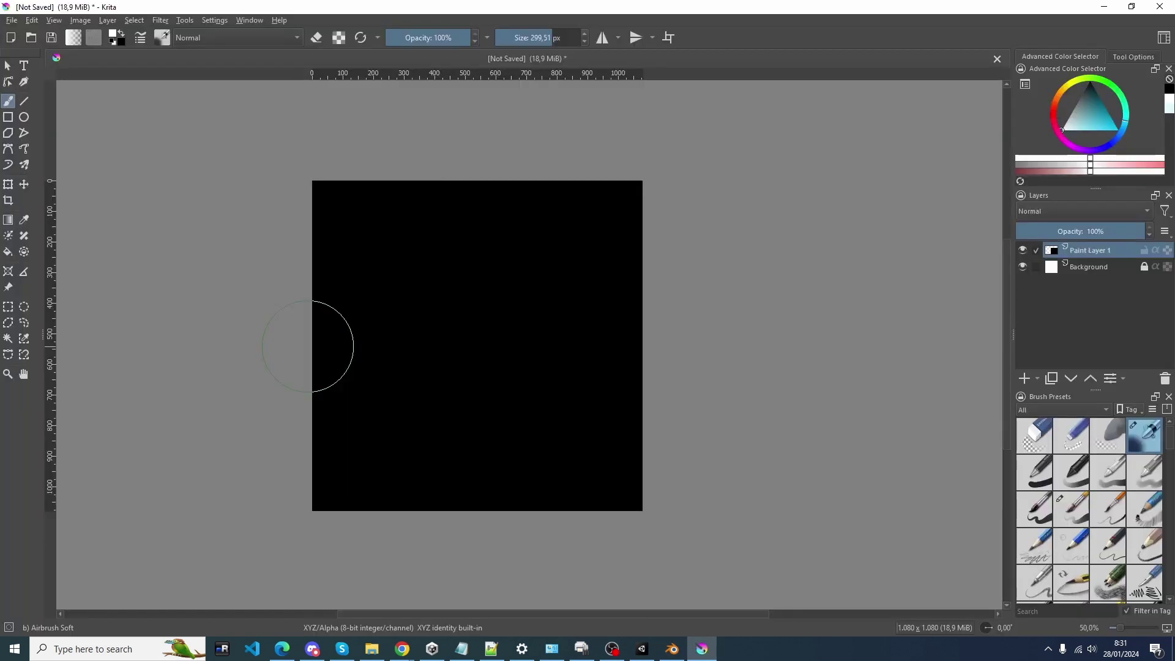
Switch to Krita and paint a soft white airbrushed wave across the black canvas, shading its centre darker at 27% opacity.
mouse_move(309, 343)
left_mouse_down()
mouse_move(379, 308)
mouse_move(448, 316)
mouse_move(504, 352)
mouse_move(557, 365)
mouse_move(626, 335)
mouse_move(672, 334)
left_mouse_up()
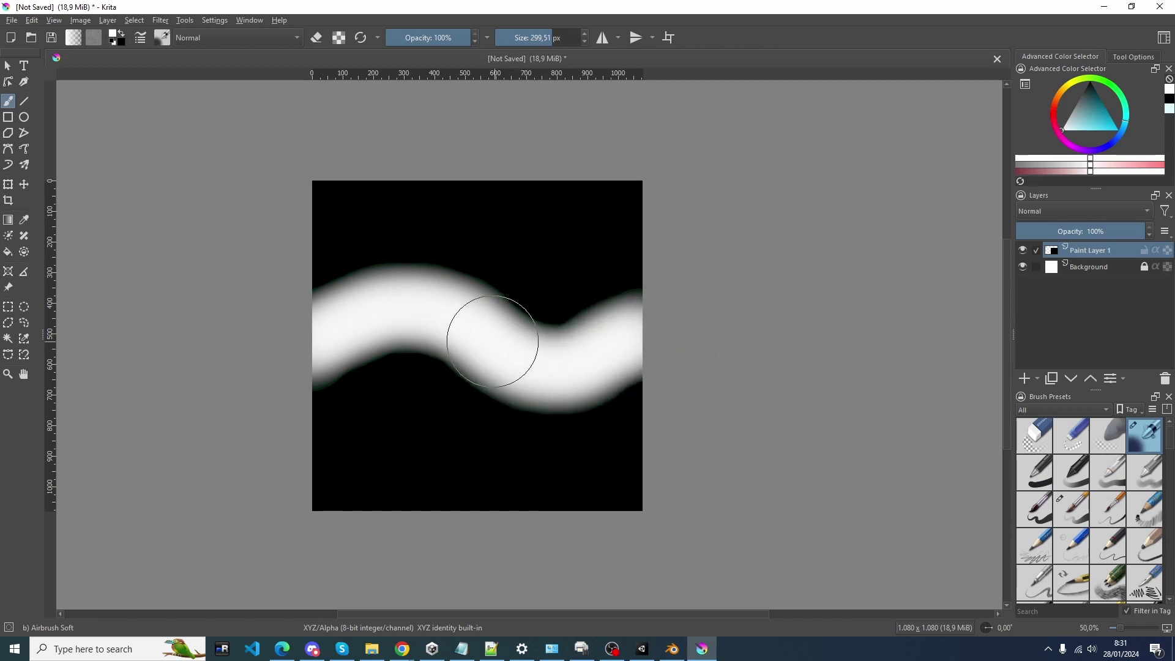
mouse_move(492, 341)
left_mouse_down()
mouse_move(359, 333)
mouse_move(309, 346)
left_mouse_up()
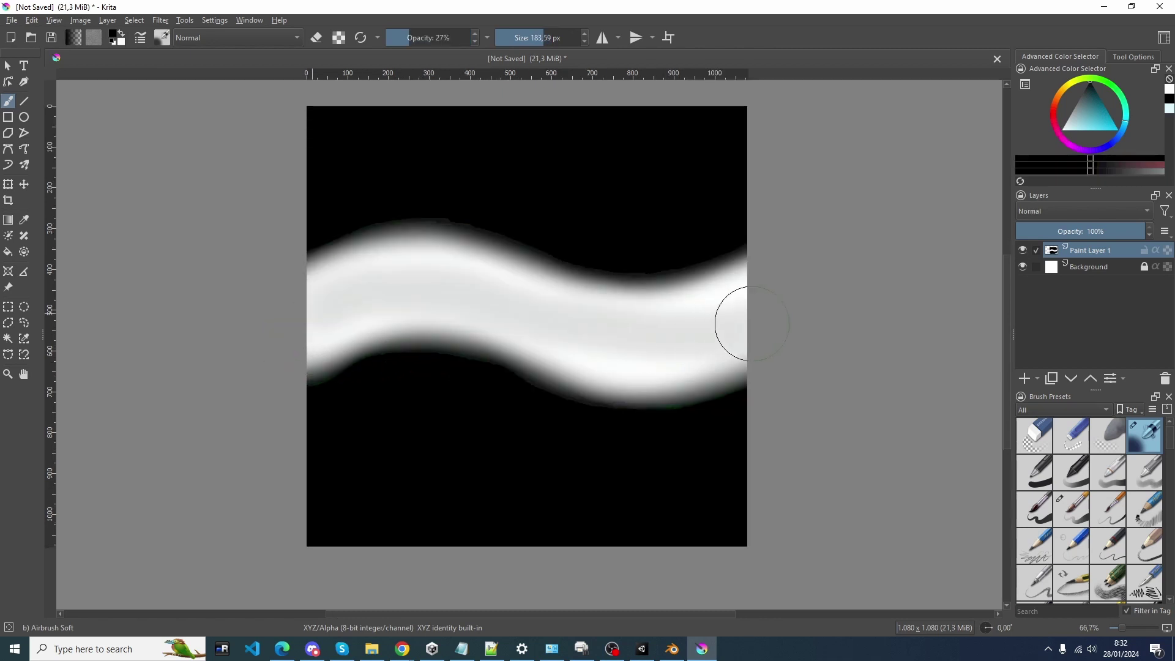
mouse_move(300, 323)
left_mouse_down()
mouse_move(399, 284)
mouse_move(657, 337)
mouse_move(705, 328)
left_mouse_up()
Export the wave image as the PNG file laserTexture in the H: drive's texture folder, using the default PNG options.
left_click(12, 21)
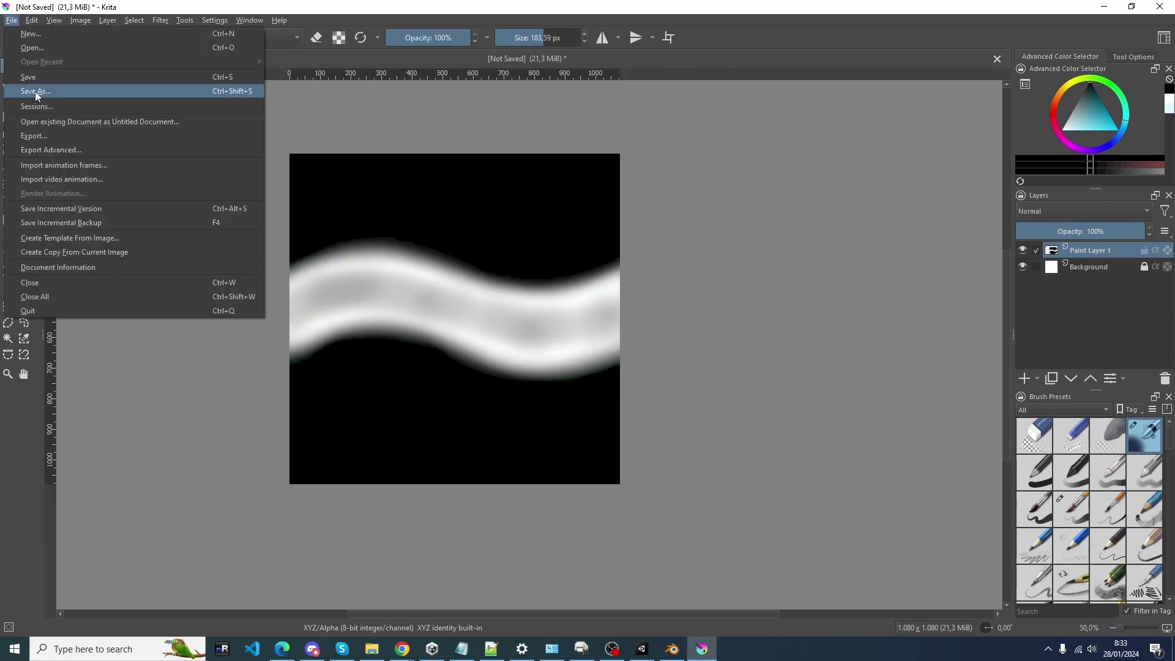
left_click(36, 135)
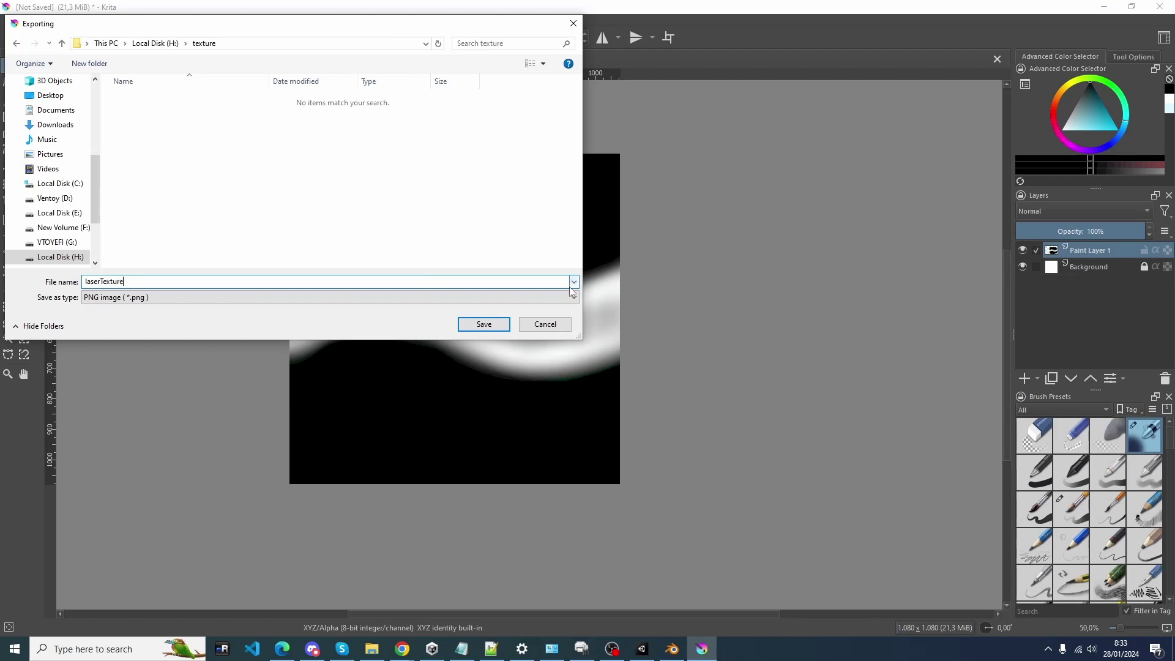
left_click(484, 324)
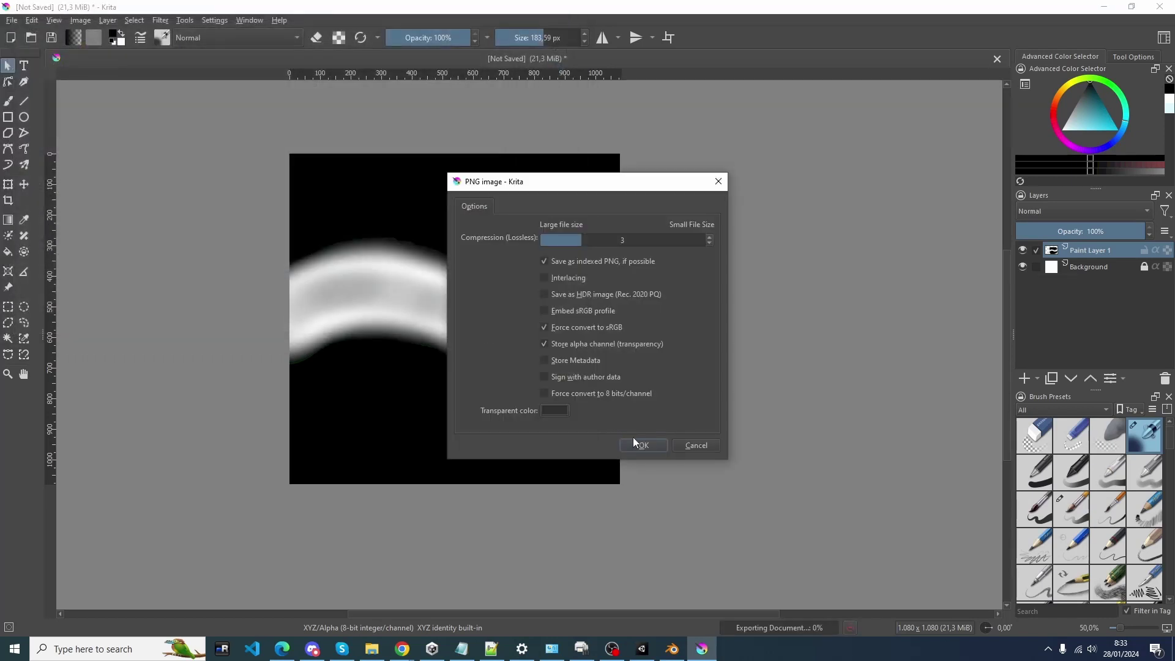
left_click(644, 445)
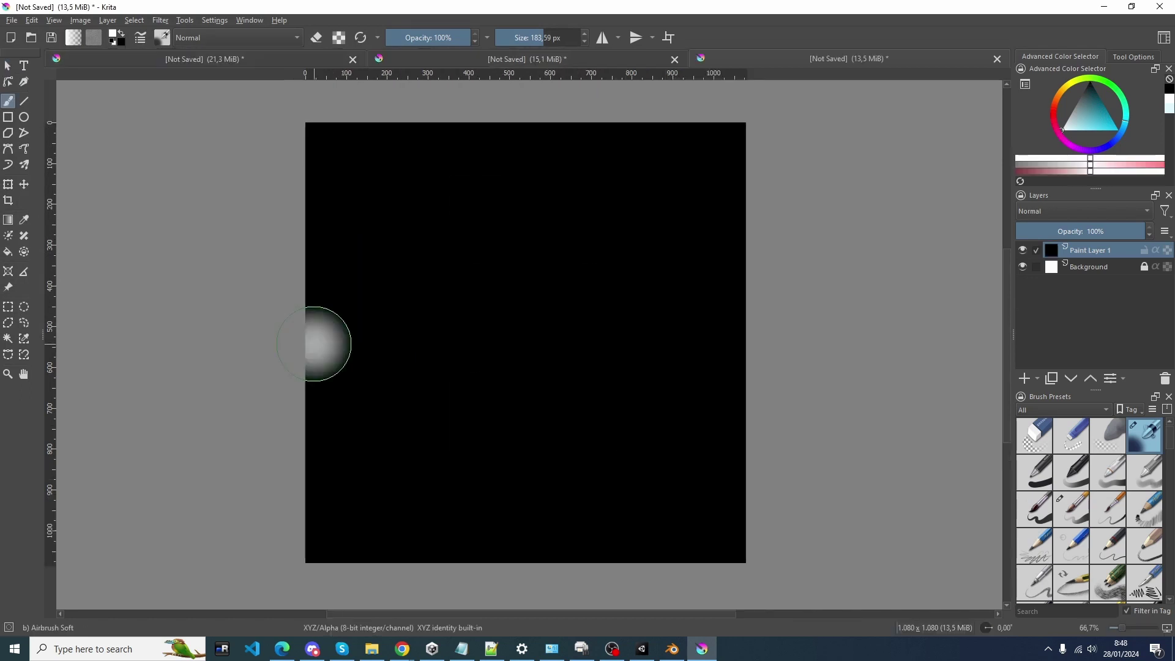
Paint a soft-edged white diamond shape spanning the width of the black canvas with the Airbrush Soft brush.
left_click_drag(319, 343, 762, 336)
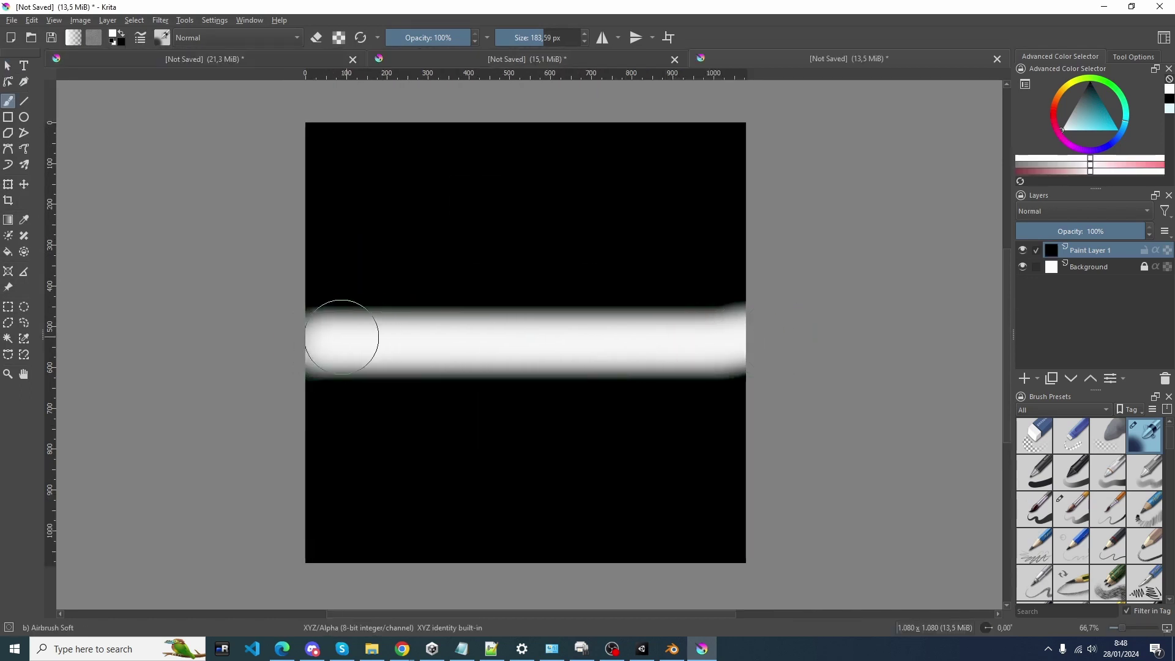
left_click_drag(343, 337, 762, 341)
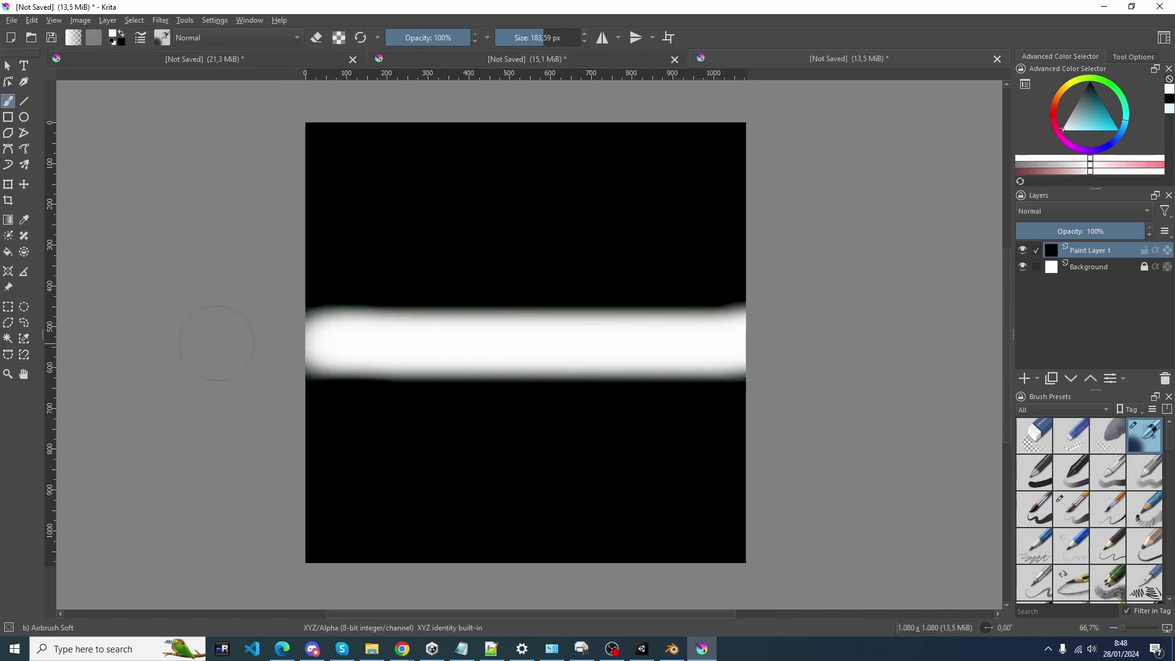
mouse_move(320, 341)
left_mouse_down()
mouse_move(452, 275)
mouse_move(525, 254)
mouse_move(577, 304)
mouse_move(522, 399)
mouse_move(536, 338)
left_mouse_up()
left_click_drag(313, 388, 433, 436)
left_click_drag(433, 436, 523, 436)
Export the diamond image as a PNG, overwriting laserMask.png in the texture folder.
left_click(12, 21)
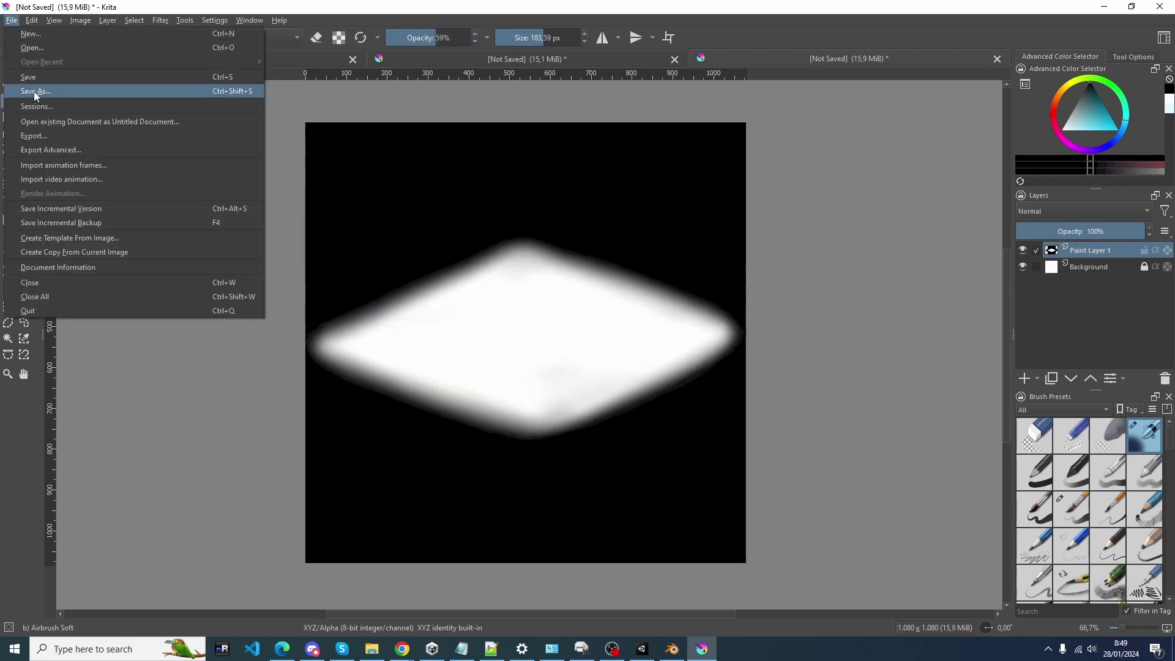
left_click(38, 134)
double_click(131, 123)
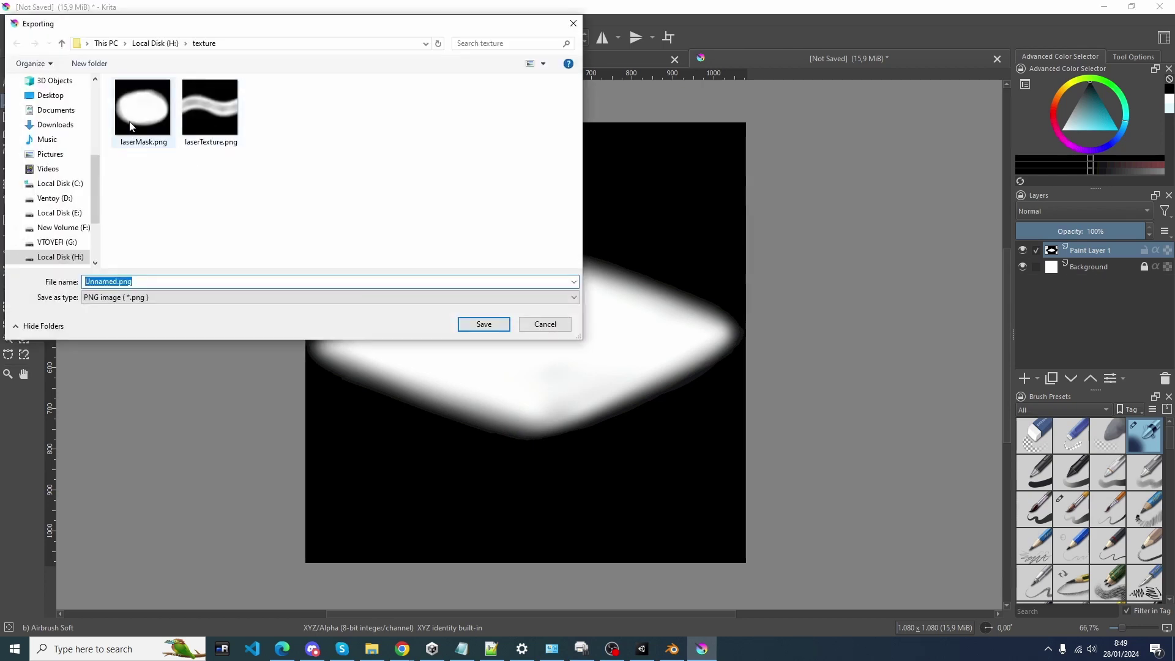
left_click(606, 323)
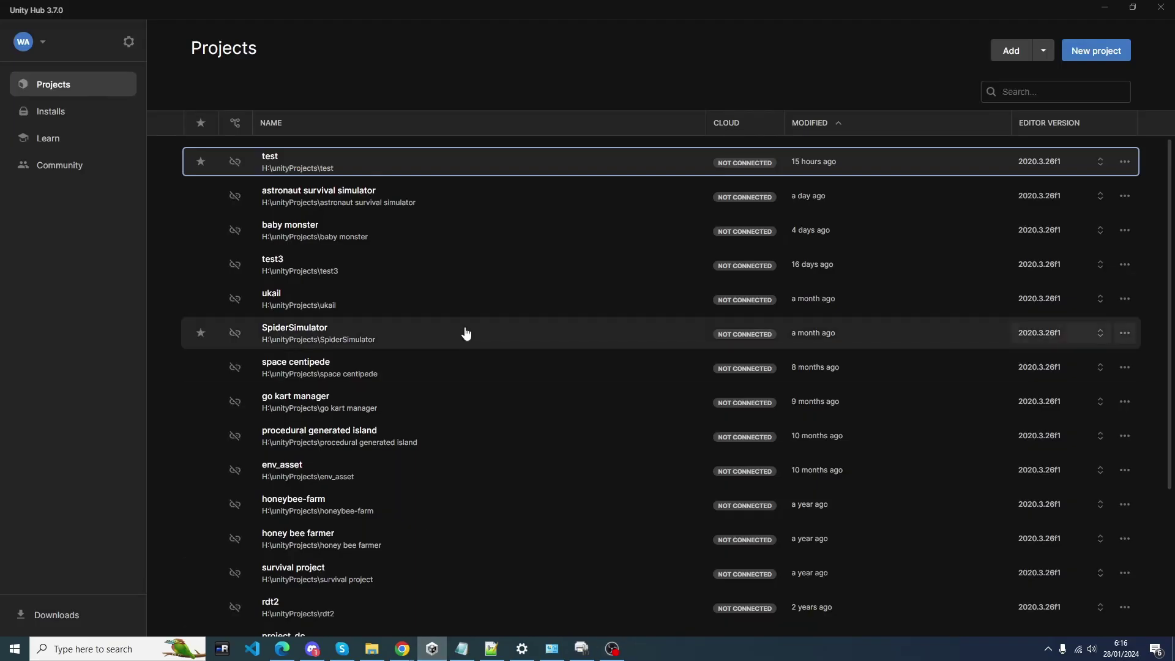
Switch to Unity Hub and start a new project from the 3D Sample Scene (URP) template.
left_click(1092, 51)
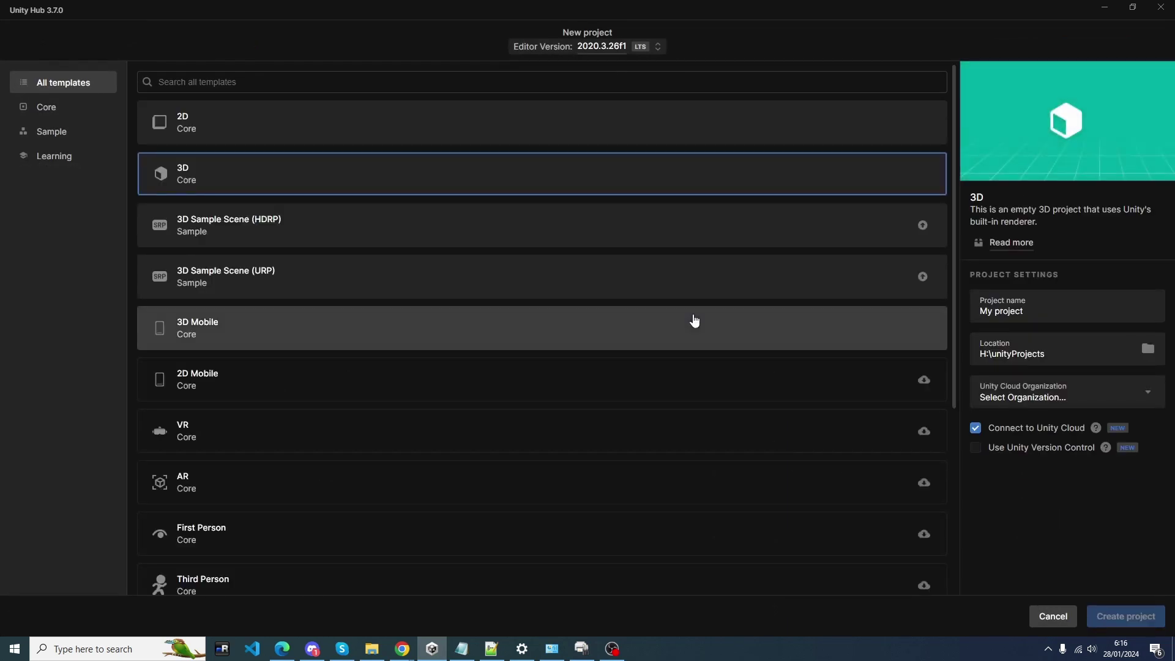
double_click(288, 286)
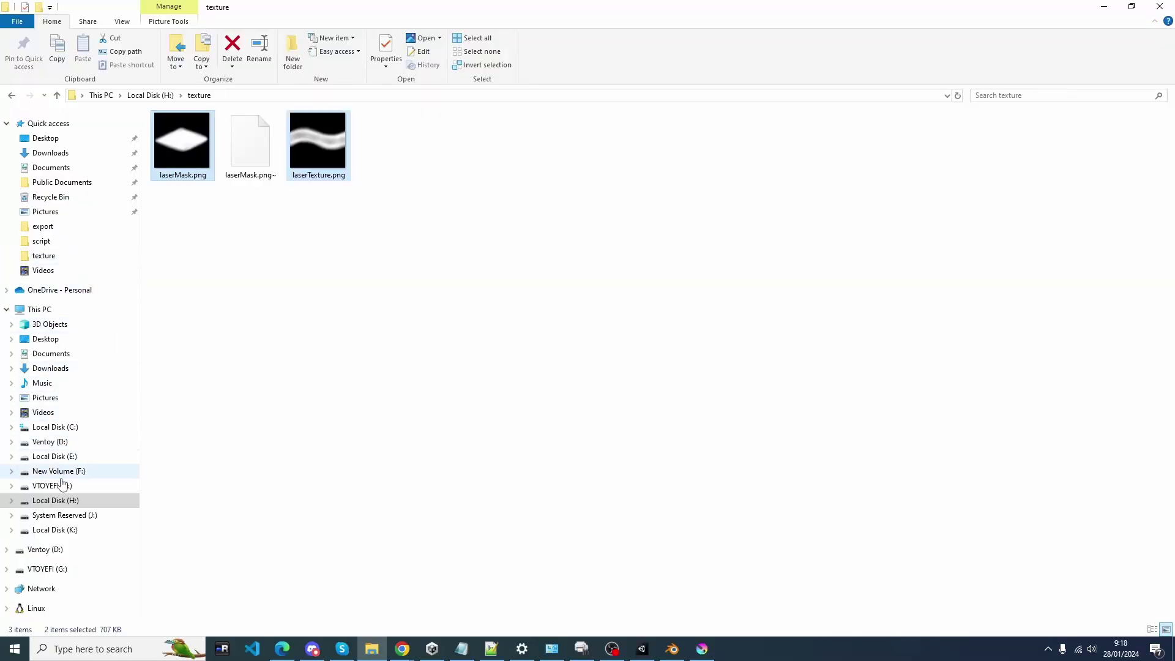
Import laserPlane.fbx from the H: drive's 3d model folder into the Unity project's Assets folder.
left_click(68, 502)
double_click(182, 134)
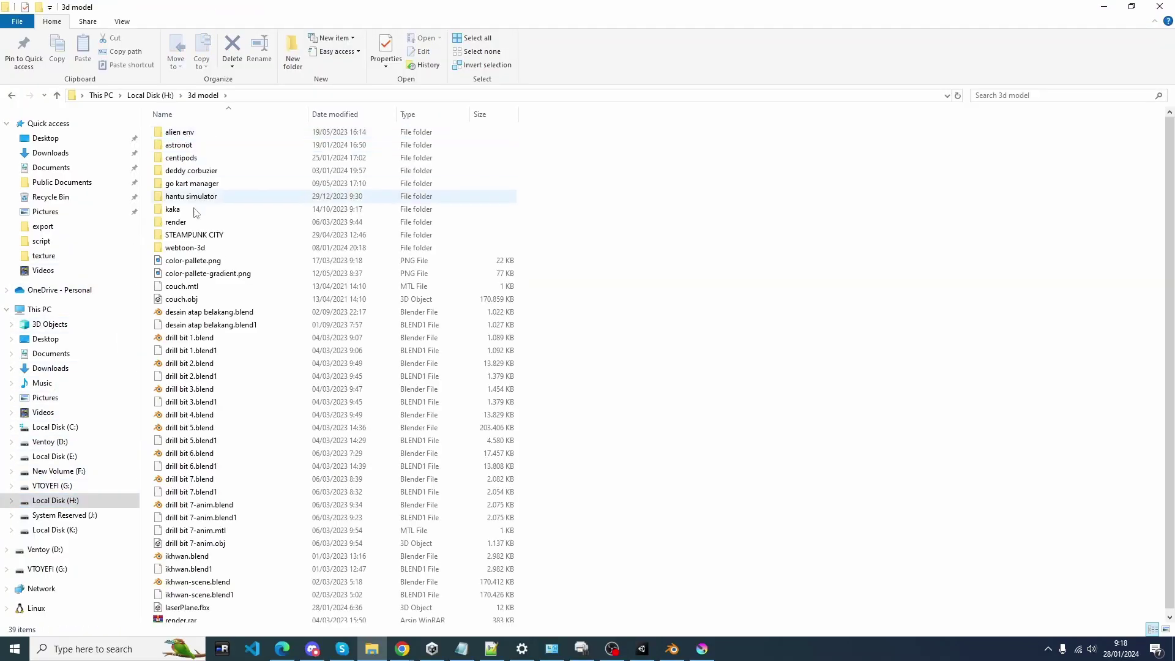
scroll(207, 490, "down", 1)
left_click_drag(186, 603, 240, 518)
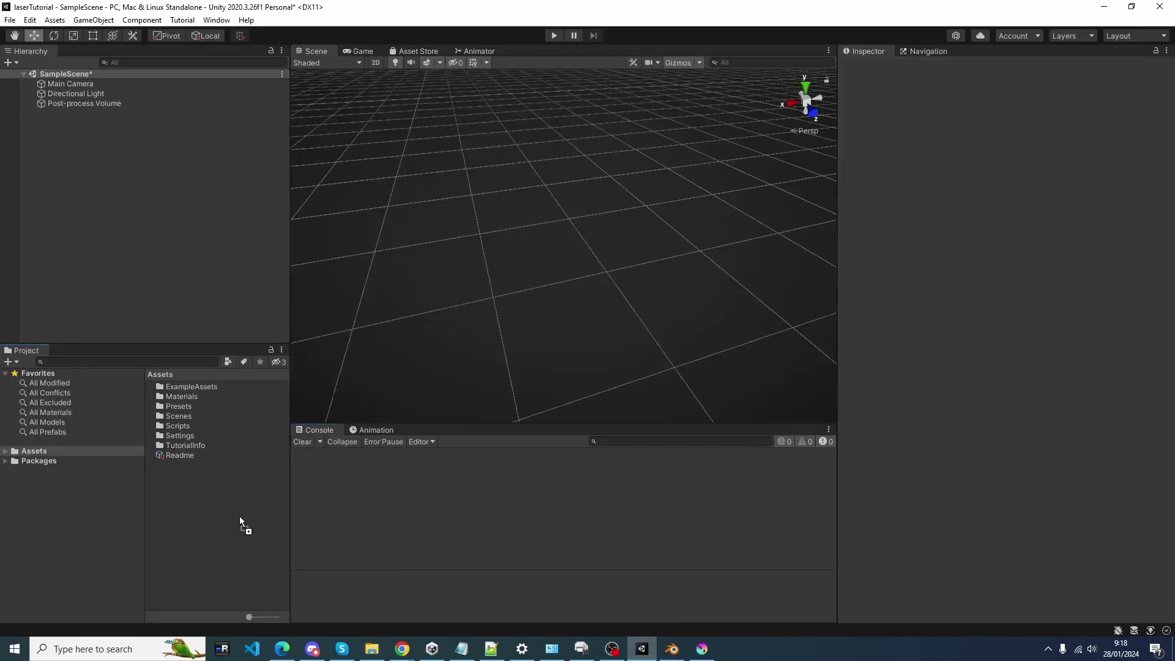
Import laserMask.png and laserTexture.png from the H: drive's texture folder into the Unity Assets folder.
left_click(372, 649)
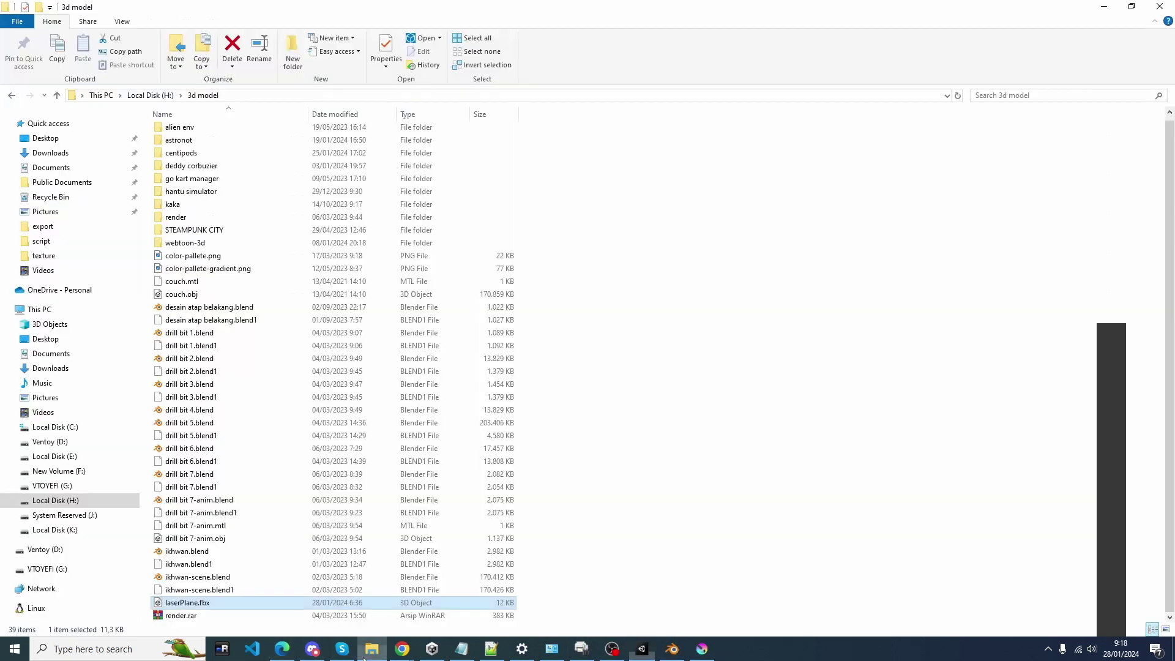
left_click(69, 506)
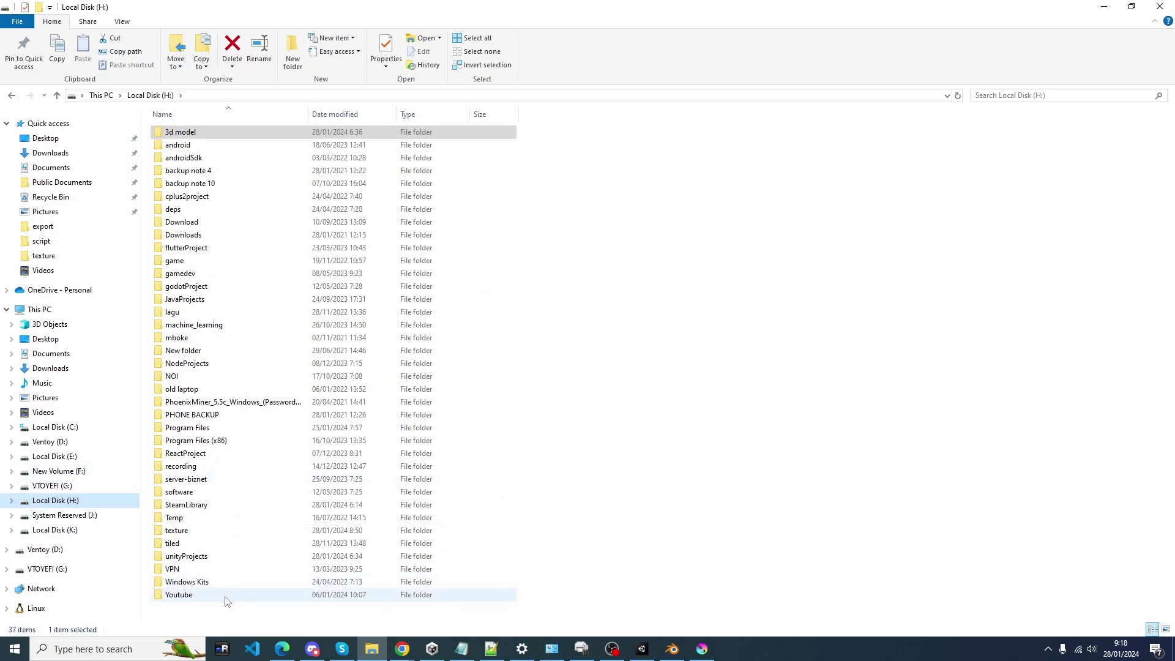
double_click(186, 534)
left_click(192, 141)
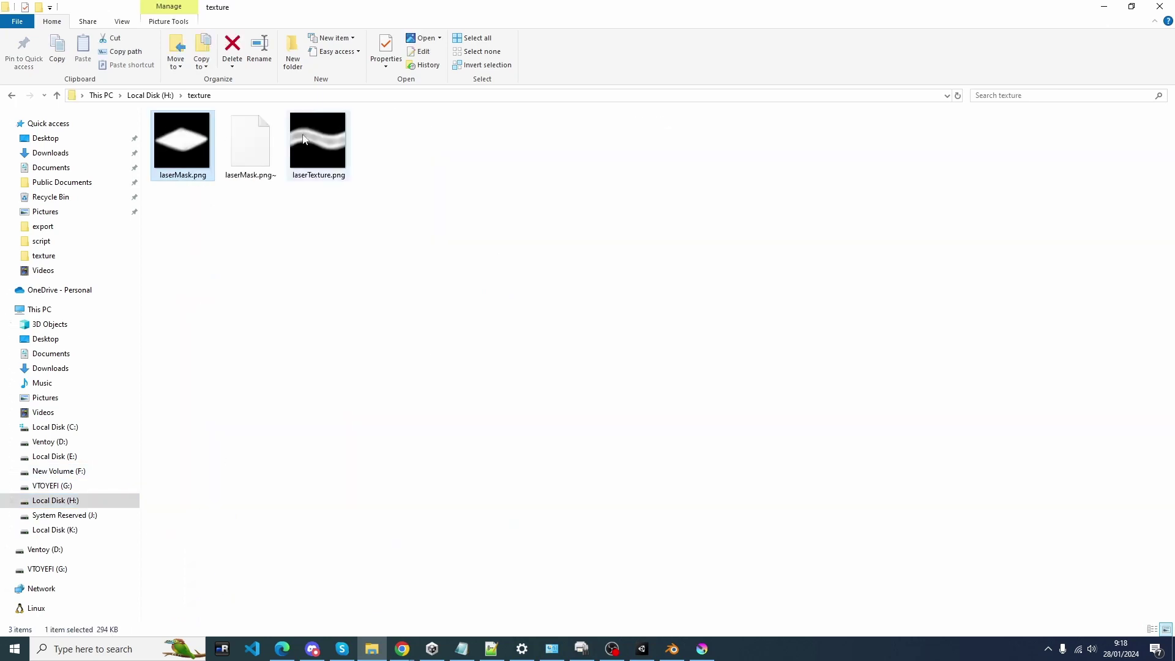
left_click(306, 140, "ctrl")
left_click_drag(182, 150, 383, 560)
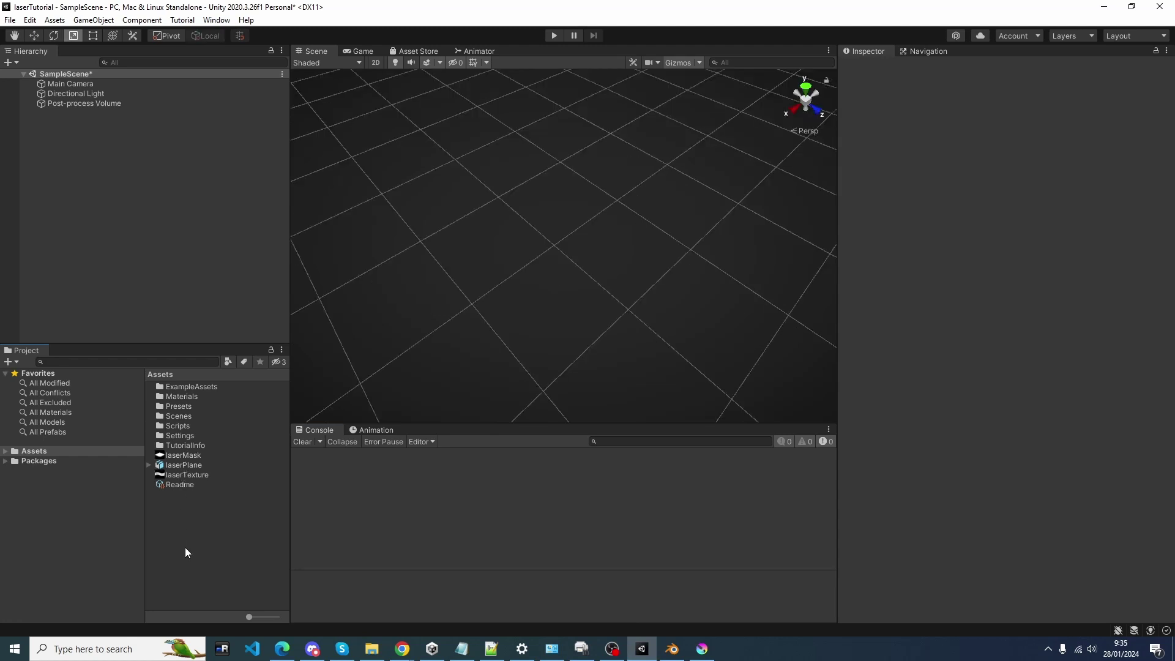
Create a URP Lit Shader Graph named laserShader in the Assets folder and open it for editing.
right_click(186, 549)
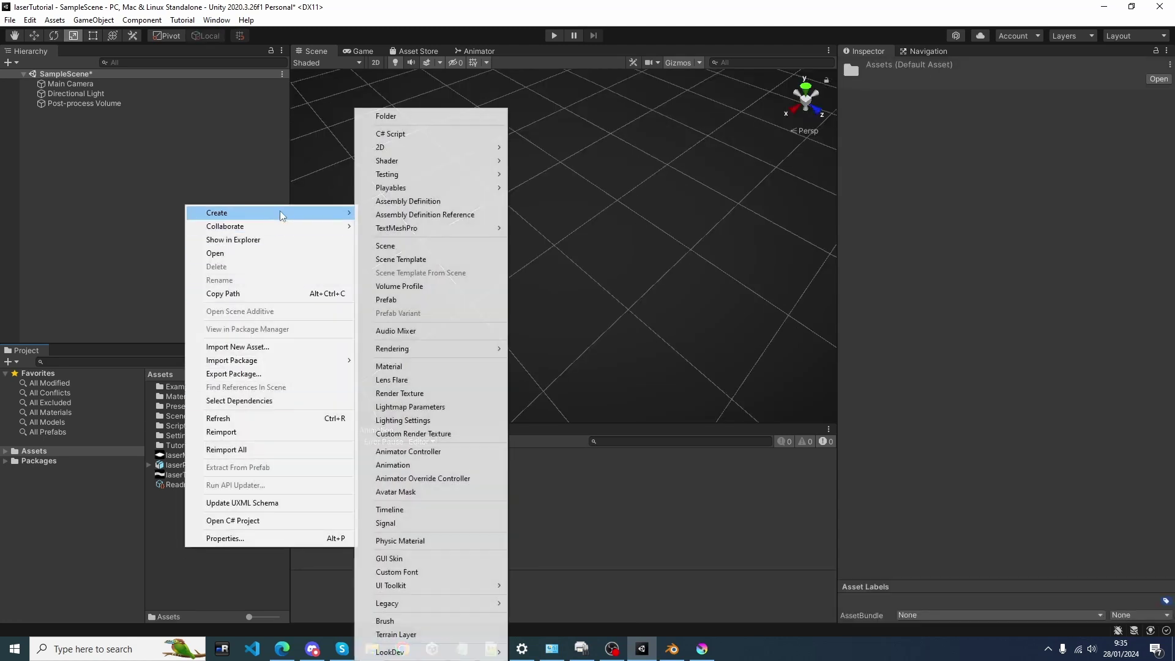
mouse_move(284, 213)
mouse_move(440, 165)
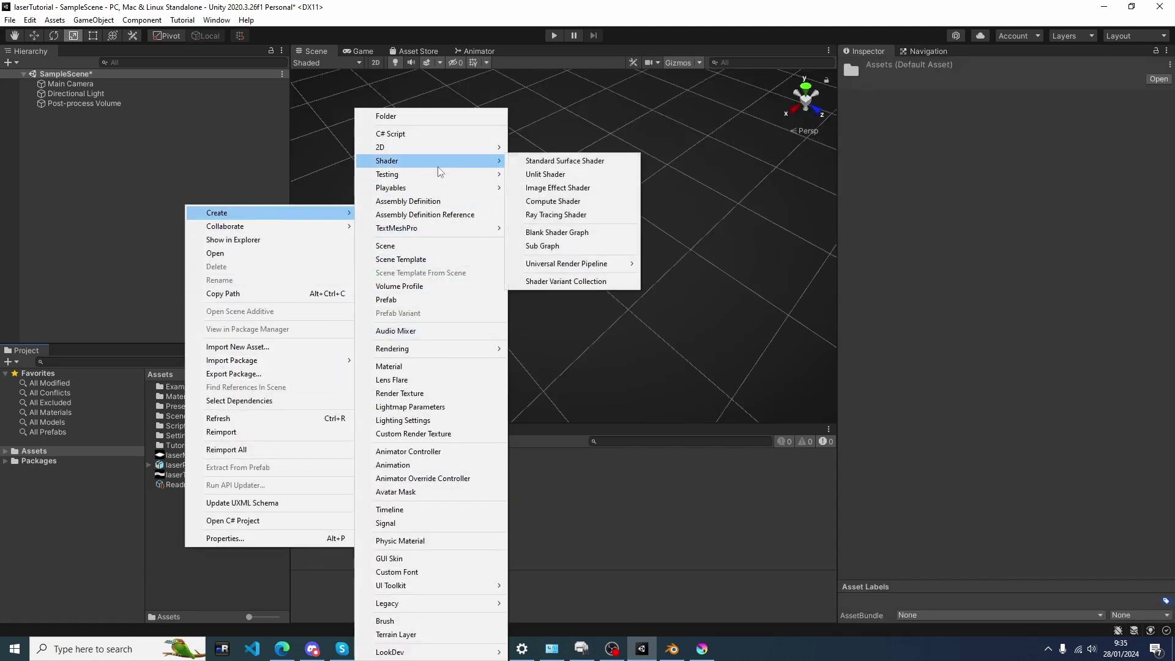
mouse_move(569, 265)
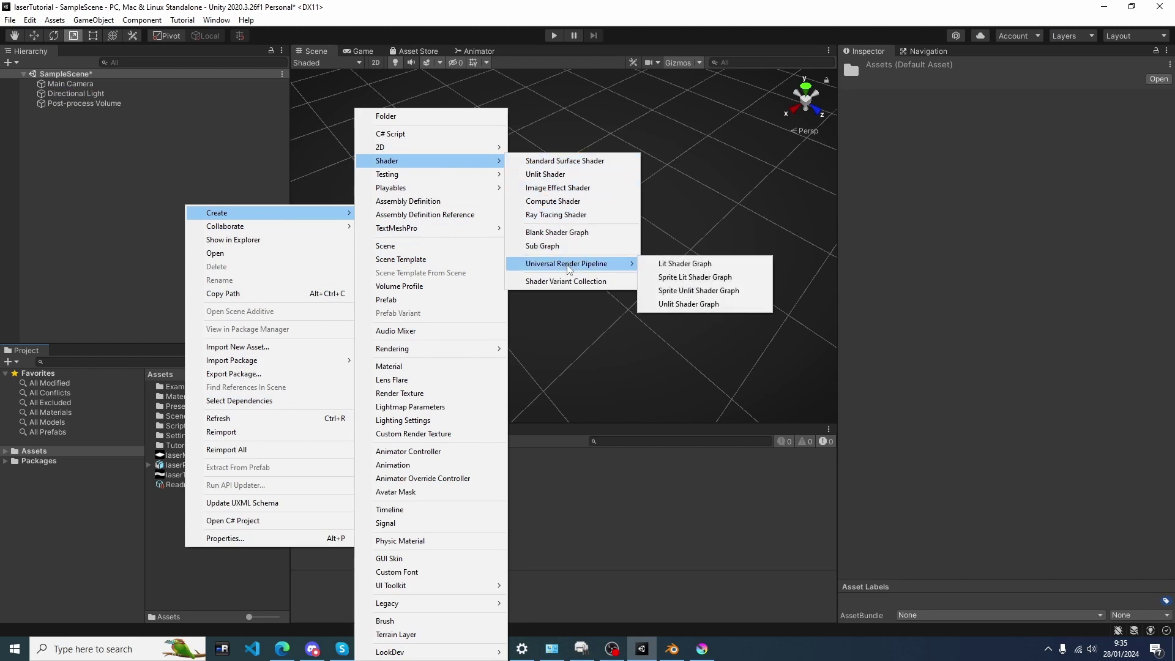
left_click(699, 266)
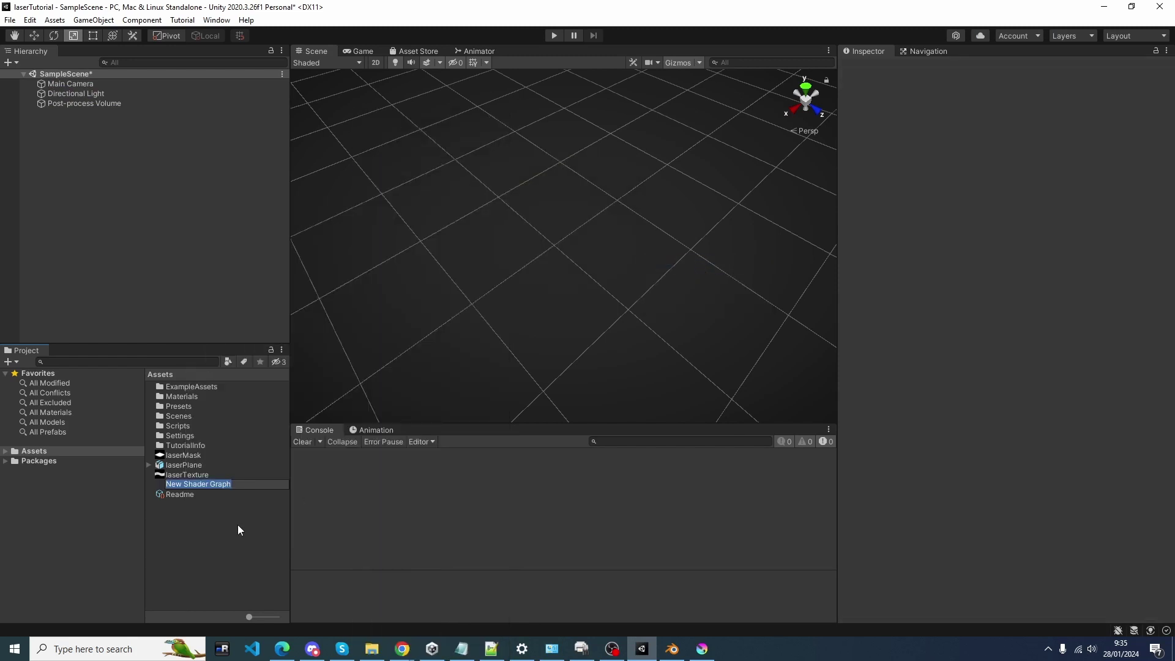
type("laserShader")
key("Return")
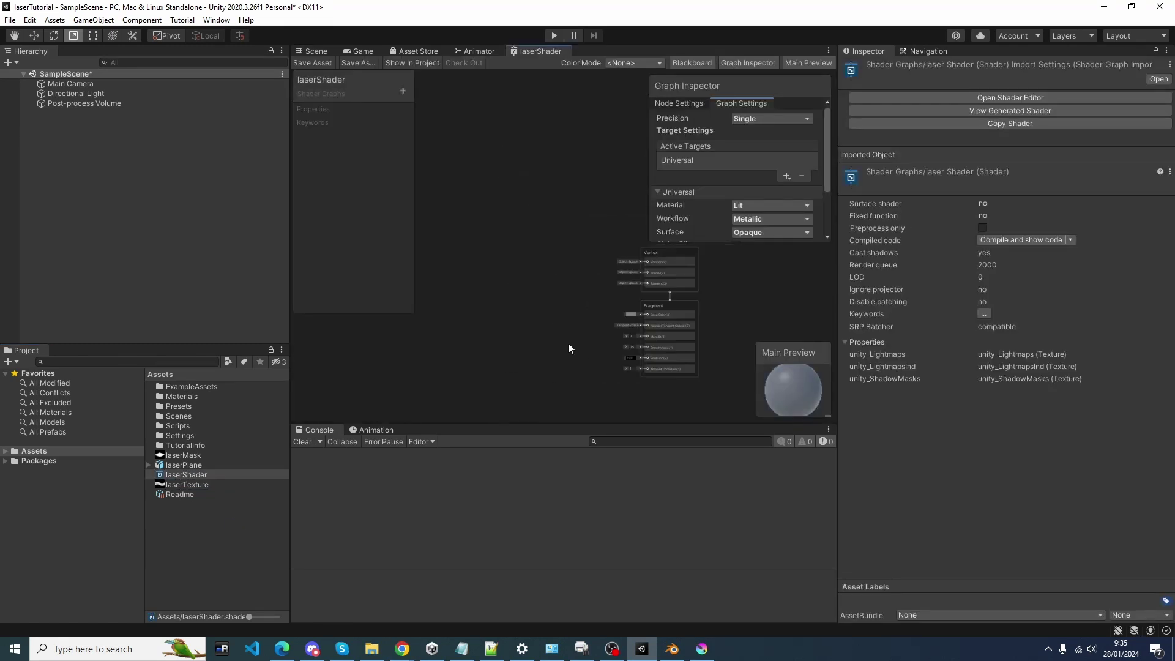
Add two Texture 2D properties to the shader graph, named laserTexture and laserMask.
left_click(403, 91)
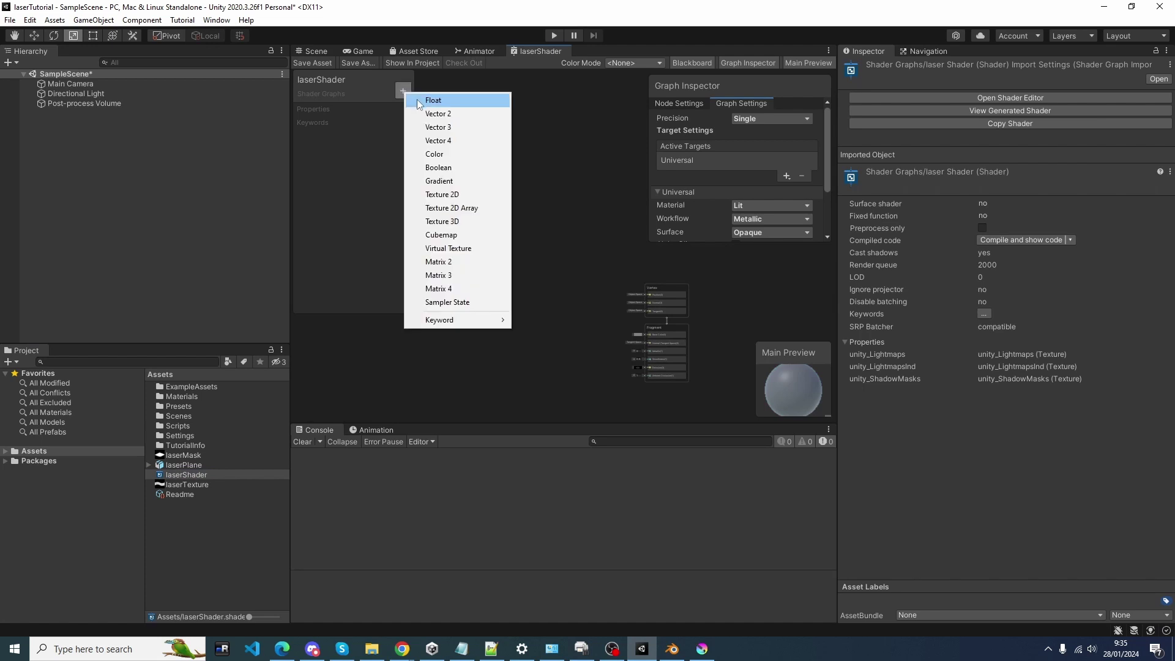
left_click(438, 194)
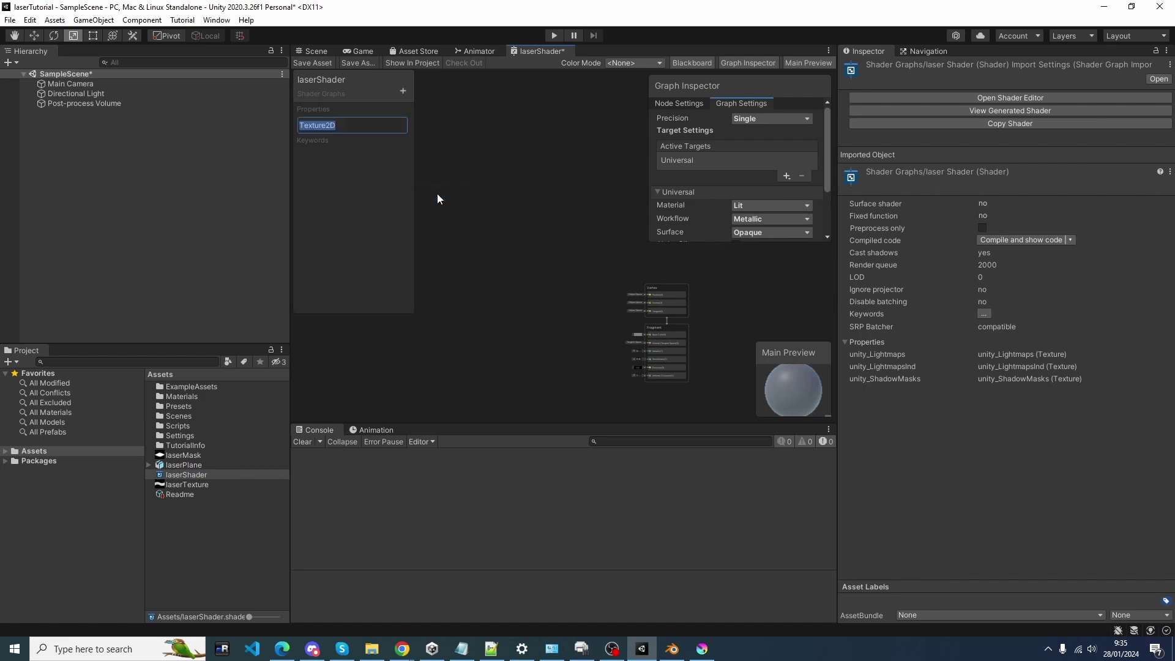
type("laserTexture")
key("Return")
left_click(406, 95)
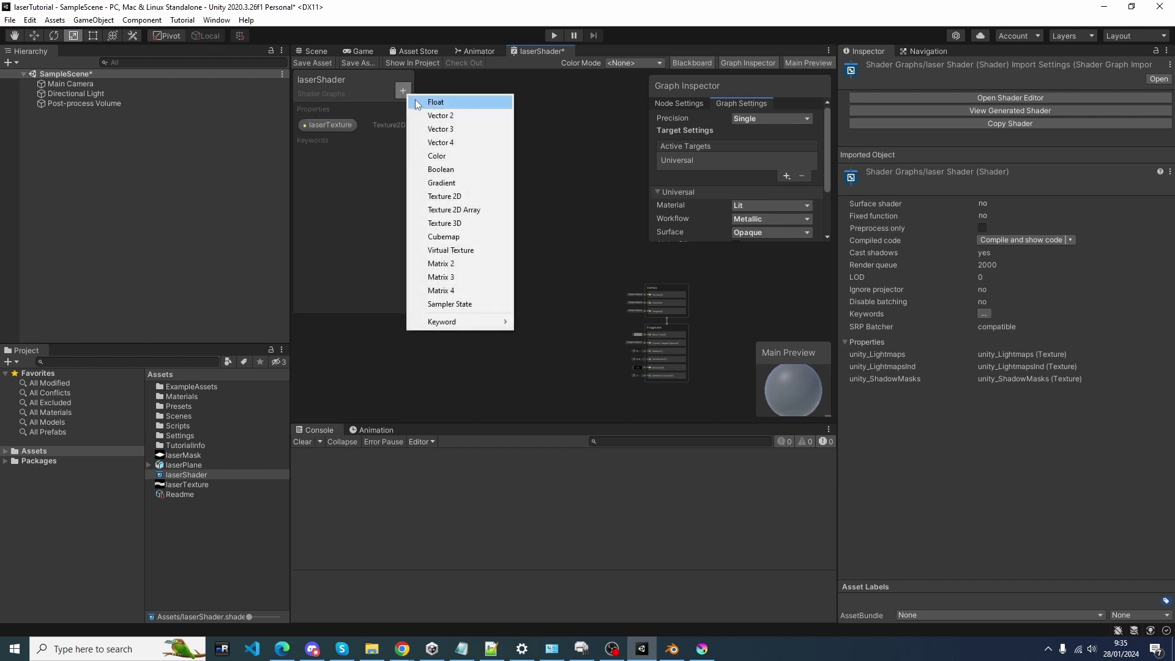
left_click(442, 197)
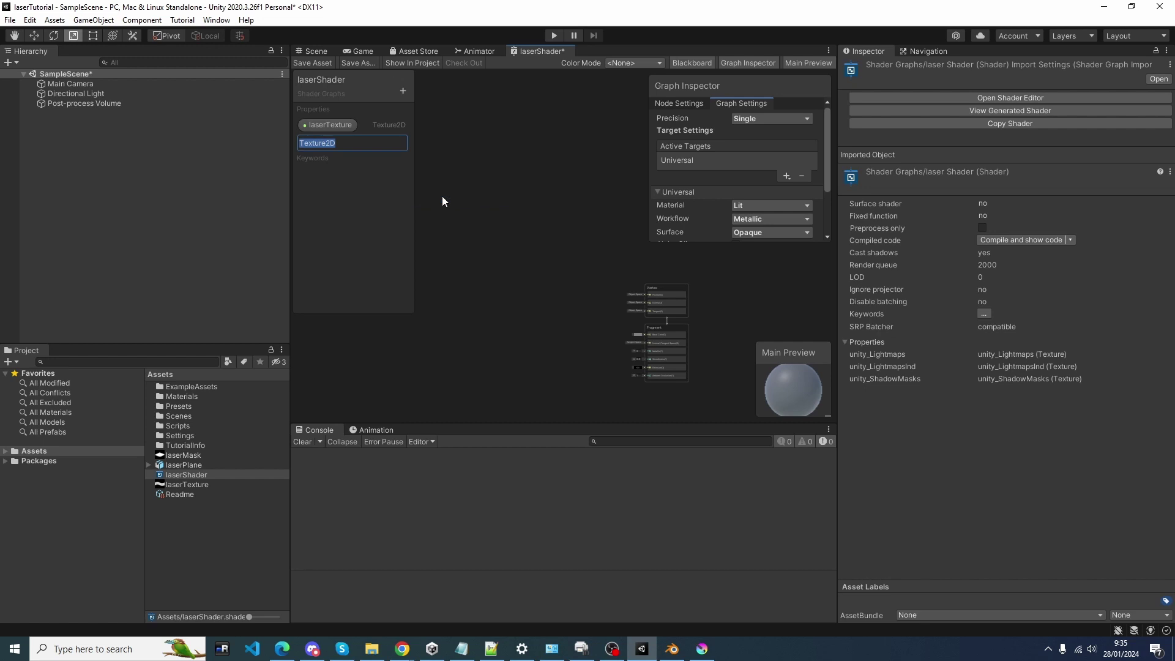
type("lasermask")
key("shift+Left")
type("M")
key("Return")
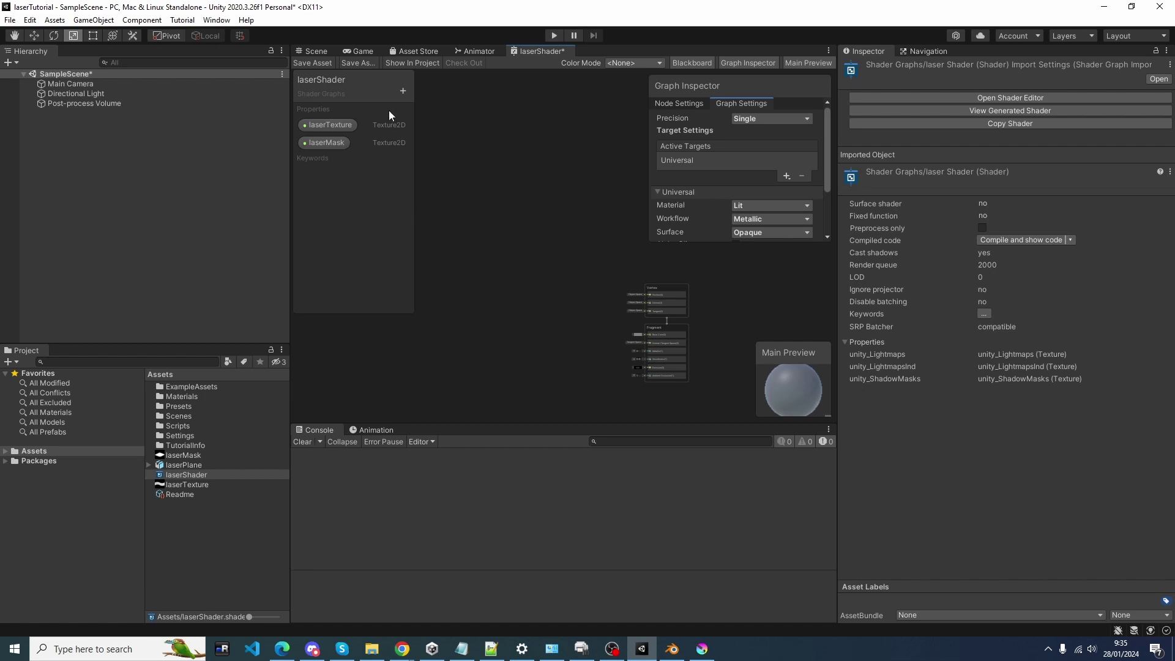
Add a Float property named scrollSpeed to the shader graph.
left_click(403, 90)
left_click(423, 105)
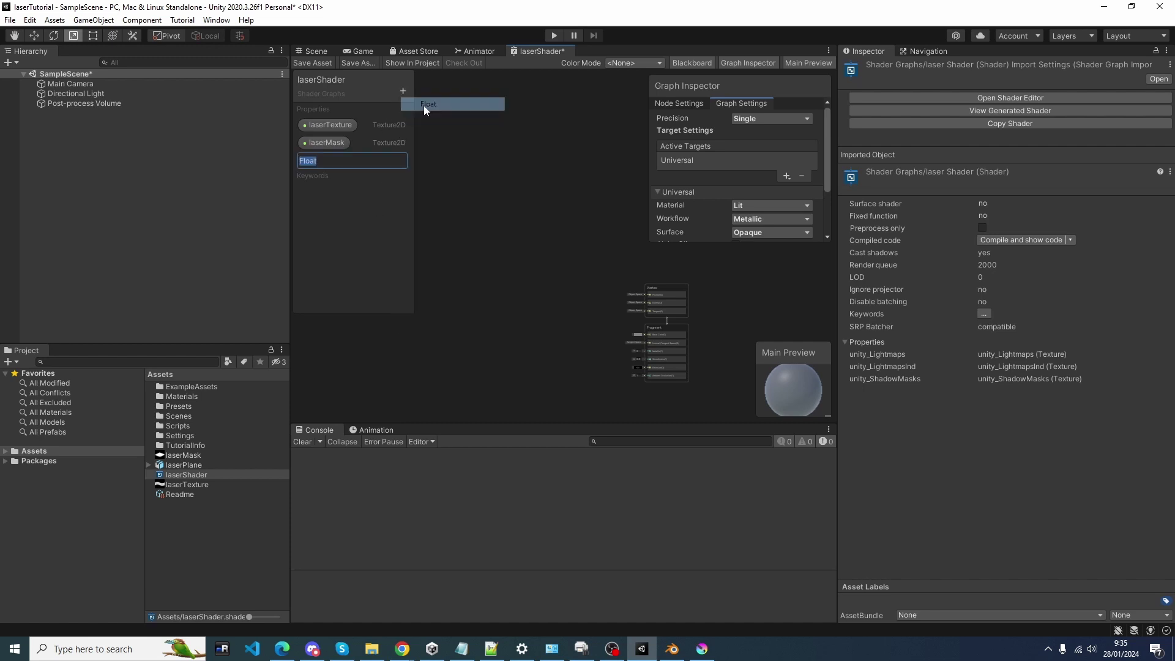
type("sc")
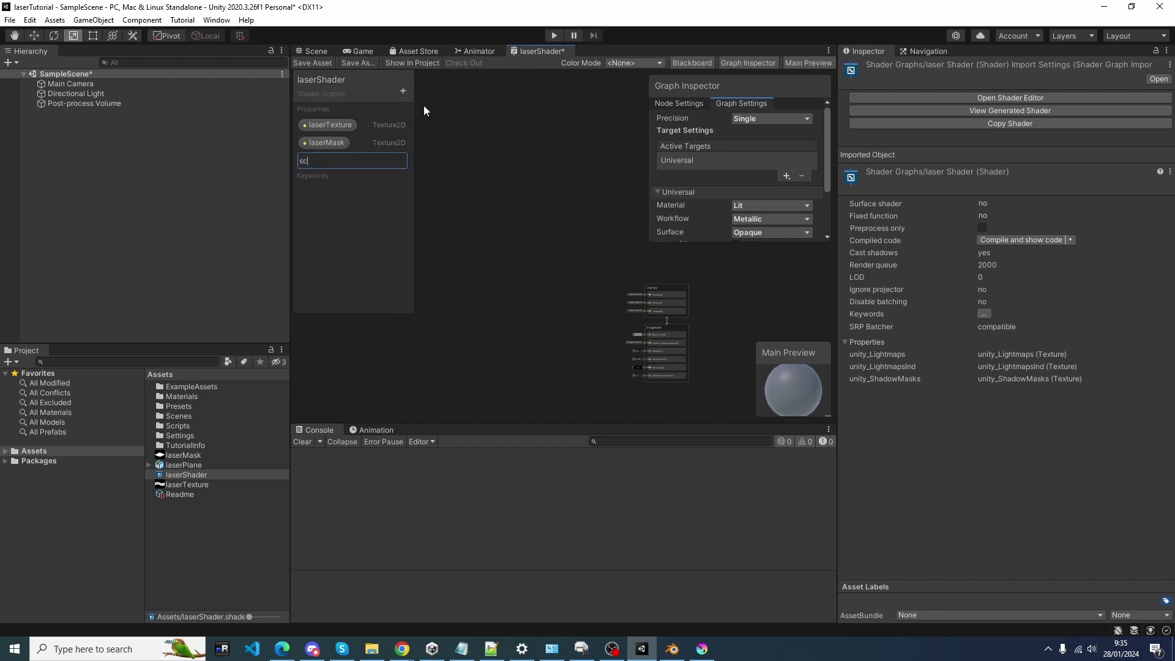
type("rollSpeed")
key("Return")
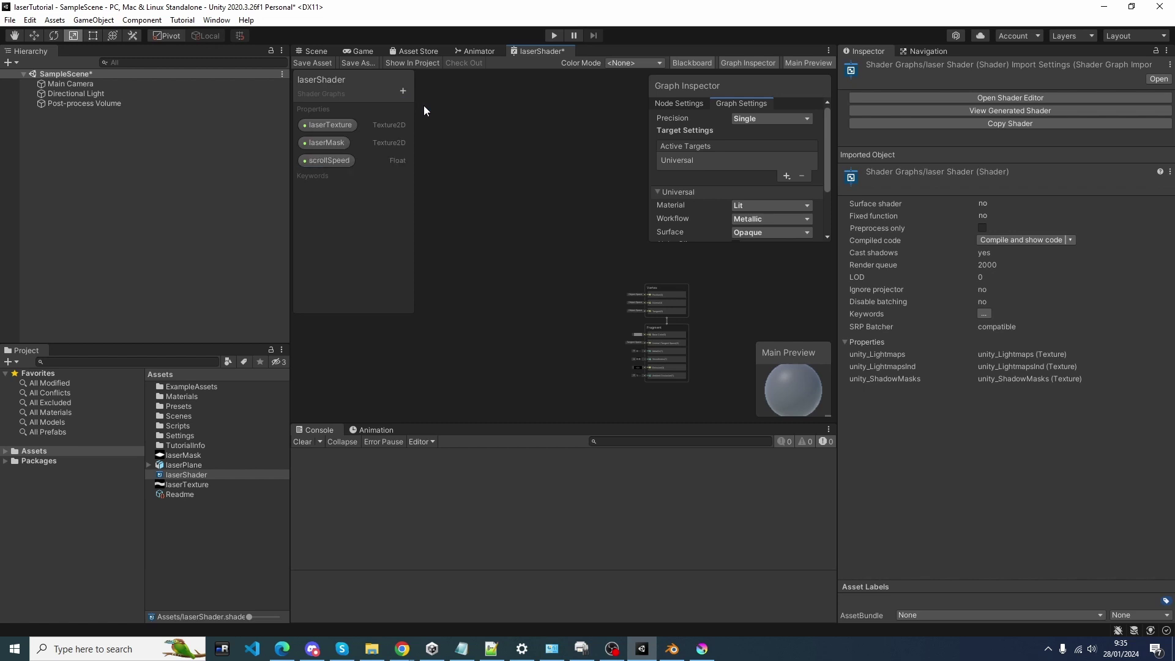
Place the laserTexture property in the graph and feed it into a new Sample Texture 2D node with its preview collapsed.
middle_click_drag(461, 164, 619, 190)
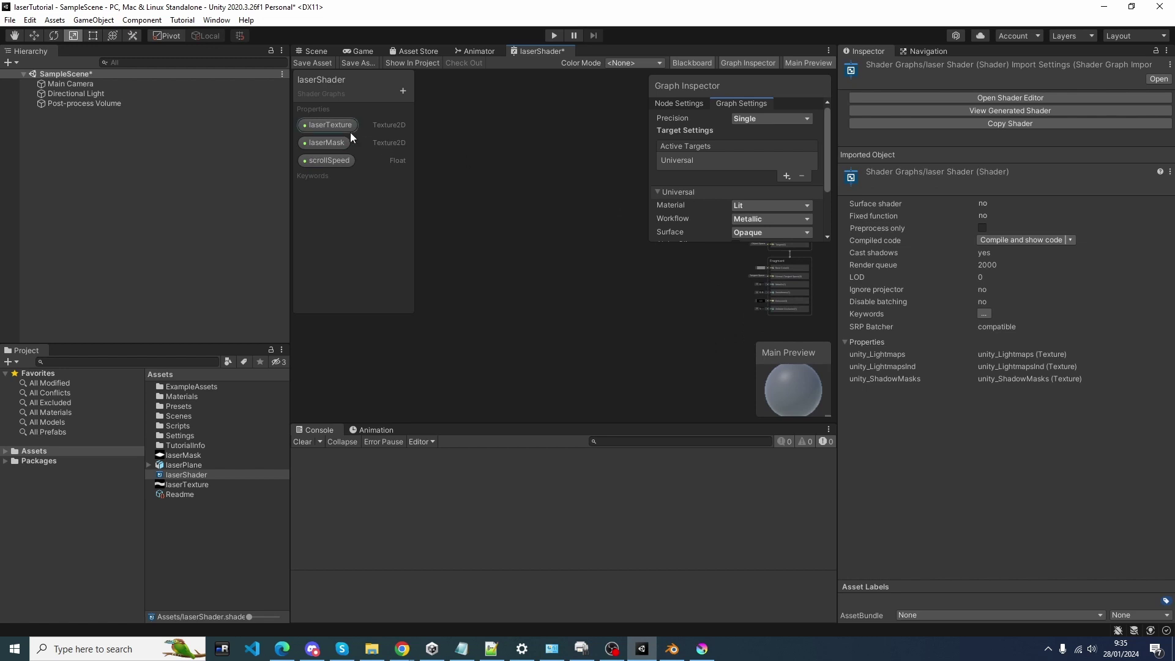
left_click_drag(349, 129, 504, 242)
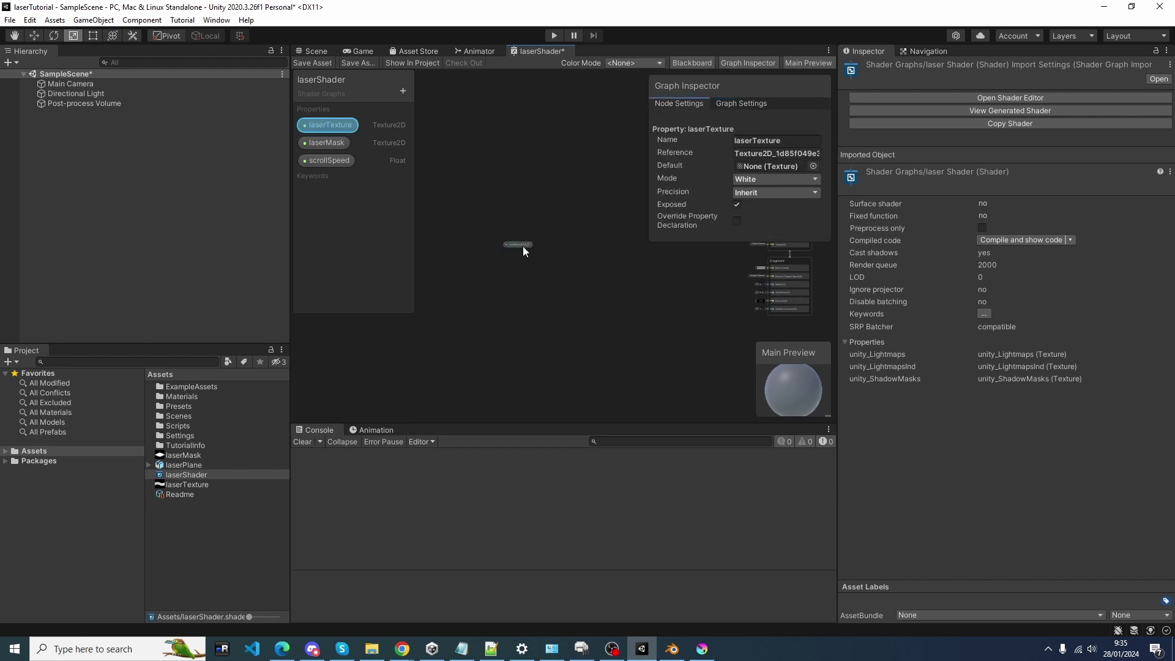
key("space")
type("sample")
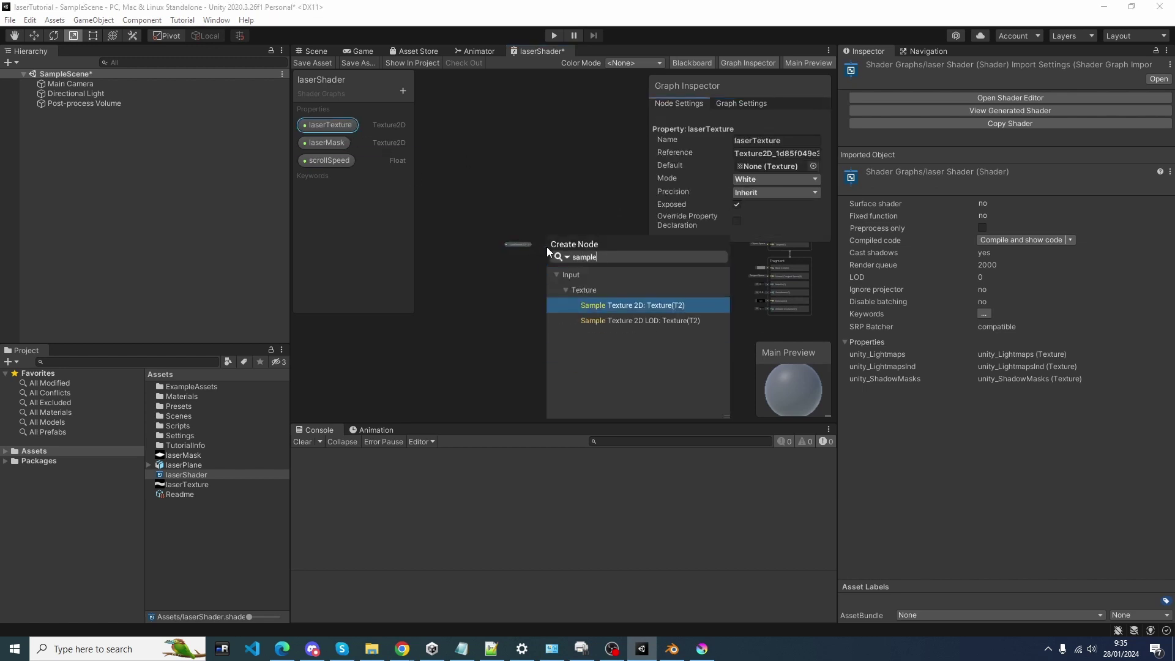
key("Return")
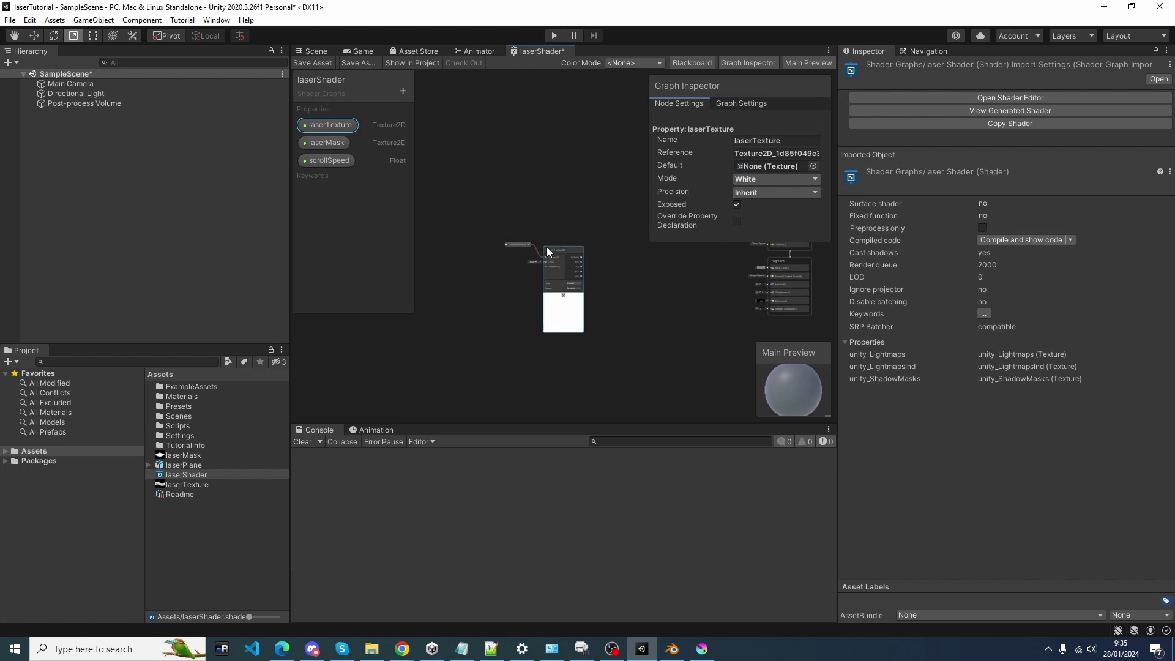
left_click(564, 295)
left_click_drag(559, 250, 565, 229)
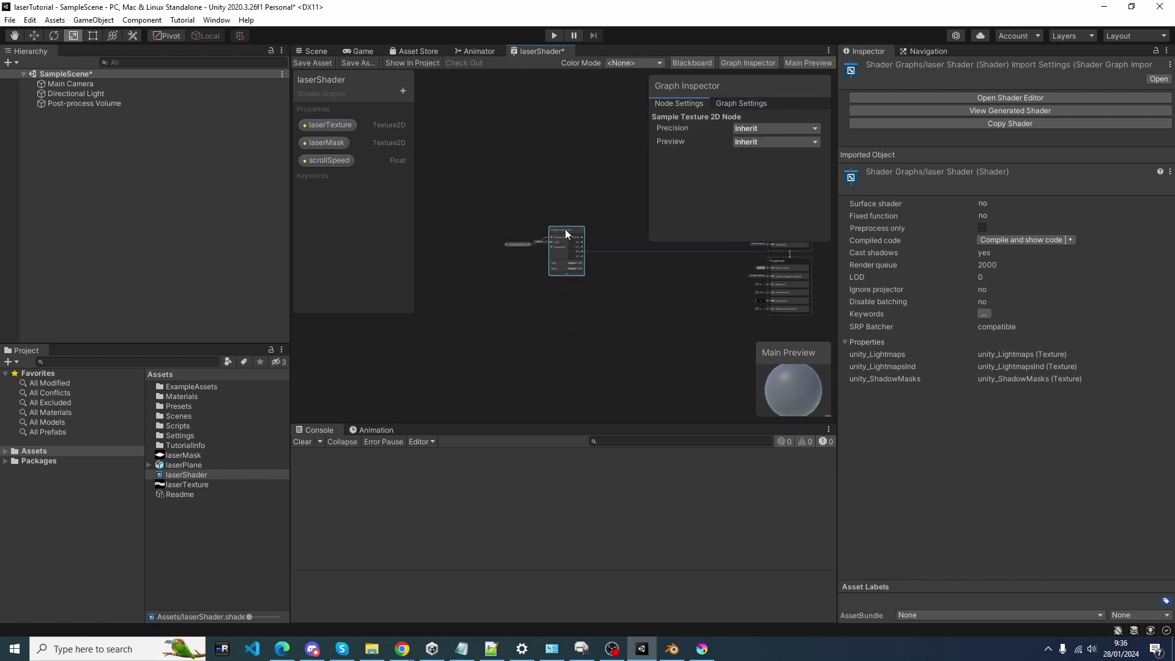
Place the laserMask property below laserTexture and feed it into its own Sample Texture 2D node with the preview collapsed.
left_click_drag(326, 143, 412, 248)
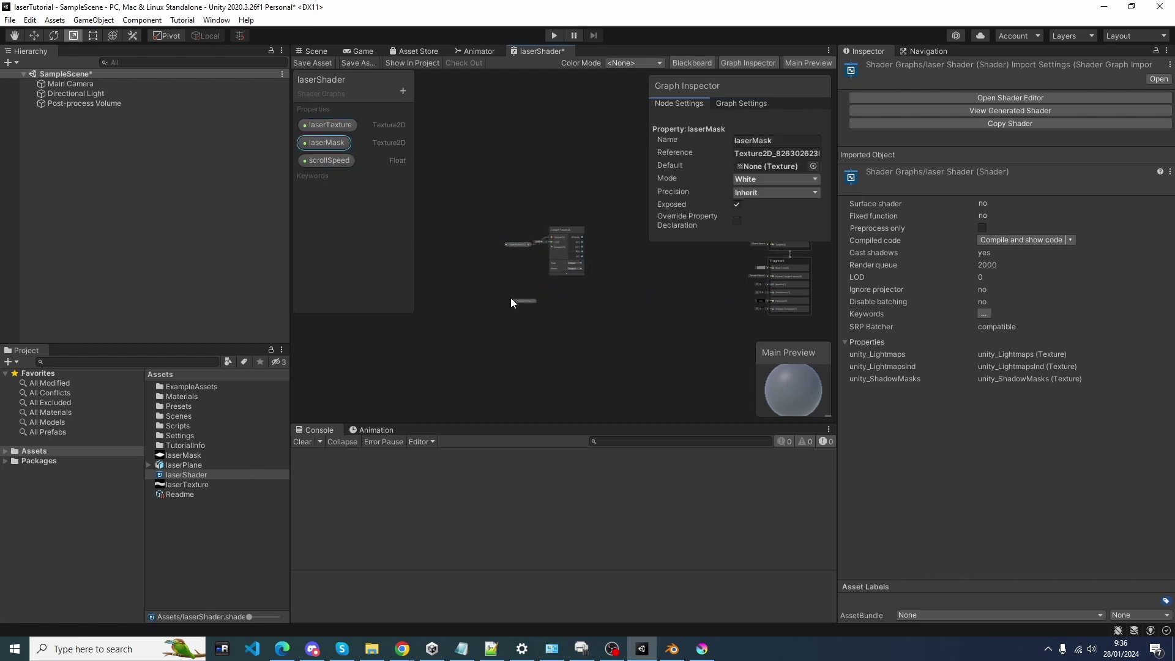
left_click_drag(534, 302, 568, 302)
type("sa")
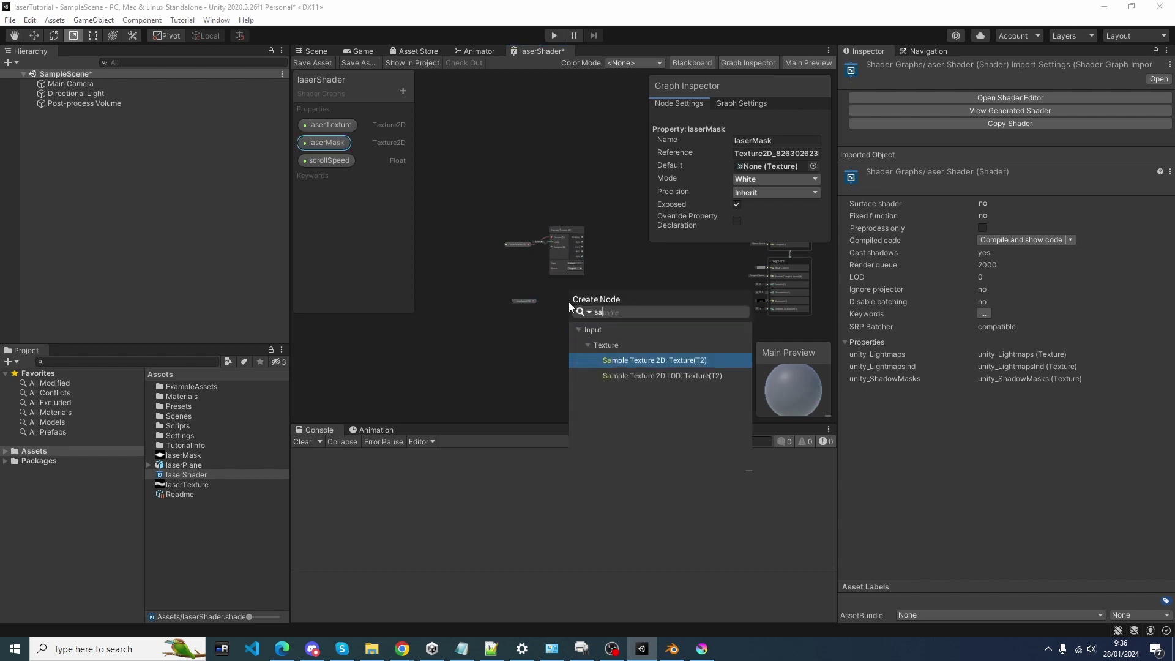
key("Return")
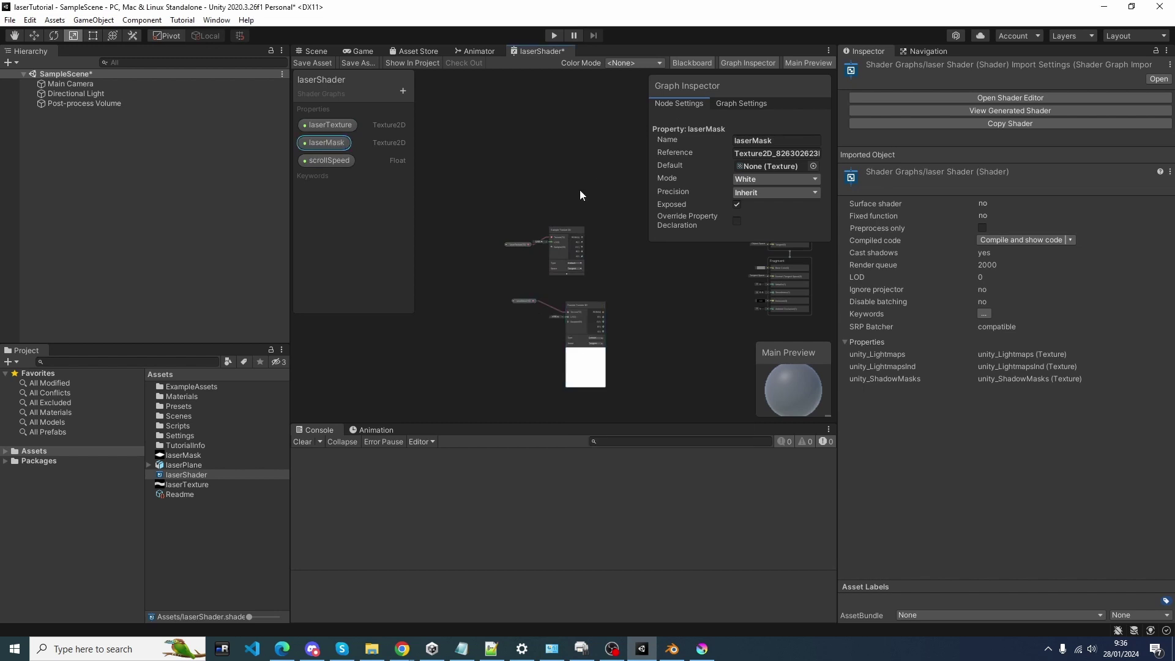
left_click(585, 352)
left_click_drag(585, 303, 570, 299)
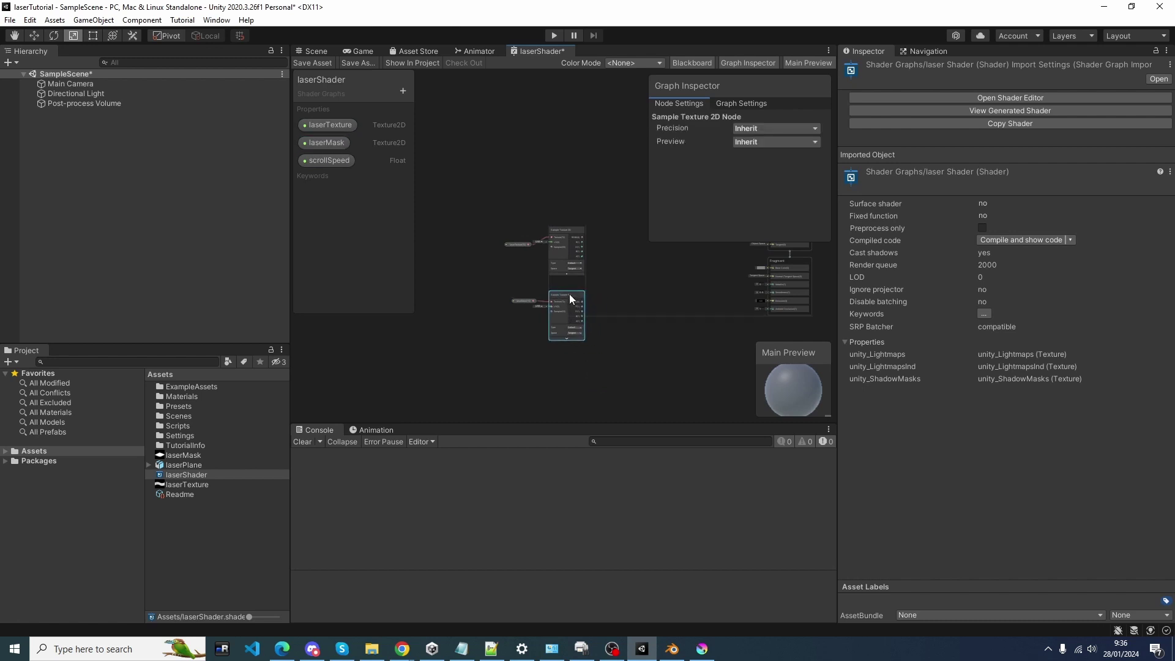
Add a Multiply node taking the laserTexture sample's RGBA into A and the laserMask sample's RGBA into B.
scroll(639, 293, "up", 4)
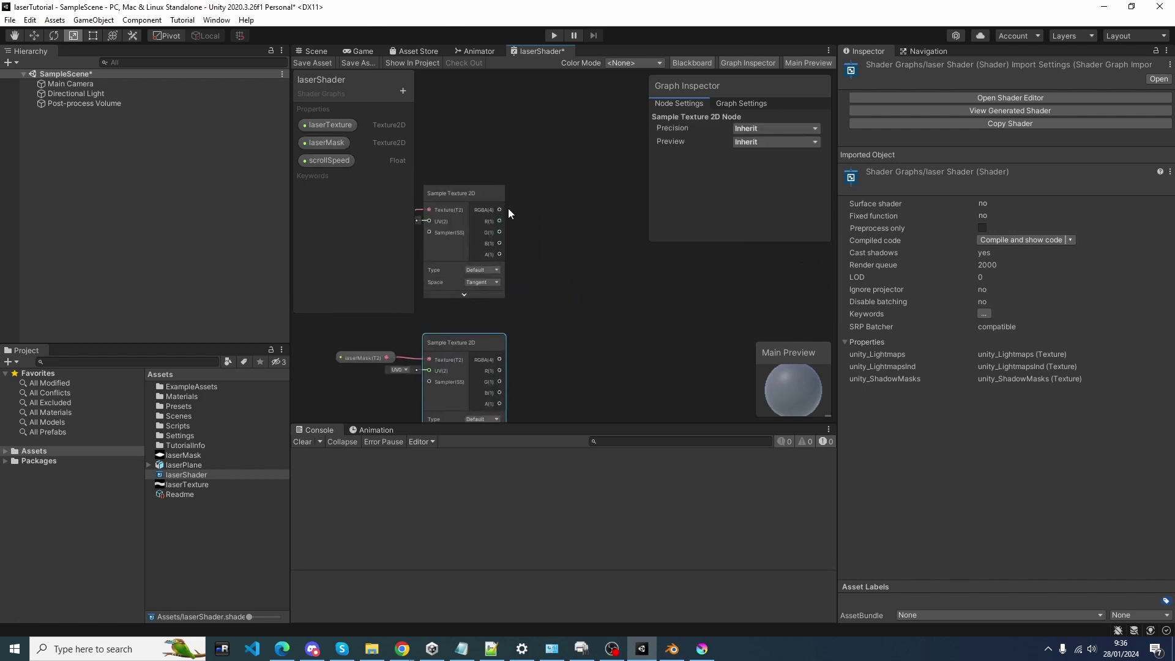
key("space")
type("mu")
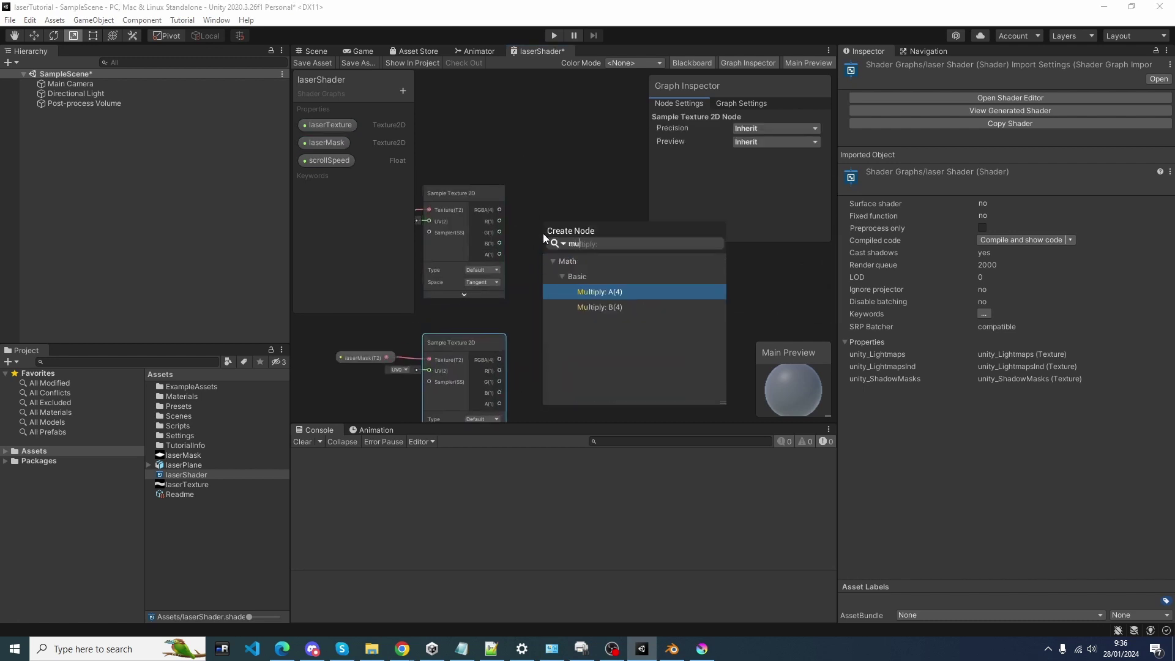
type("ltiply")
key("Return")
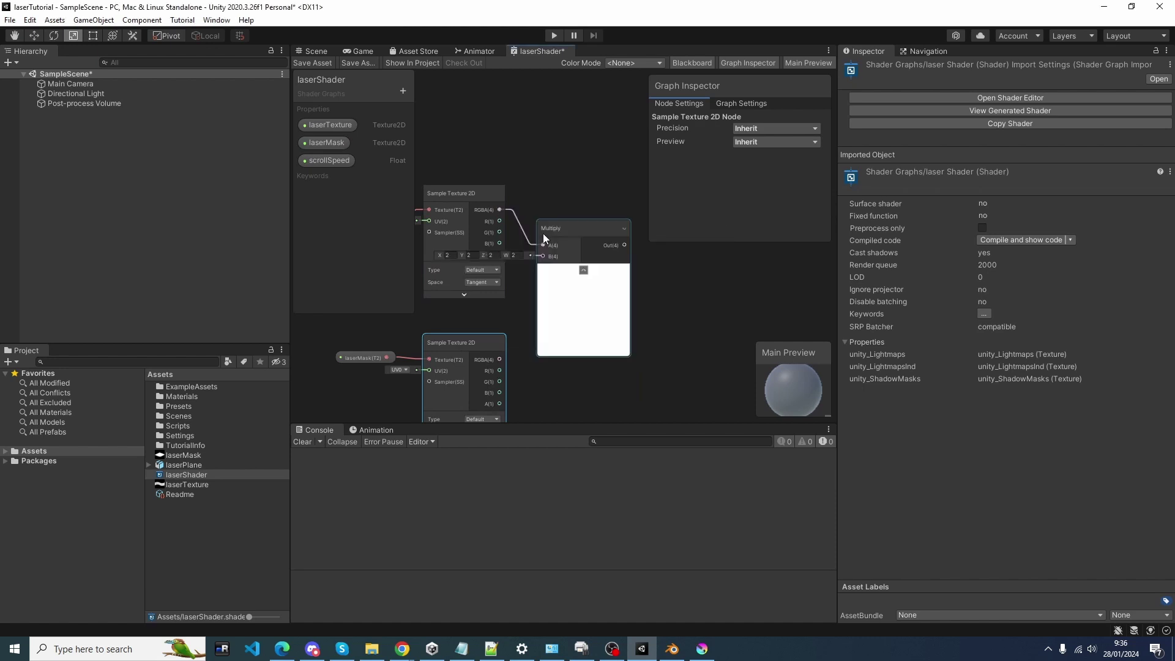
left_click_drag(501, 359, 543, 257)
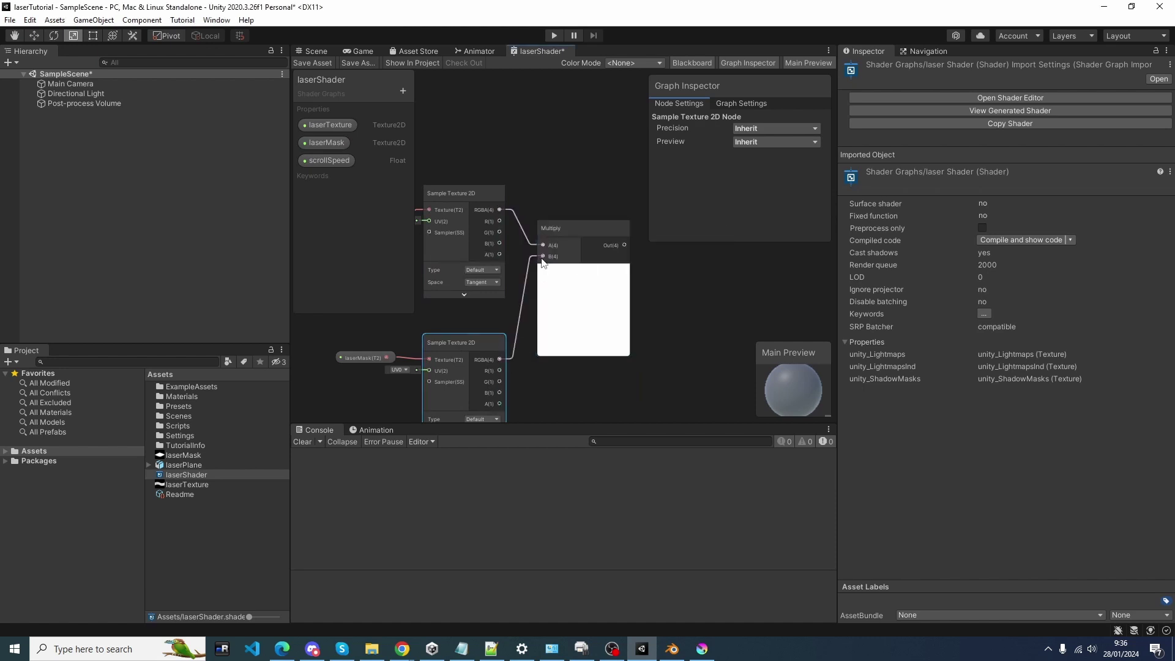
Assign the laserTexture and laserMask images as default textures of the properties with the same names.
left_click(329, 128)
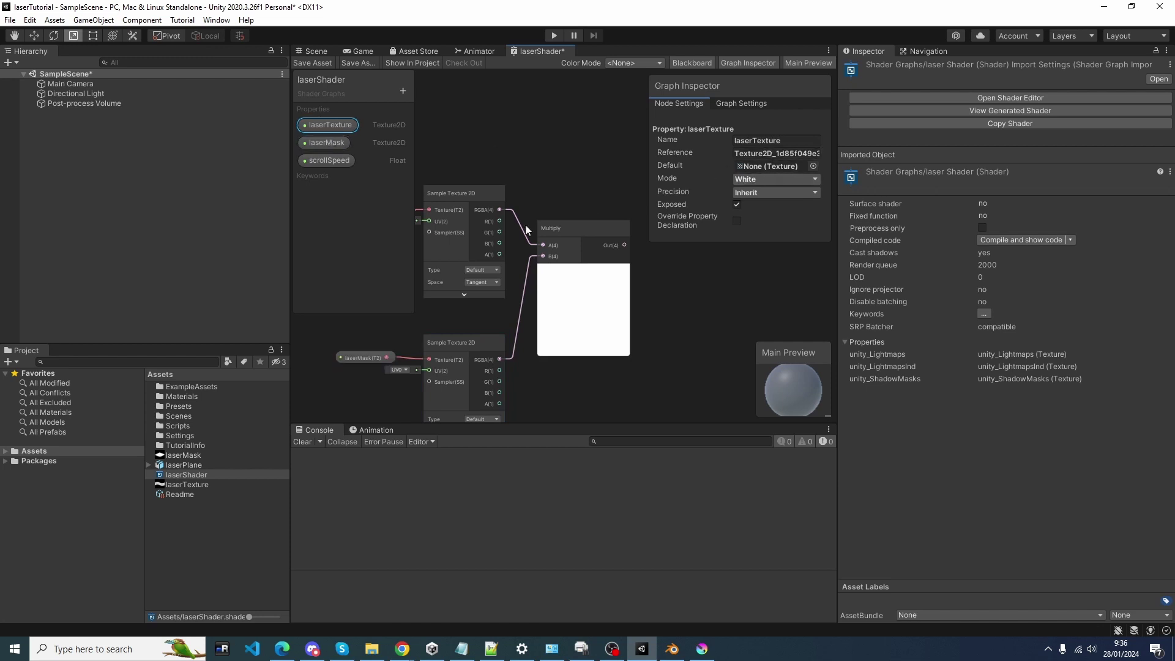
left_click_drag(186, 485, 753, 164)
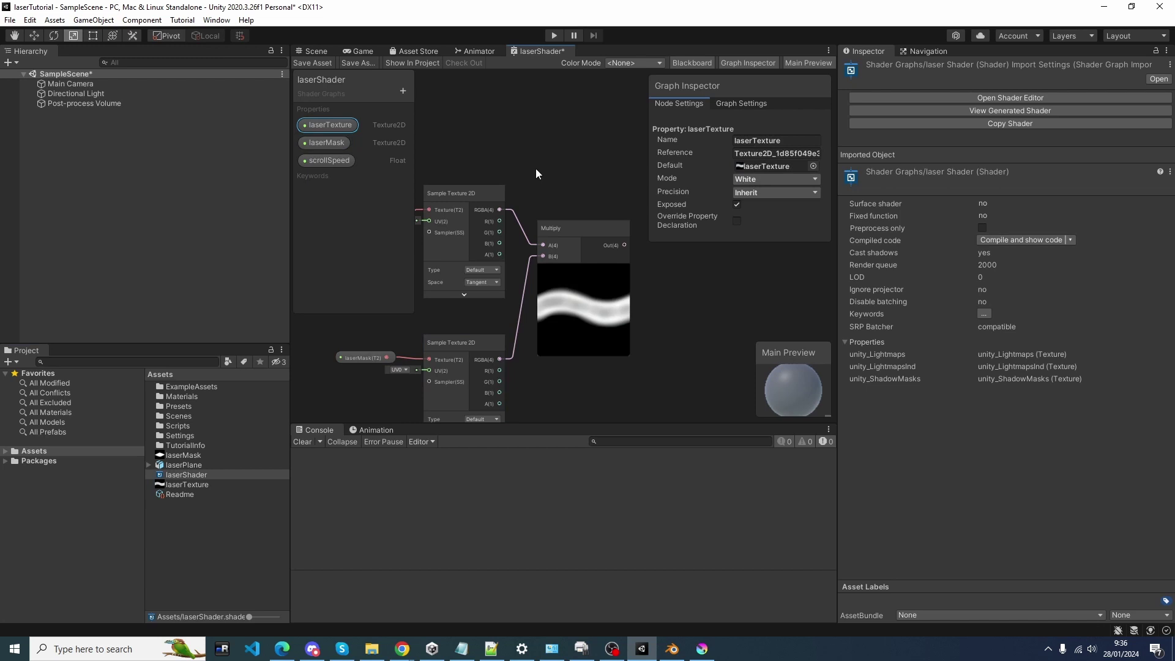
left_click(323, 144)
left_click_drag(204, 455, 765, 166)
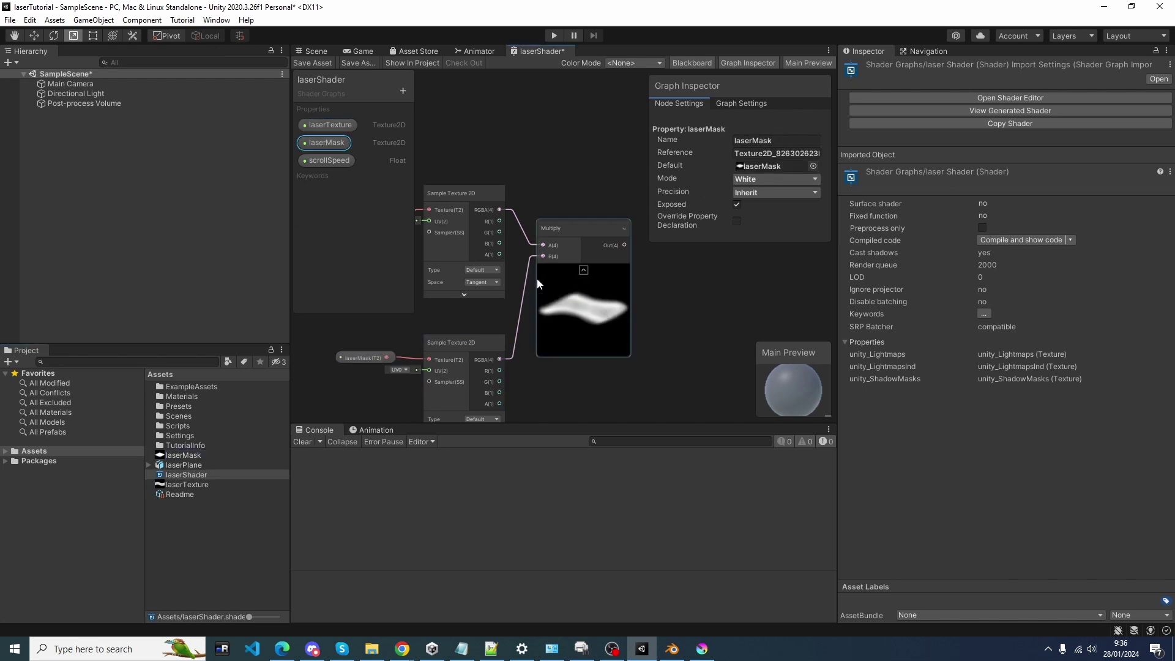
Connect the Multiply output to the Fragment's Base Color, reposition the Multiply node and rotate the main preview sphere.
scroll(685, 318, "down", 2)
middle_click_drag(681, 337, 579, 319)
left_click_drag(536, 271, 743, 297)
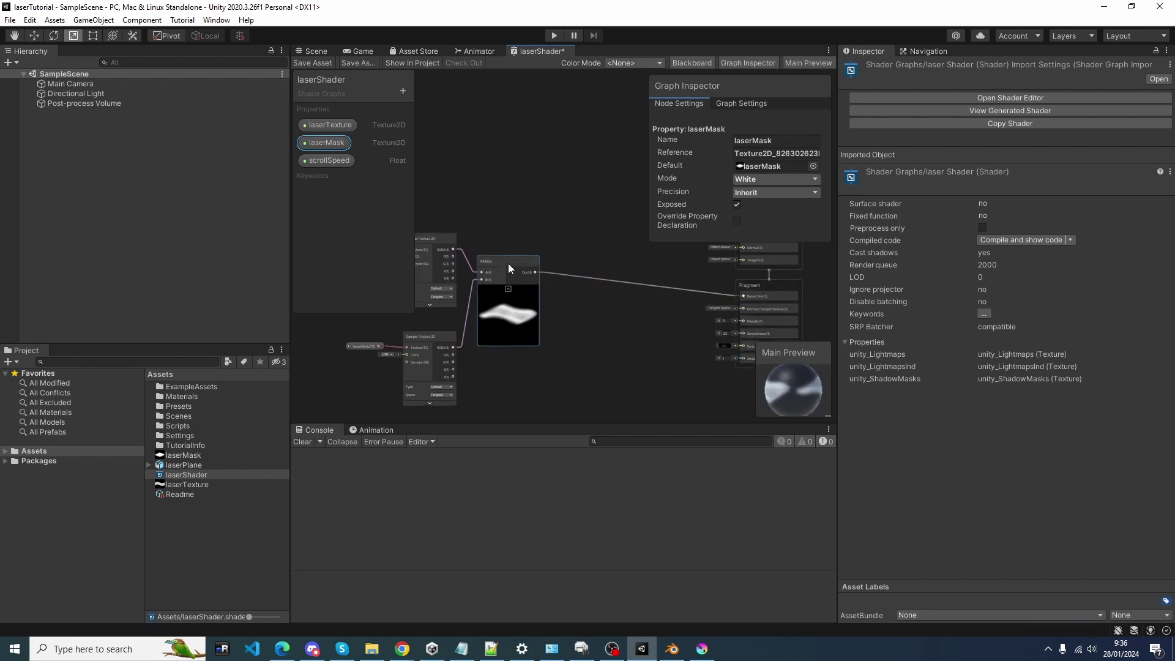
left_click_drag(508, 264, 536, 266)
left_click_drag(823, 397, 806, 399)
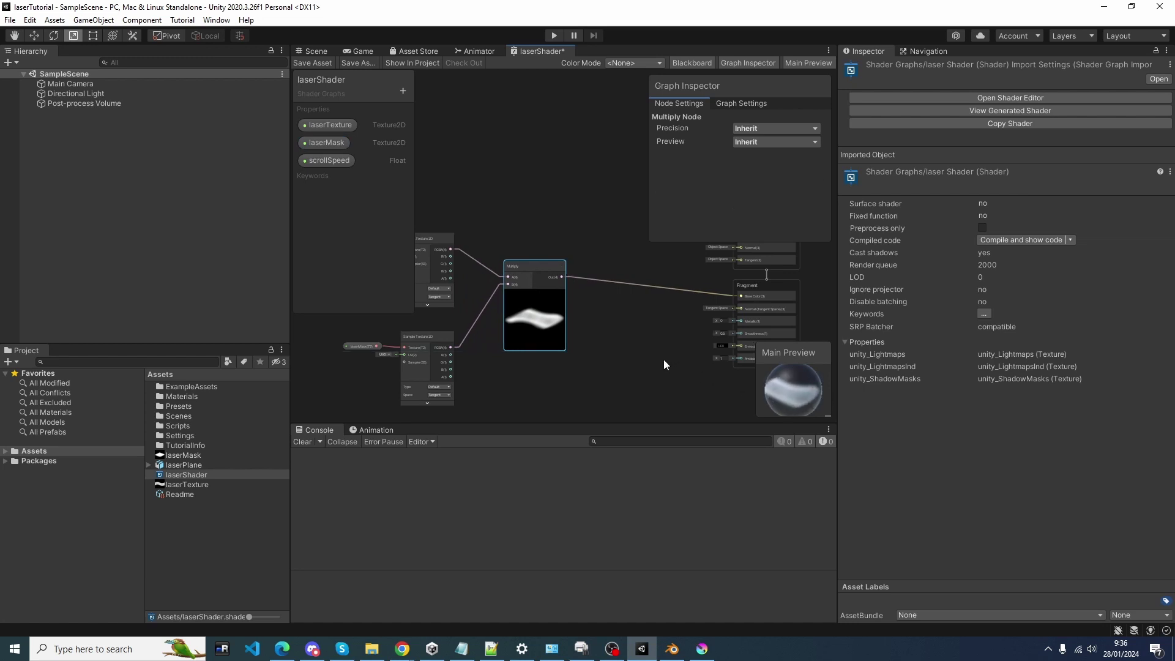
middle_click_drag(664, 359, 457, 300)
left_click_drag(448, 283, 562, 321)
left_click(522, 351)
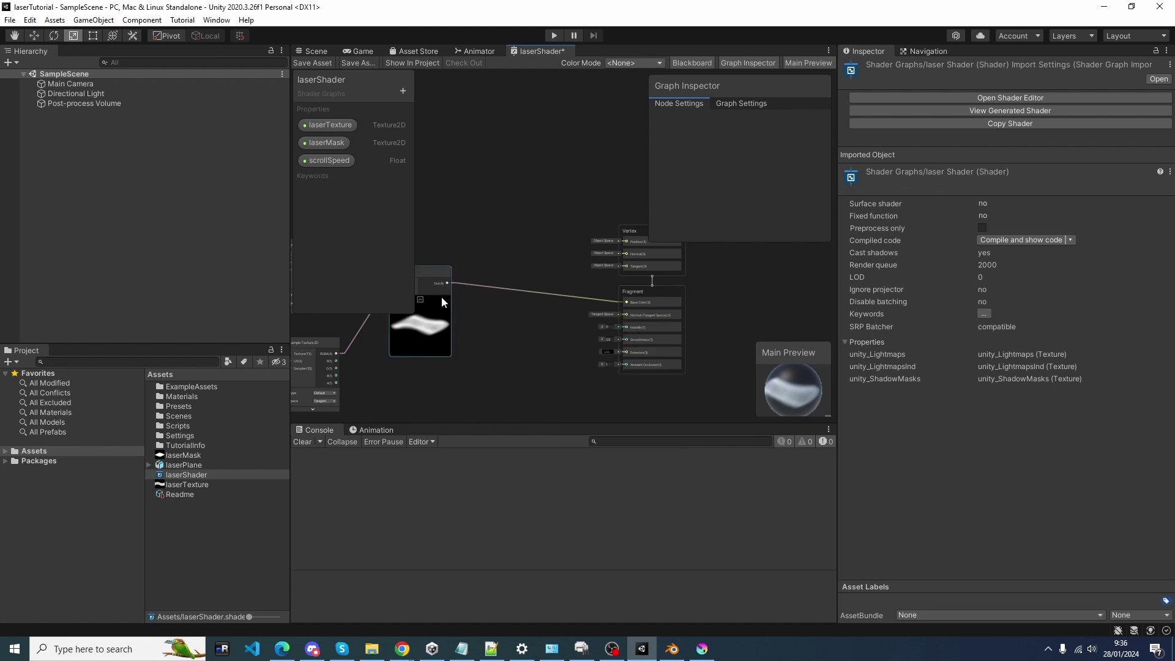
Set the shader graph's Surface type to Transparent in the Universal target settings.
left_click(748, 104)
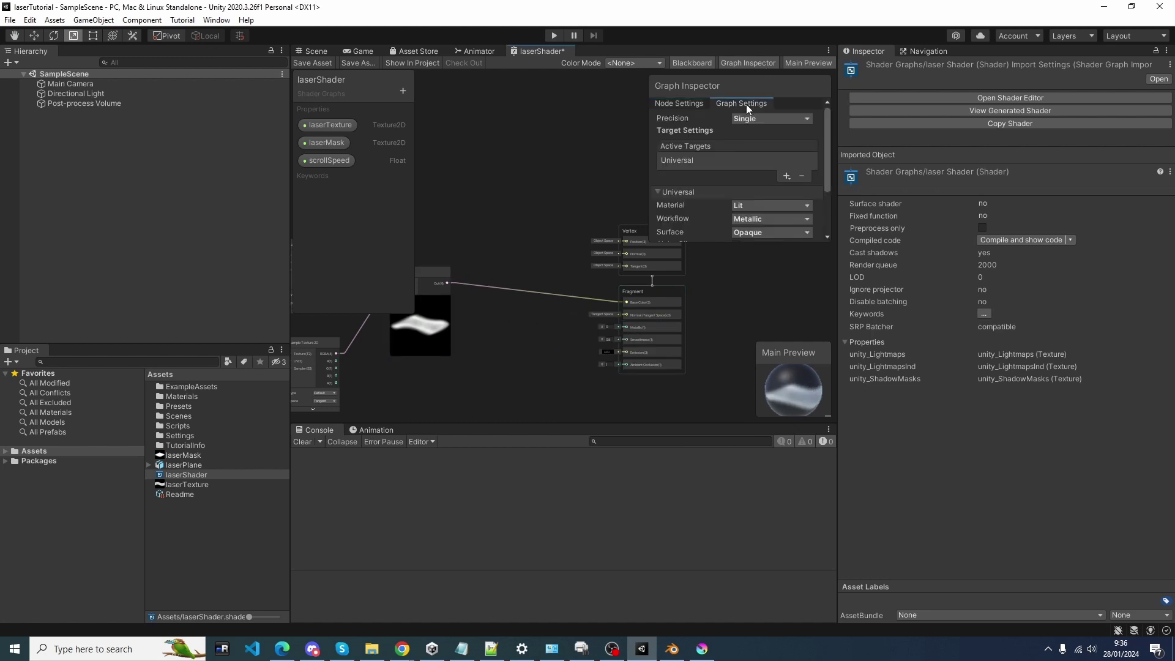
left_click(748, 233)
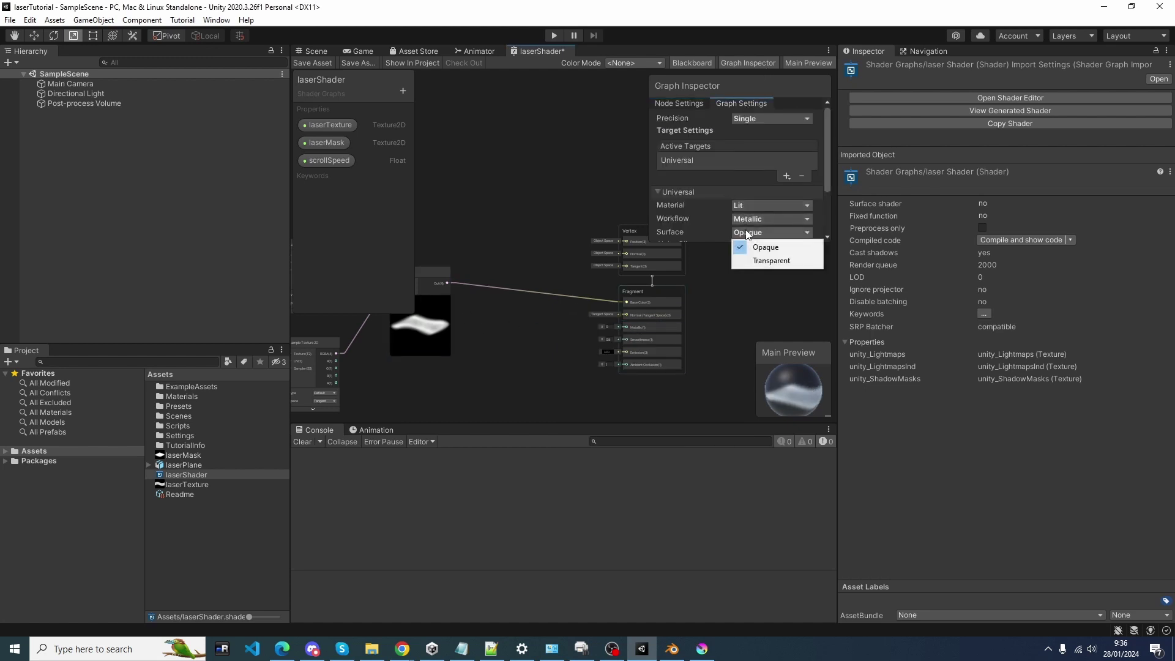
left_click(756, 260)
scroll(775, 209, "down", 3)
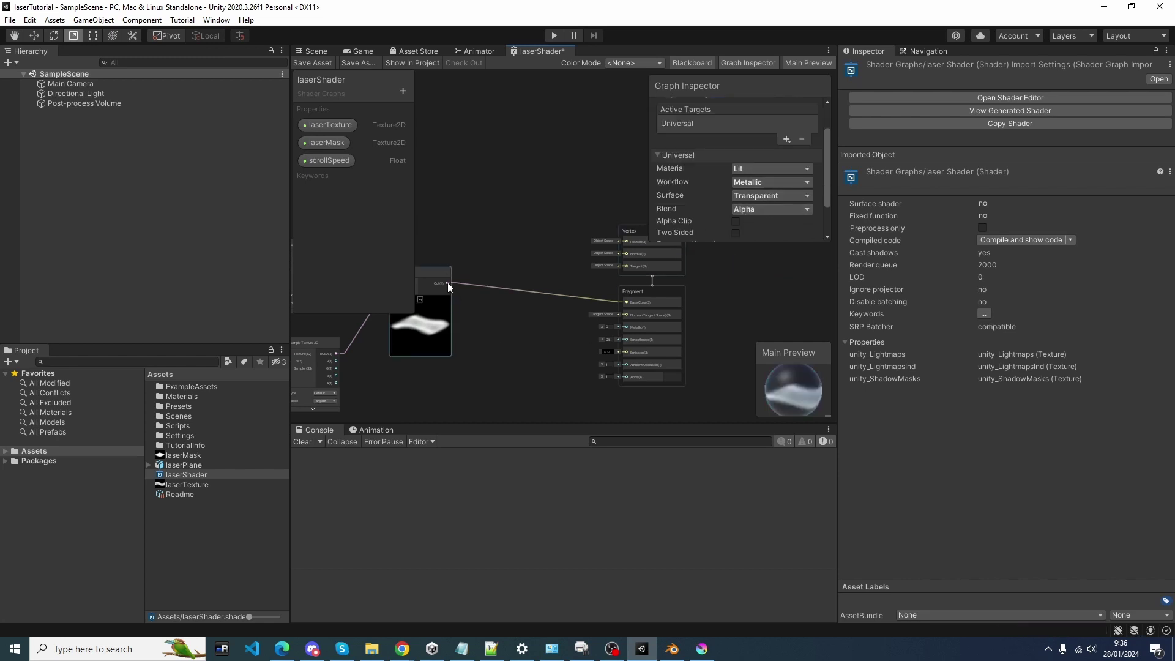
Connect the Multiply node's output to the Fragment's Alpha input as well.
left_click_drag(447, 282, 626, 336)
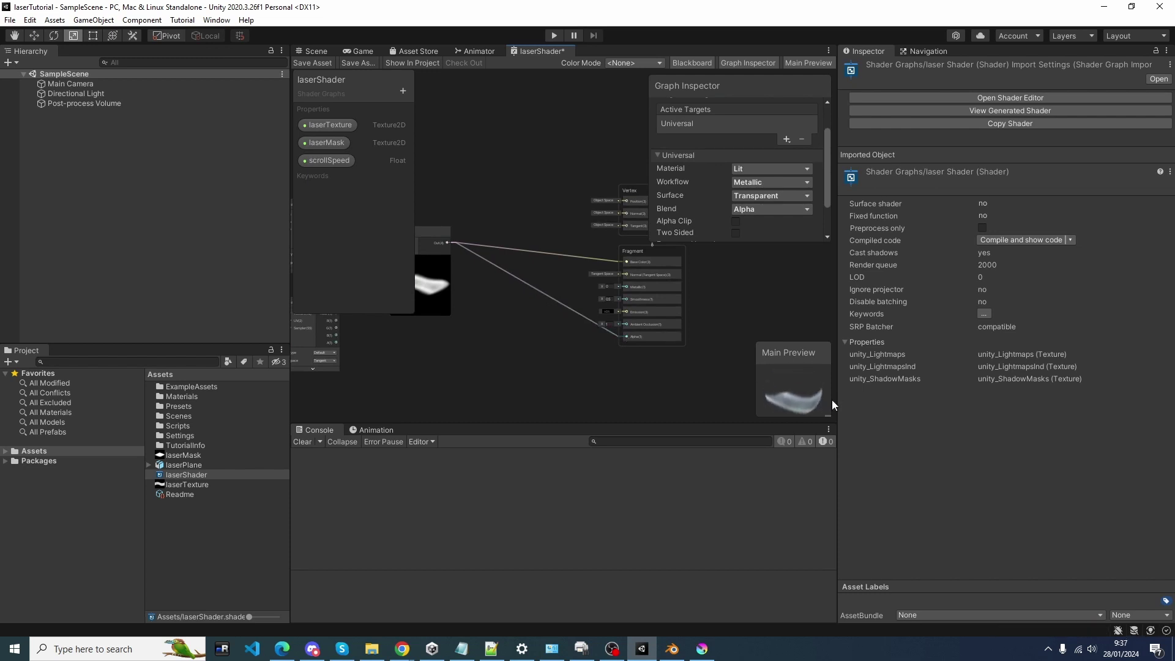
middle_click_drag(540, 388, 483, 263)
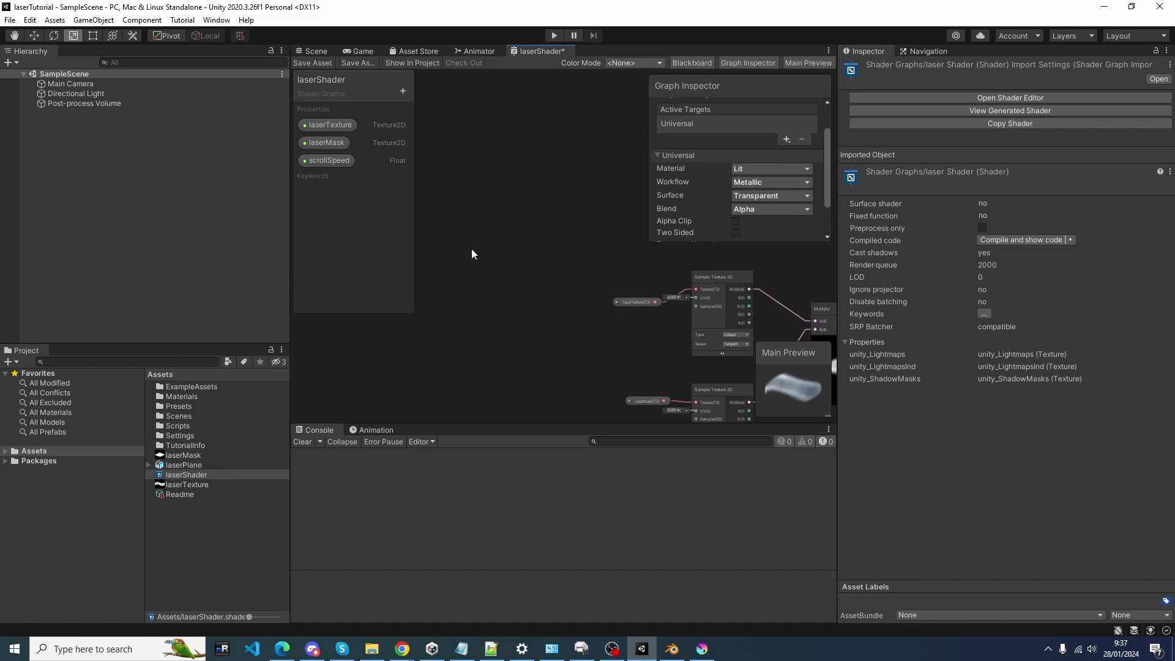
right_click(471, 254)
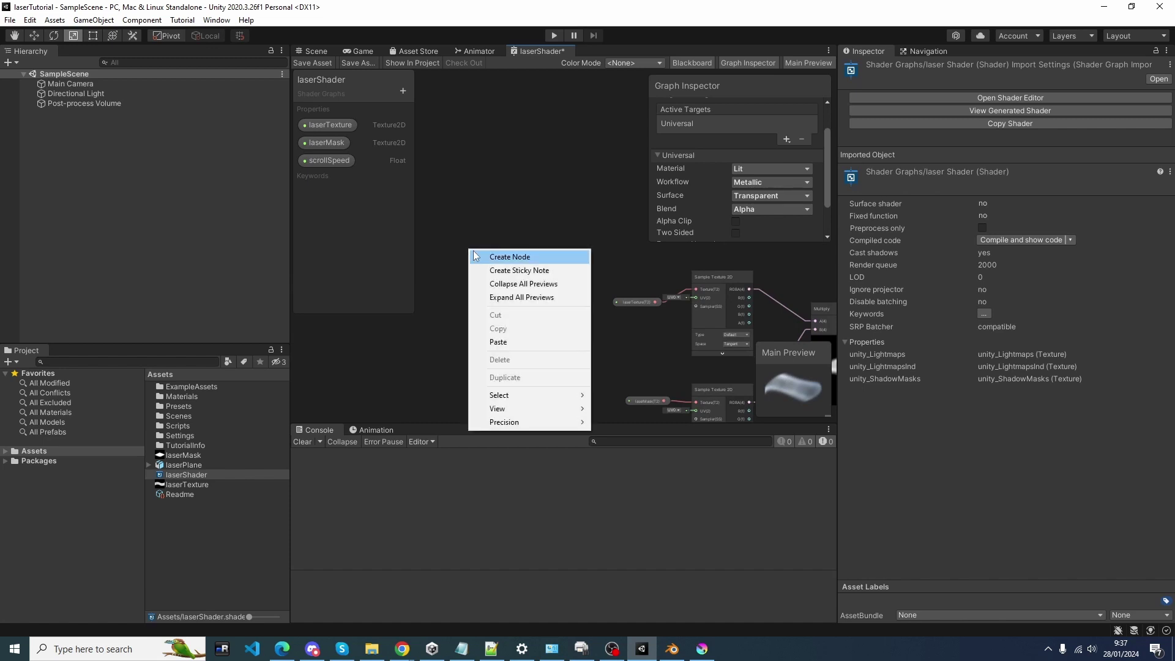
key("Escape")
Add a Tiling And Offset node whose output feeds the UV input of the laserTexture sample.
left_click_drag(696, 298, 506, 303)
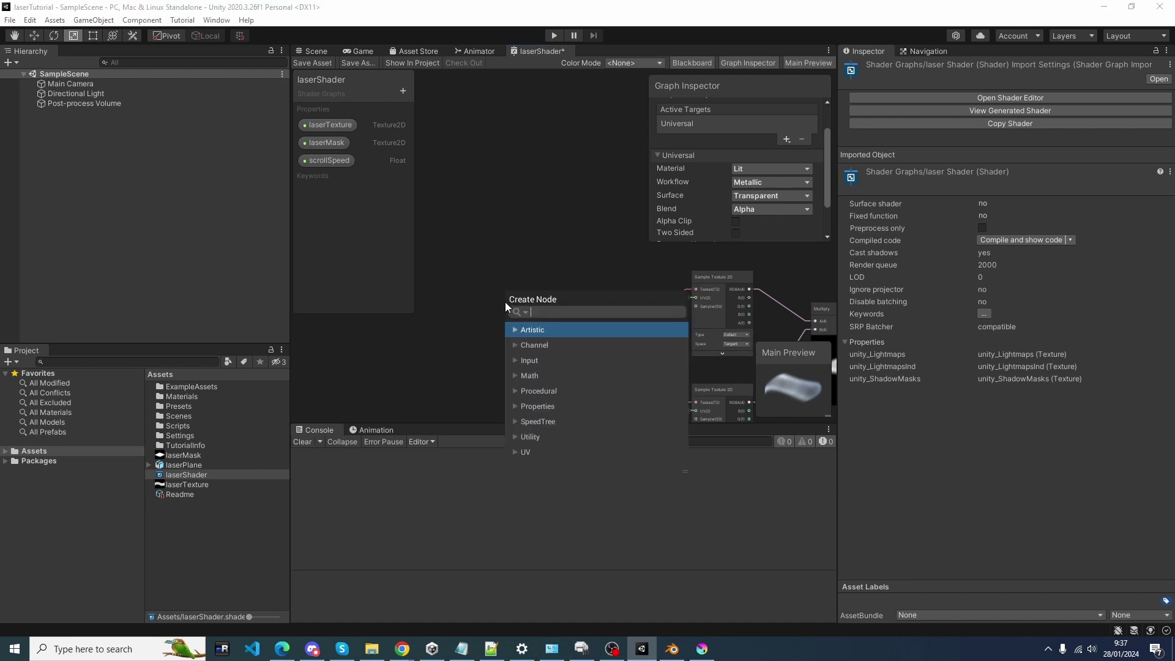
type("tiling")
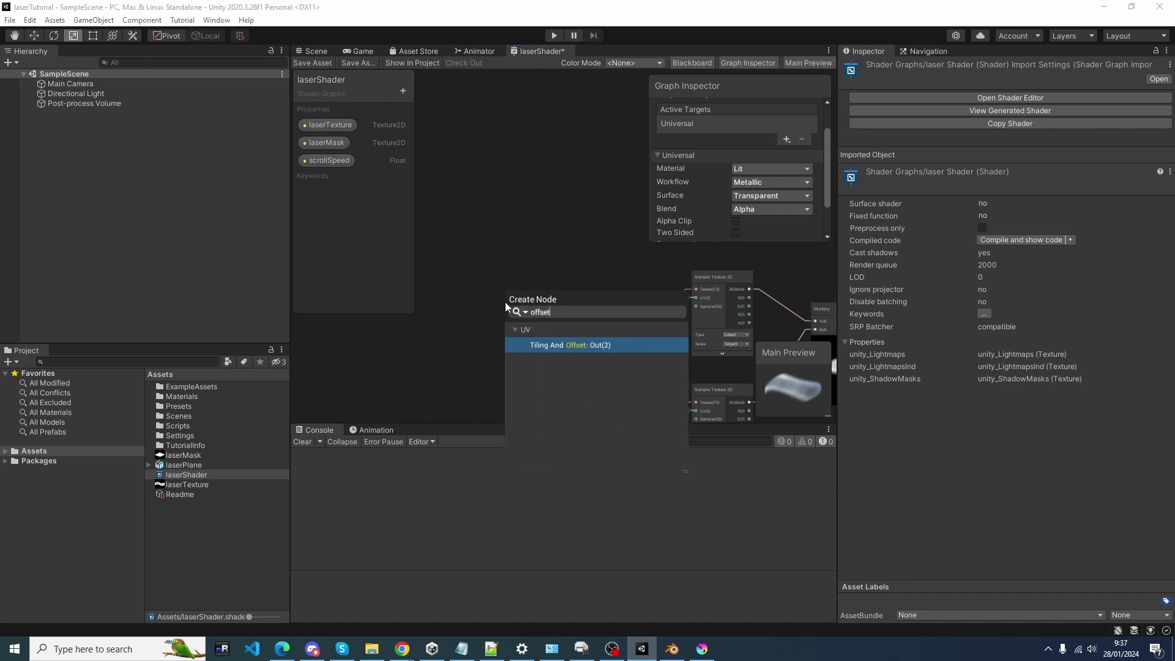
key("Return")
Add a Vector 2 node whose output feeds the Offset input of the Tiling And Offset node.
mouse_move(482, 306)
left_mouse_down()
mouse_move(576, 275)
mouse_move(494, 323)
left_mouse_up()
type("ve")
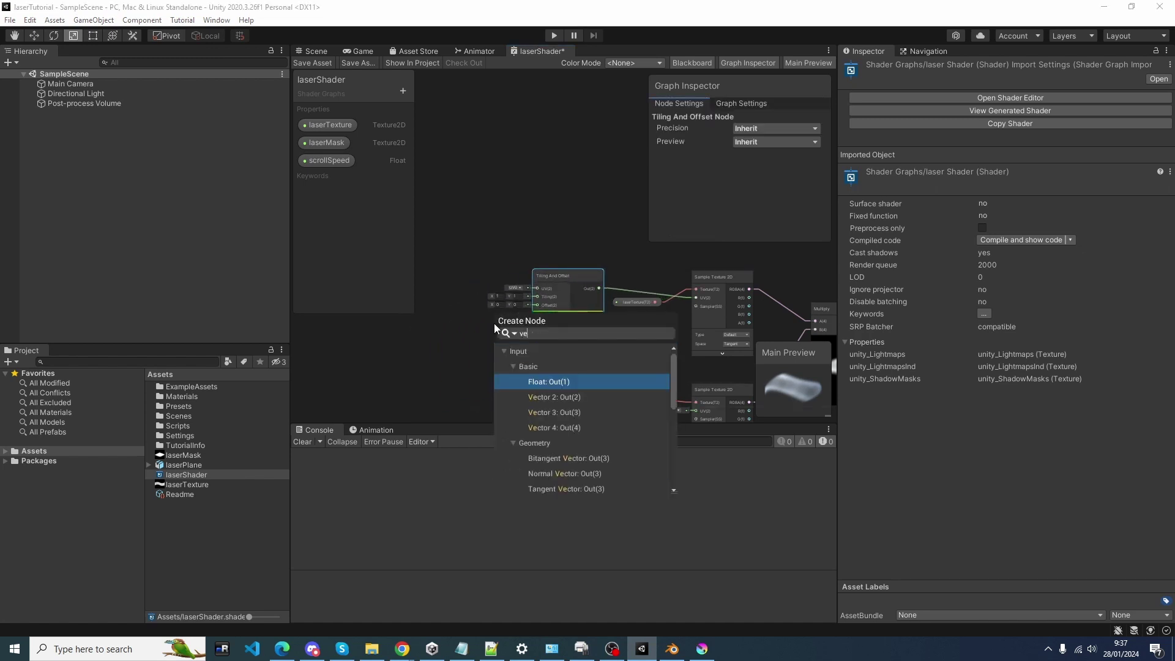
type("ctor")
key("Down")
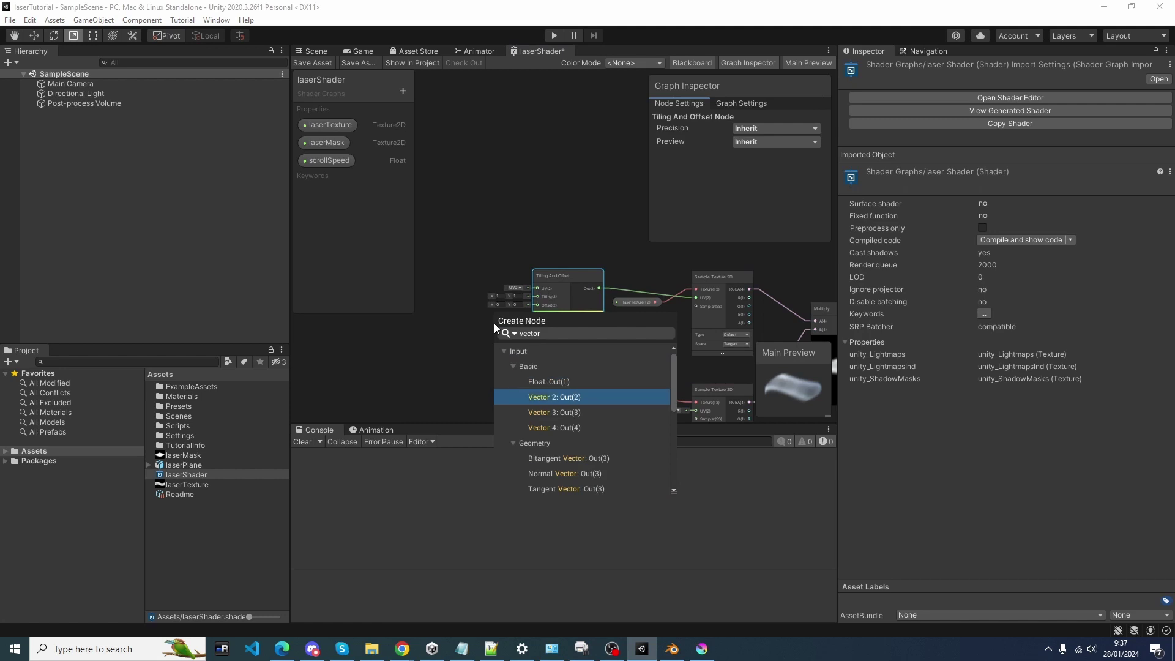
key("Return")
middle_click_drag(494, 324, 578, 316)
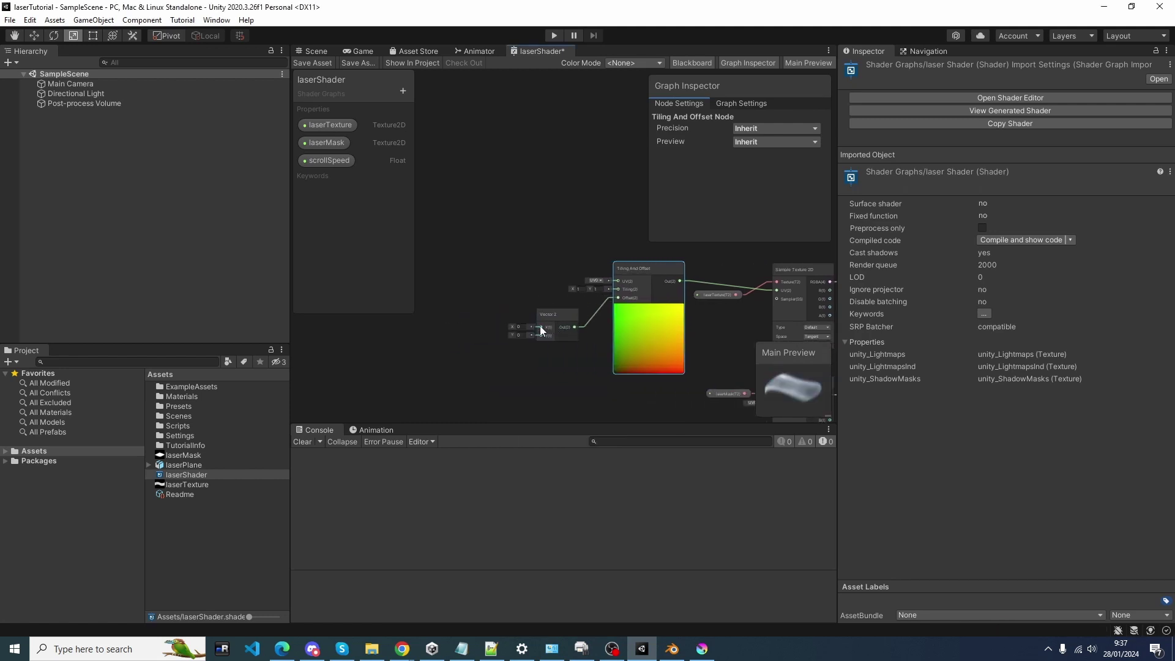
Add a Time node and place the scrollSpeed property below it, ahead of the Vector 2 node.
middle_click_drag(453, 243, 502, 241)
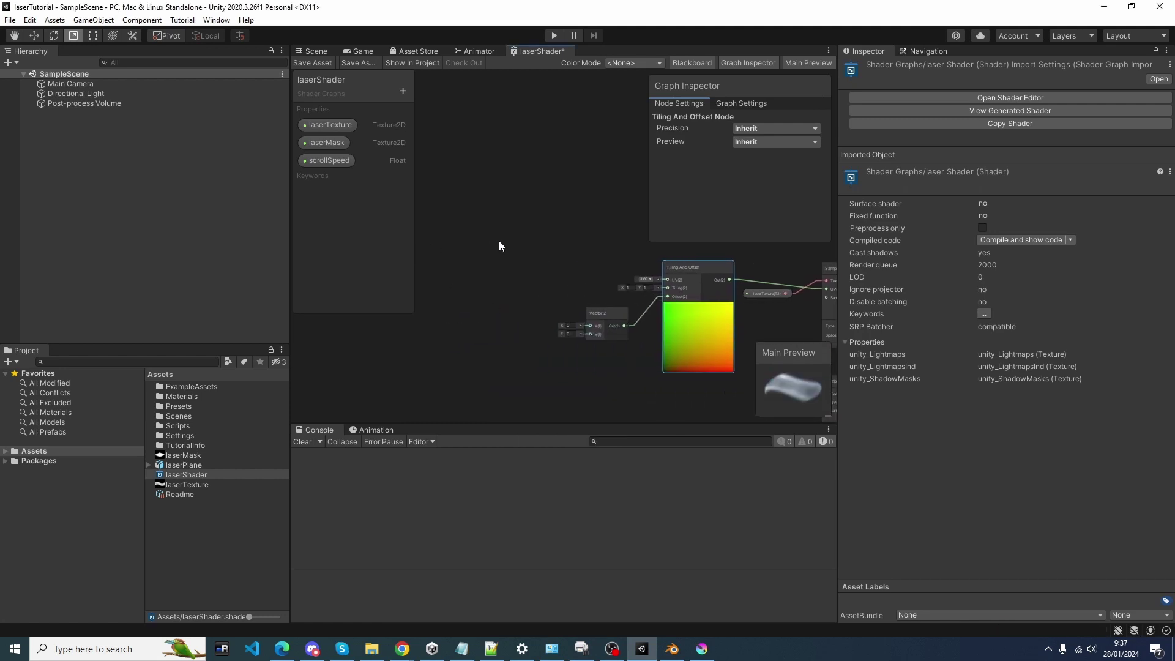
right_click(500, 242)
left_click(540, 249)
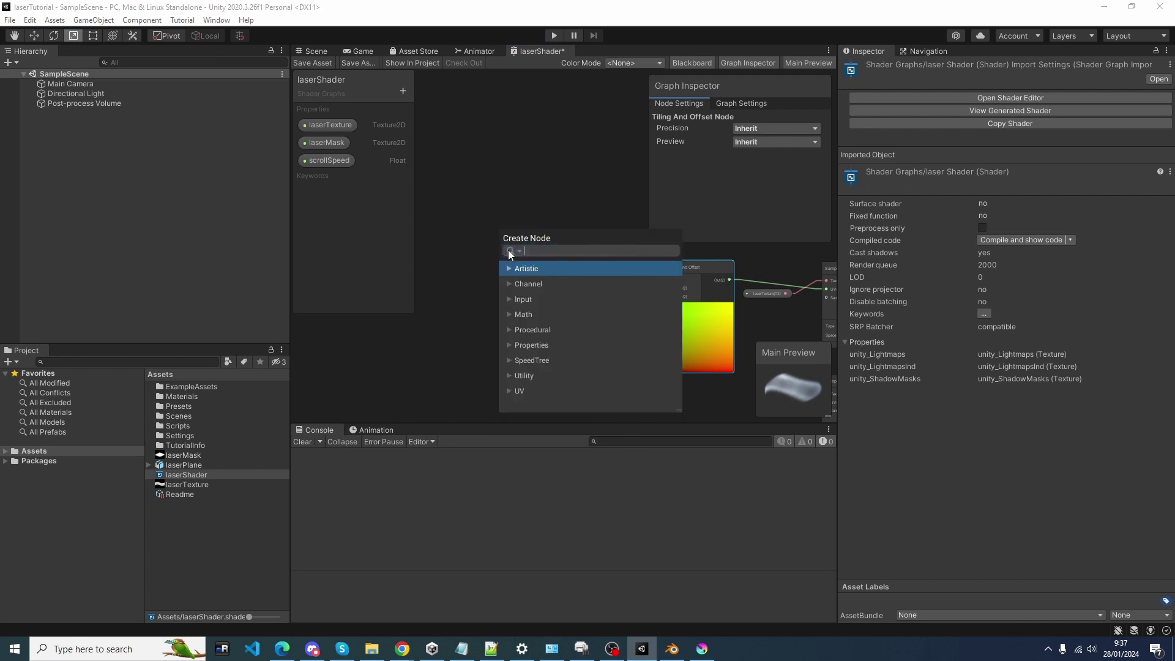
type("time")
key("Return")
left_click_drag(508, 254, 445, 277)
left_click_drag(330, 160, 461, 312)
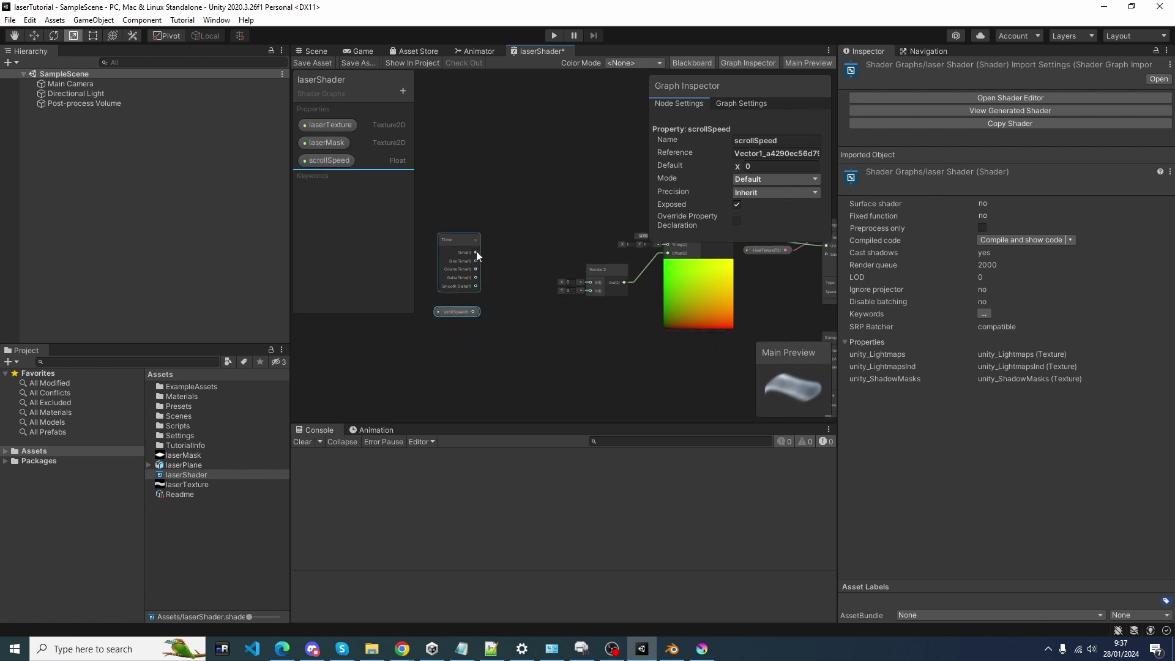
Multiply the Time output by scrollSpeed, feed the result into the Vector 2's X input and collapse the new Multiply node's preview.
left_click_drag(476, 252, 501, 262)
type("mul")
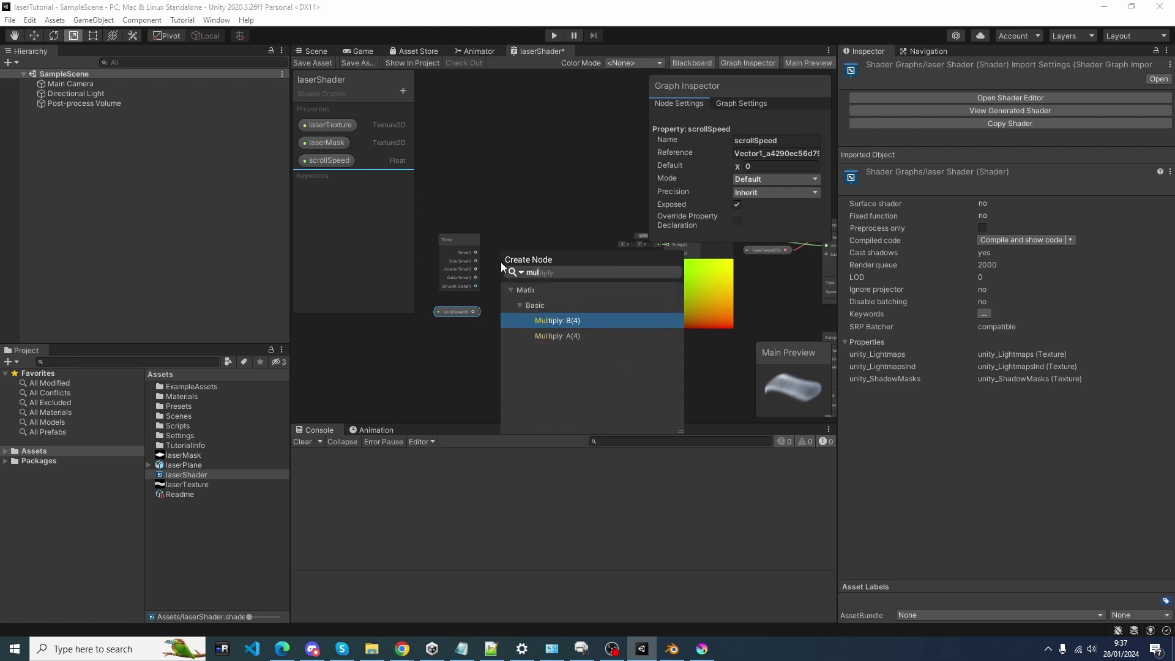
type("ti")
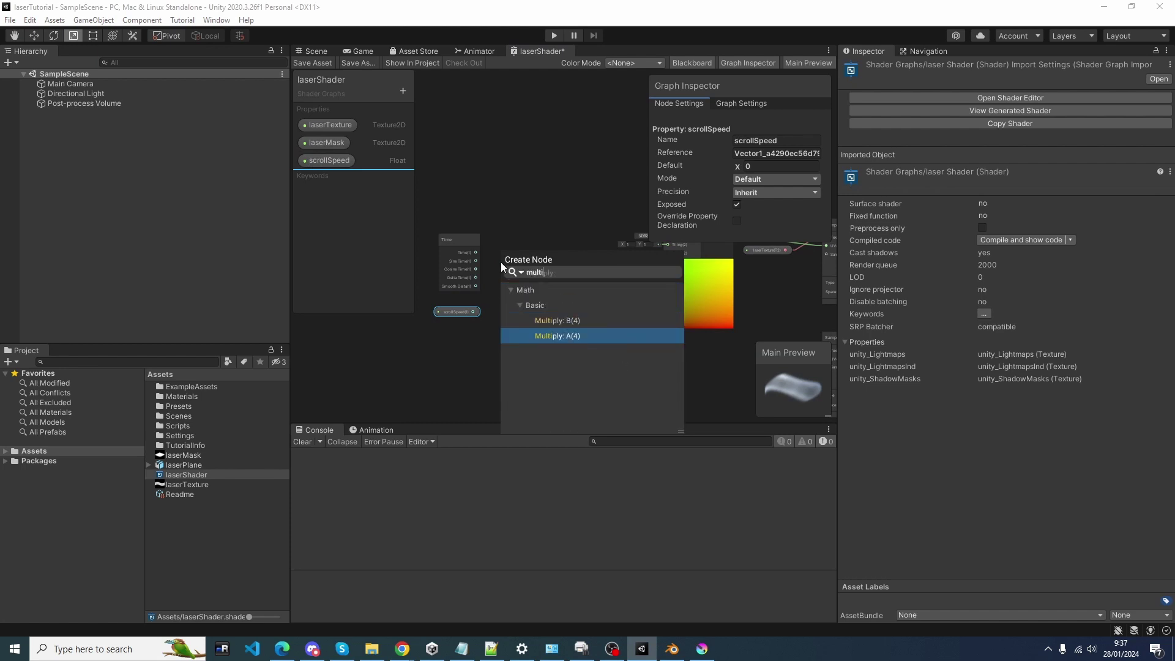
key("Return")
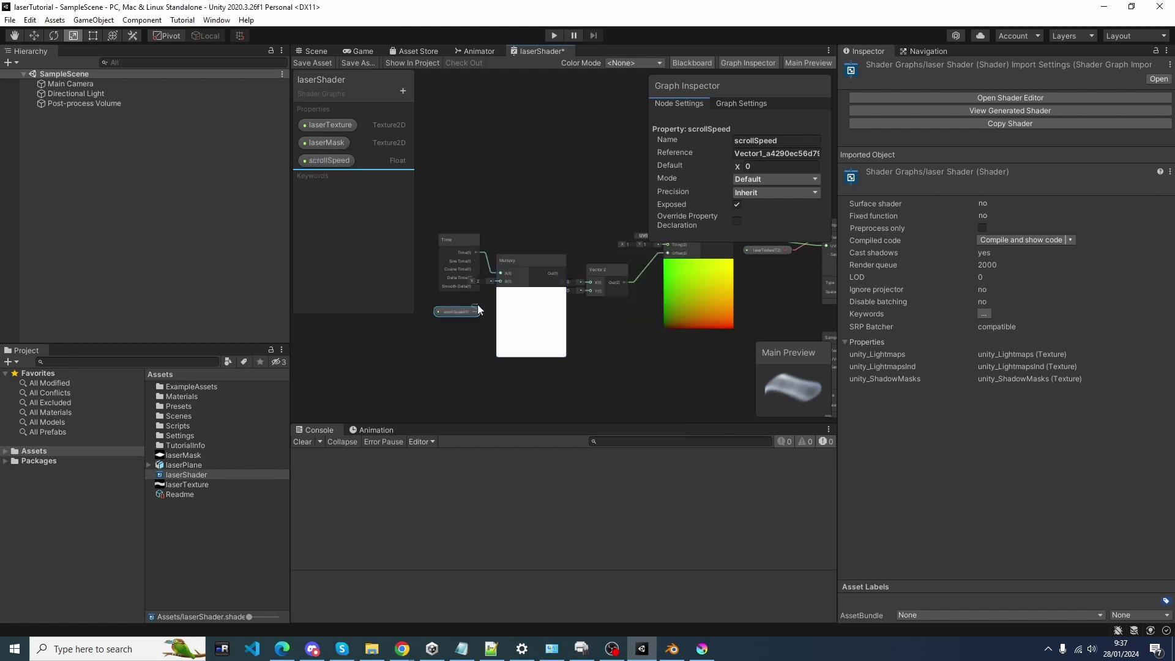
left_click_drag(475, 312, 579, 284)
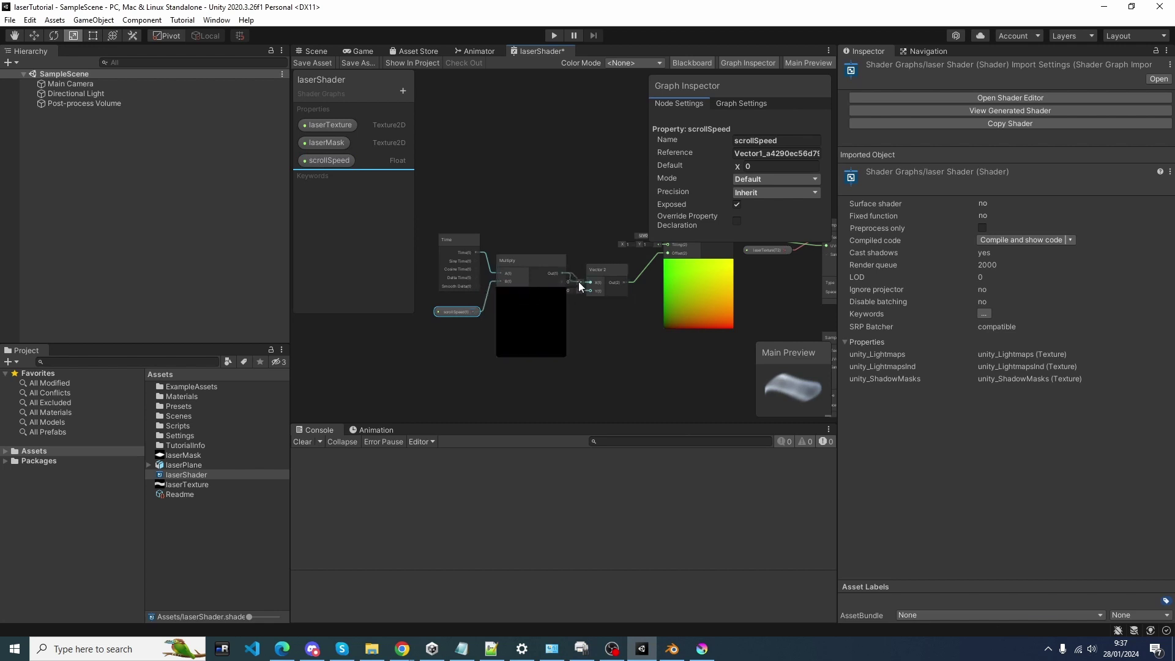
left_click(533, 292)
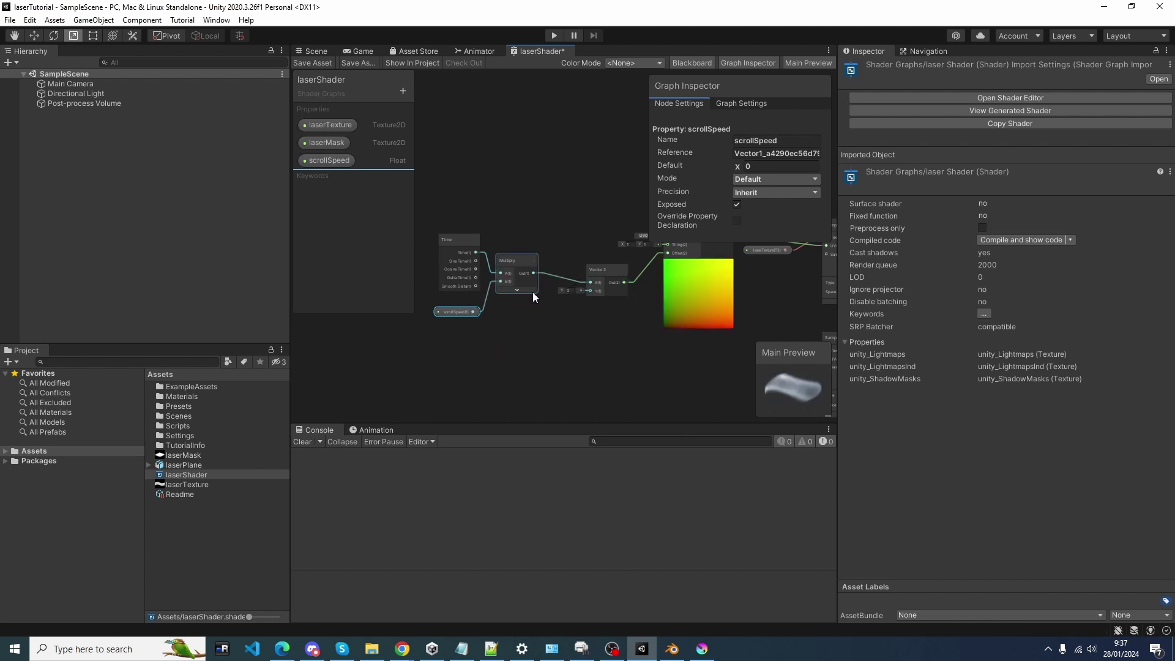
Set the default value of the scrollSpeed property to 10.
left_click(328, 160)
left_click(791, 164)
type("10")
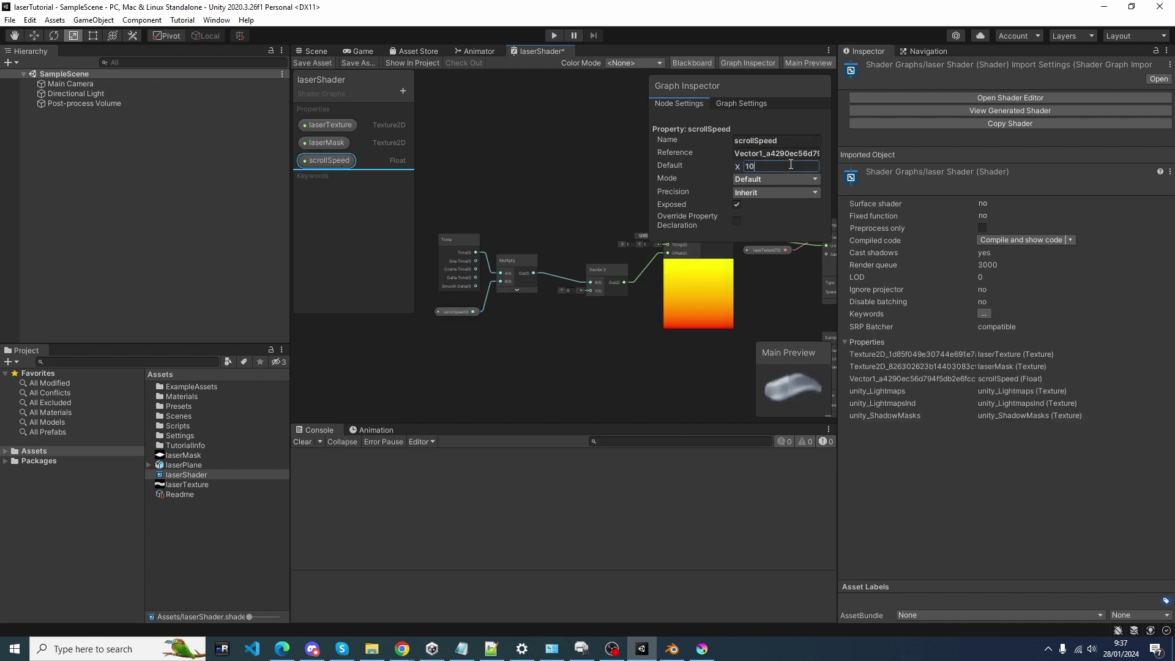
left_click(667, 385)
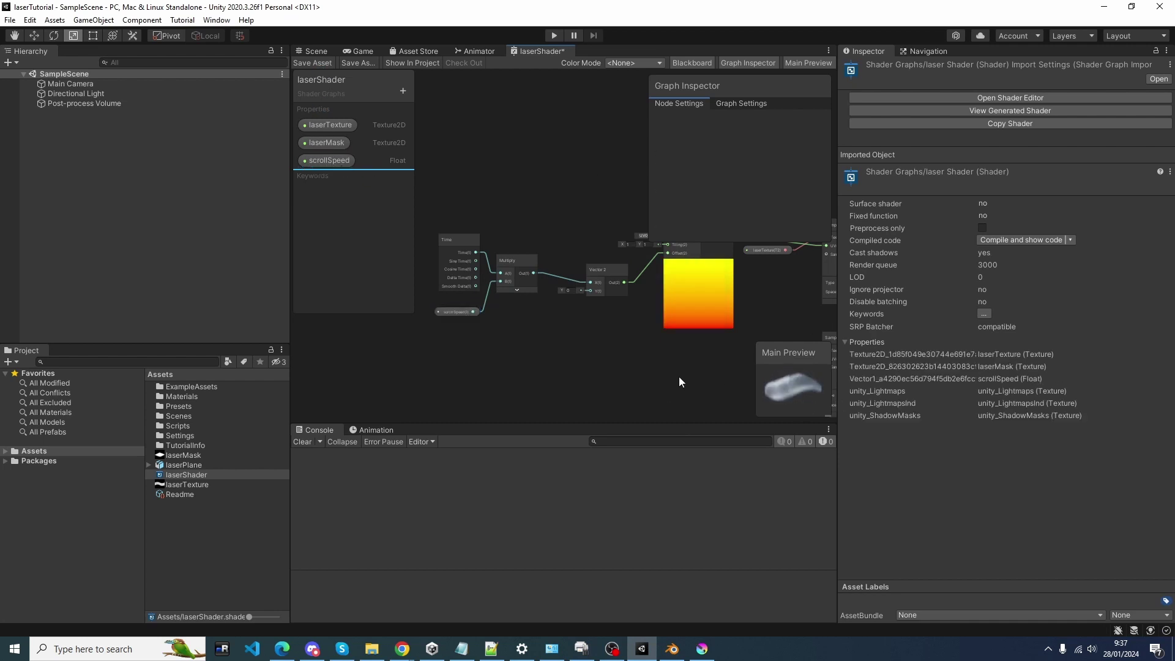
middle_click_drag(679, 376, 448, 380)
scroll(580, 383, "down", 1)
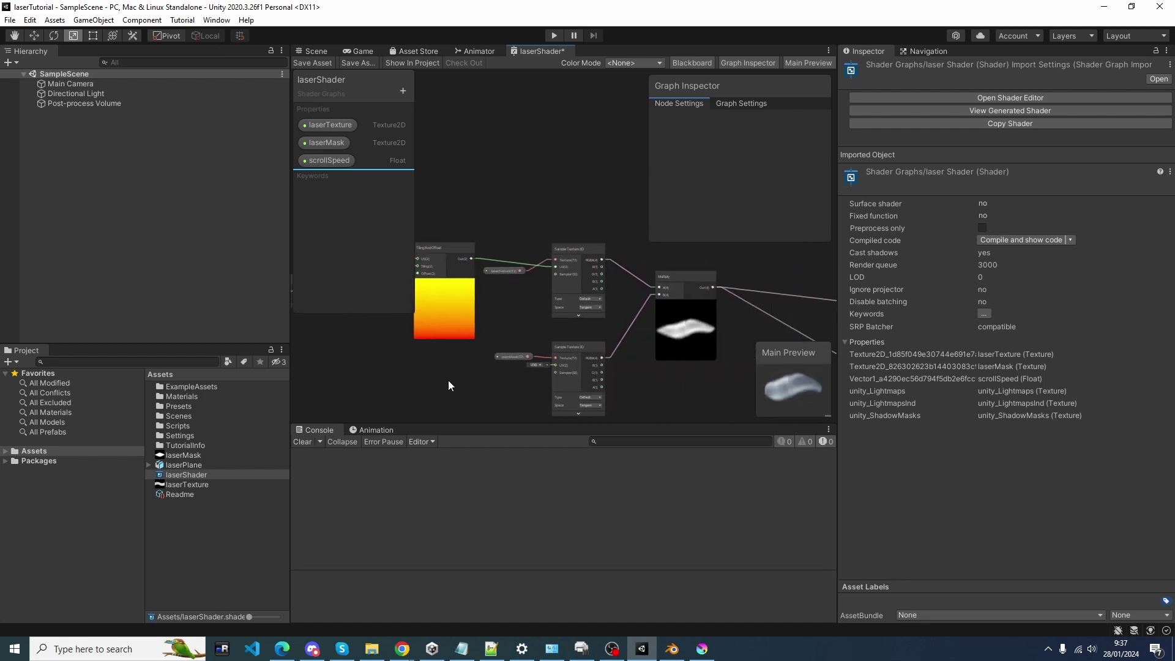
scroll(449, 380, "down", 1)
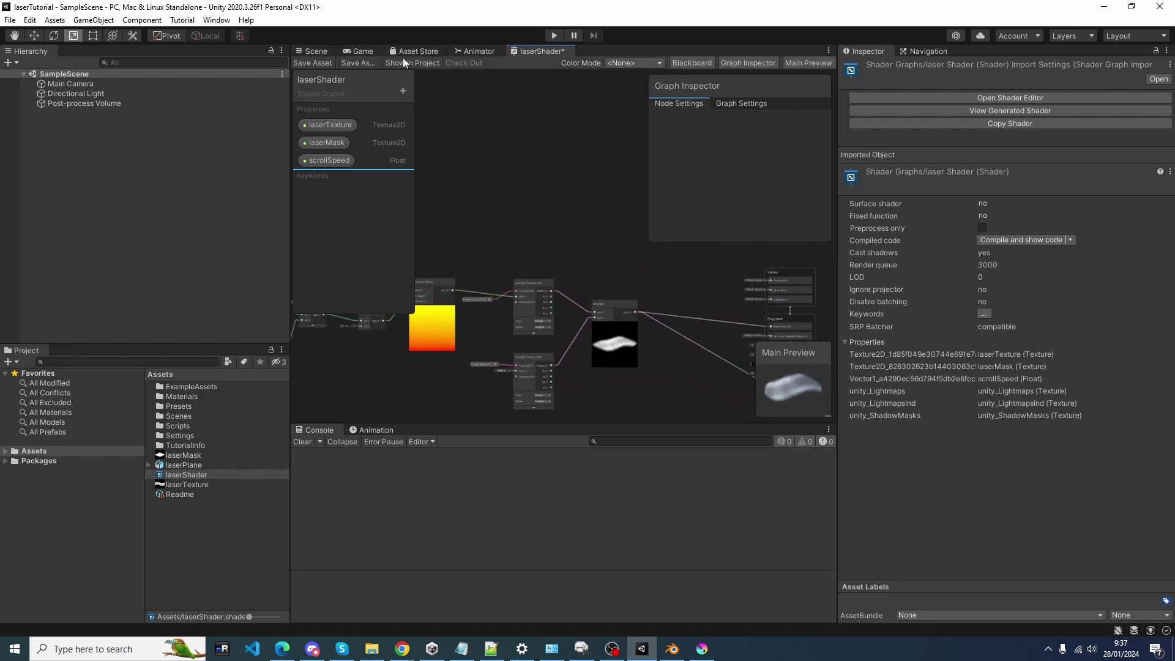
Return to the Scene view and add the laserPlane model to SampleScene.
left_click(318, 51)
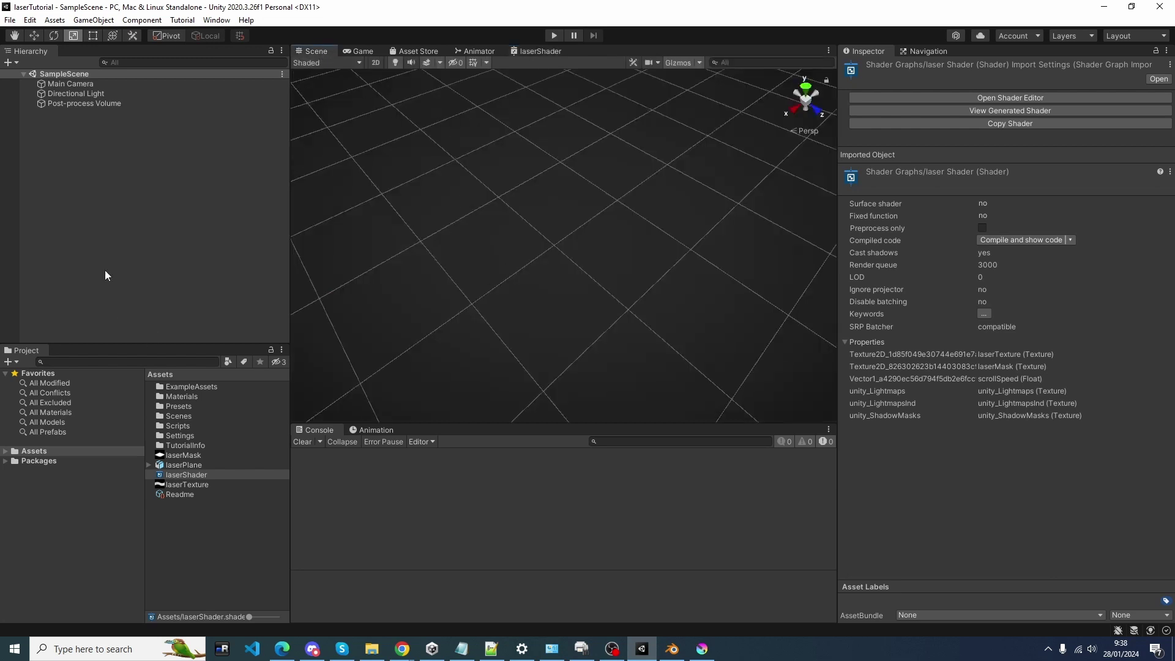
left_click(180, 465)
left_click_drag(188, 466, 161, 274)
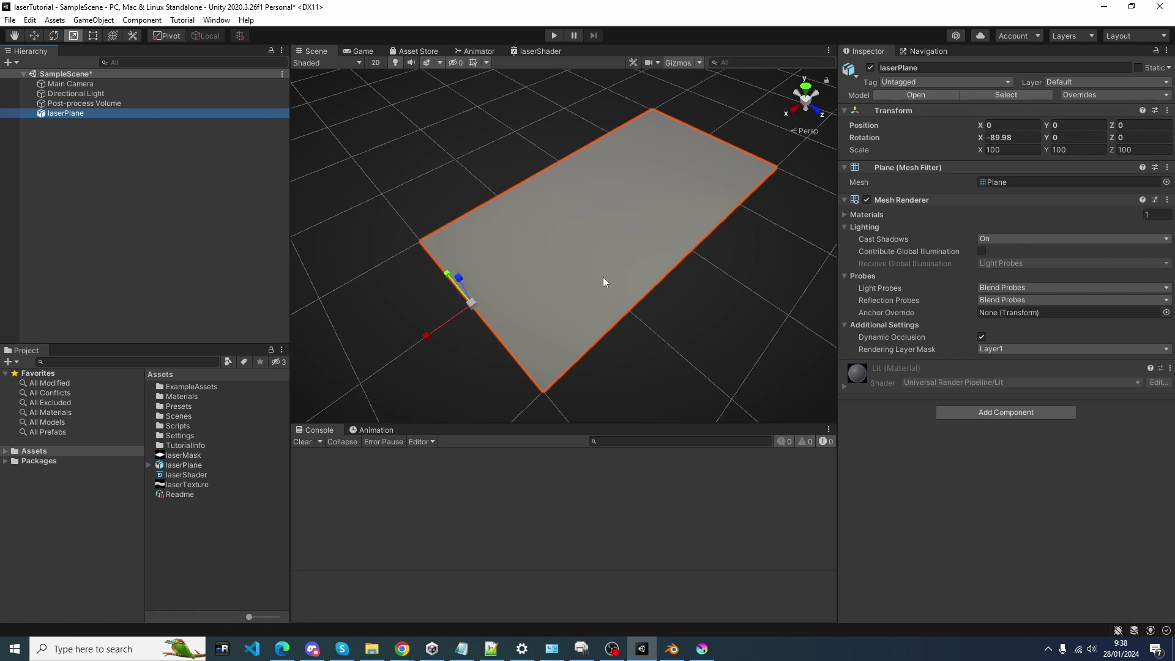
Create a new material named laserMaterial in the Assets folder.
right_click(182, 545)
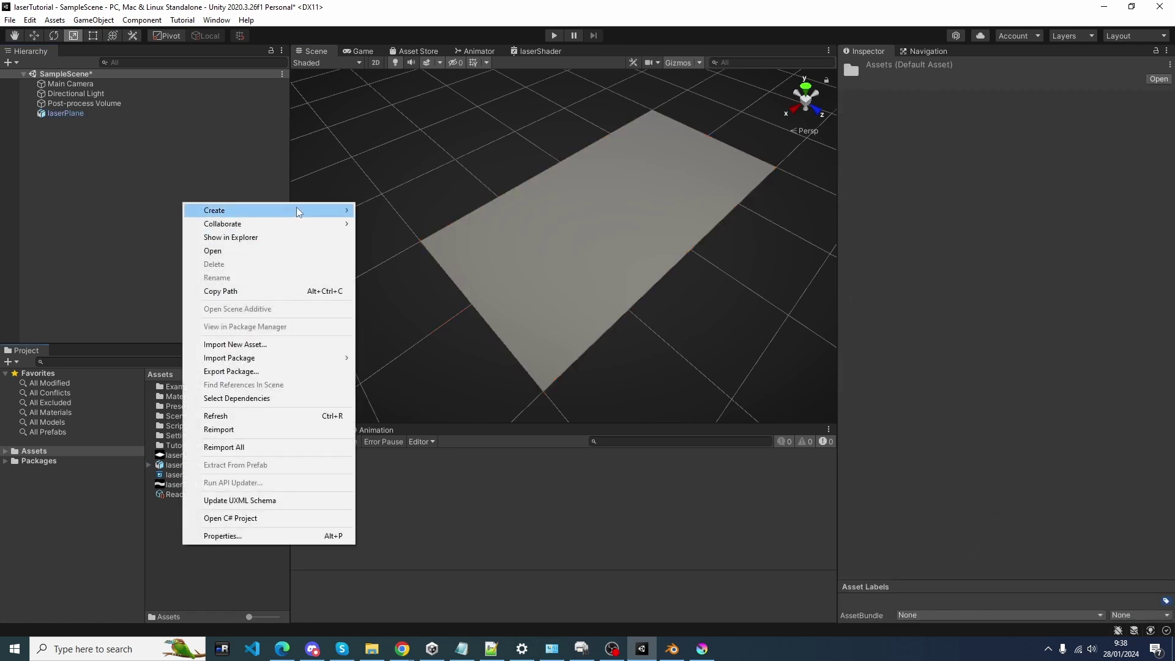
mouse_move(279, 211)
left_click(406, 367)
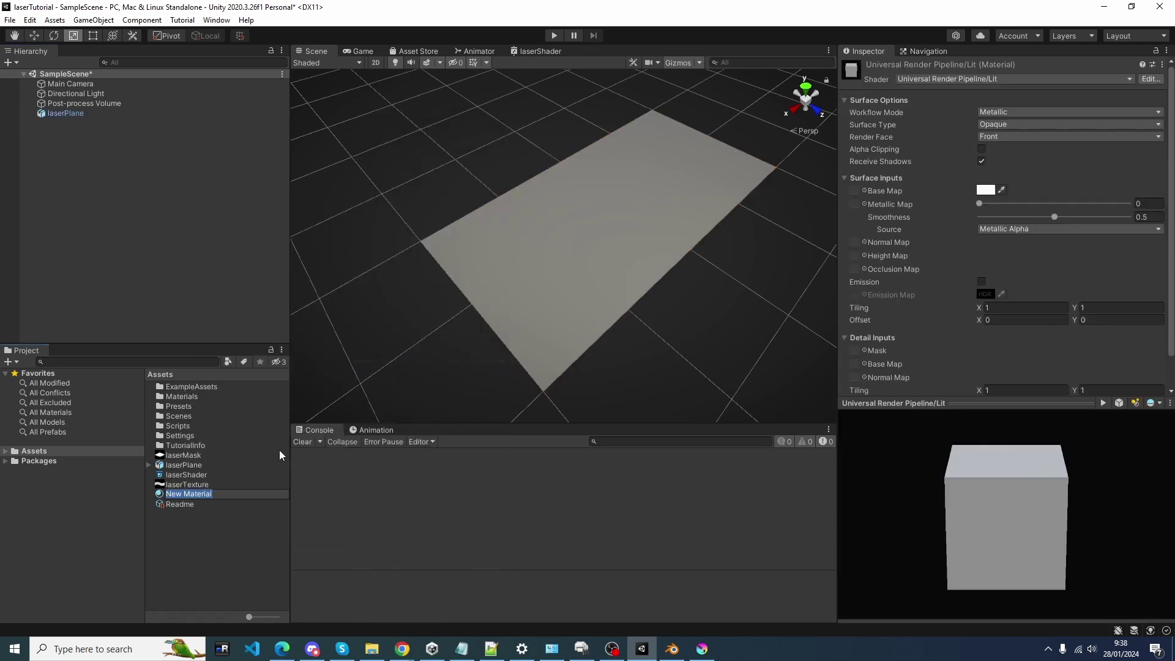
type("laserMaterial")
key("Return")
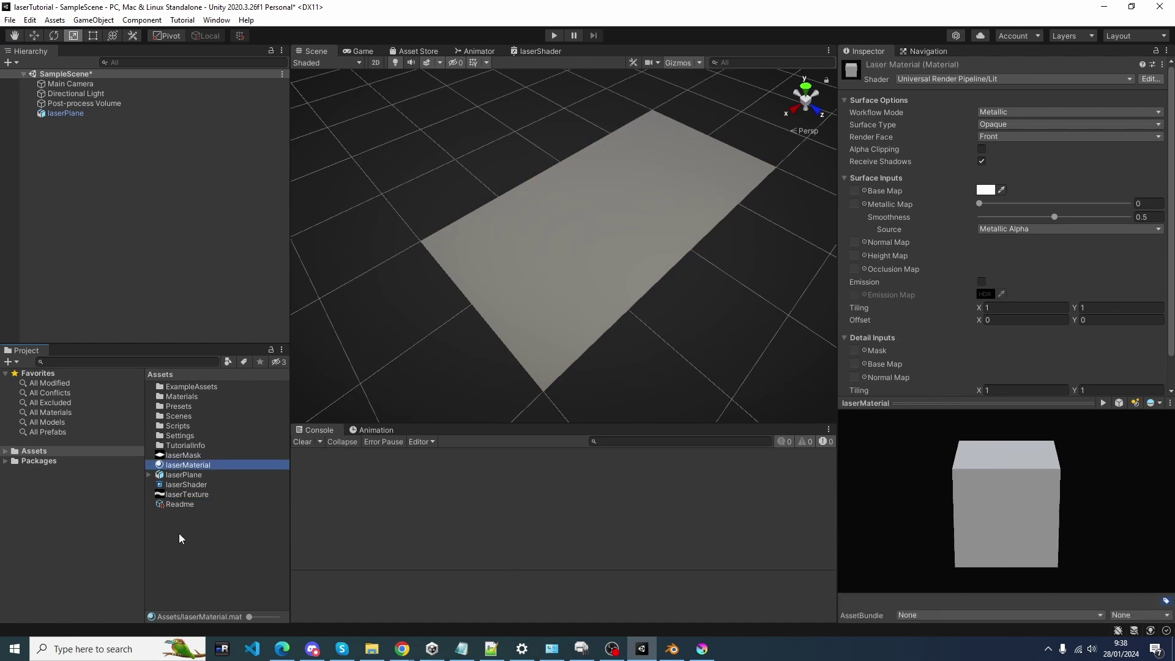
Assign the laserShader graph to laserMaterial and apply the material to the plane in the scene.
left_click(954, 78)
type("laser")
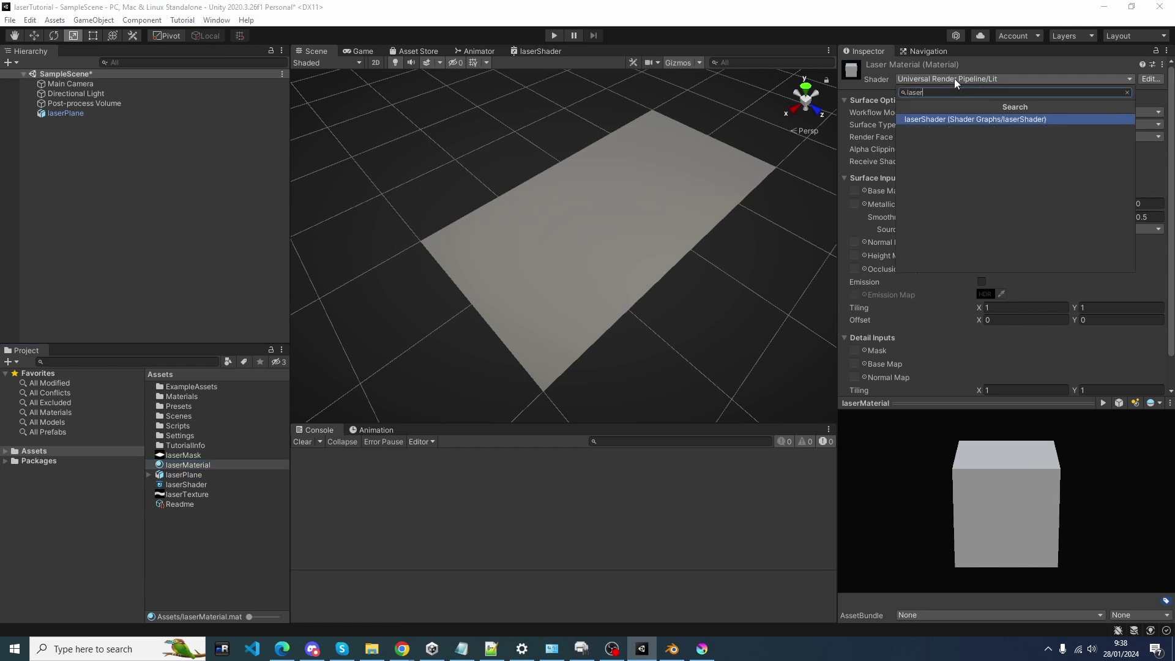
key("Return")
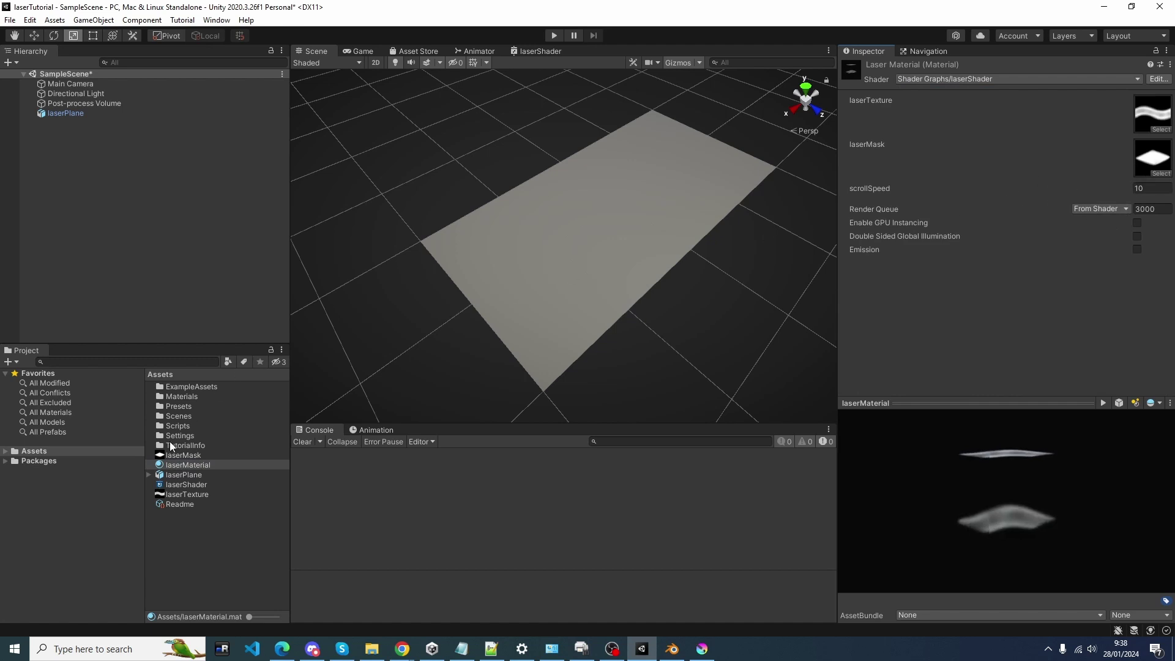
left_click_drag(183, 465, 508, 280)
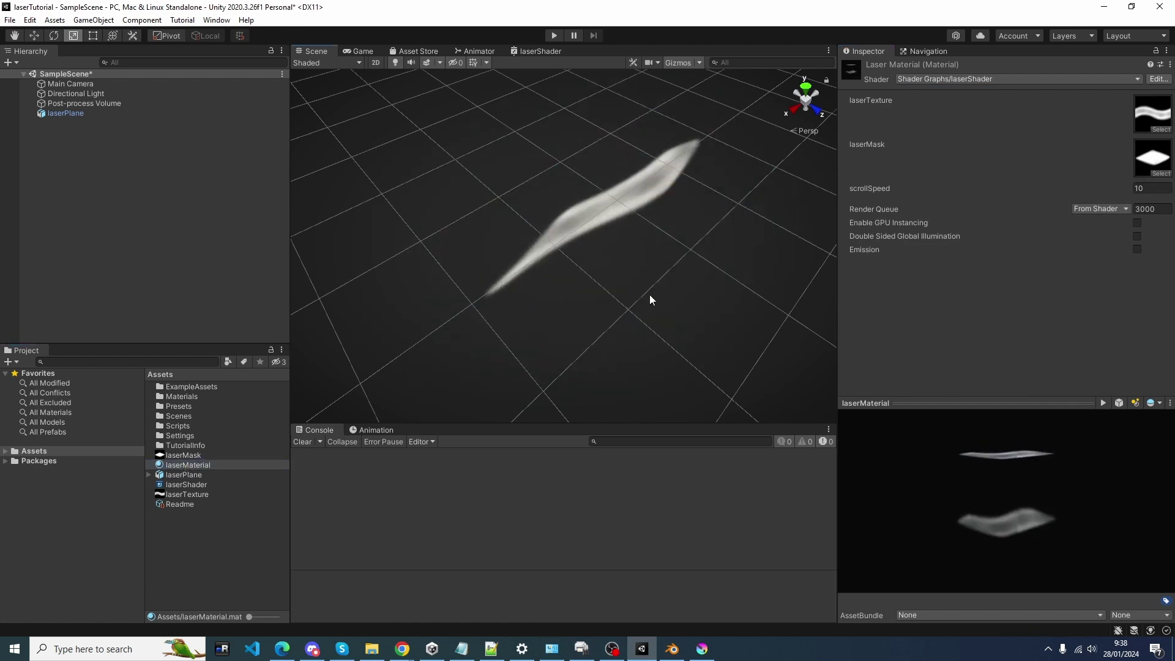
Preview the laser in the Game view, set laserMaterial's scrollSpeed to 5.85 and save the scene.
left_click(363, 51)
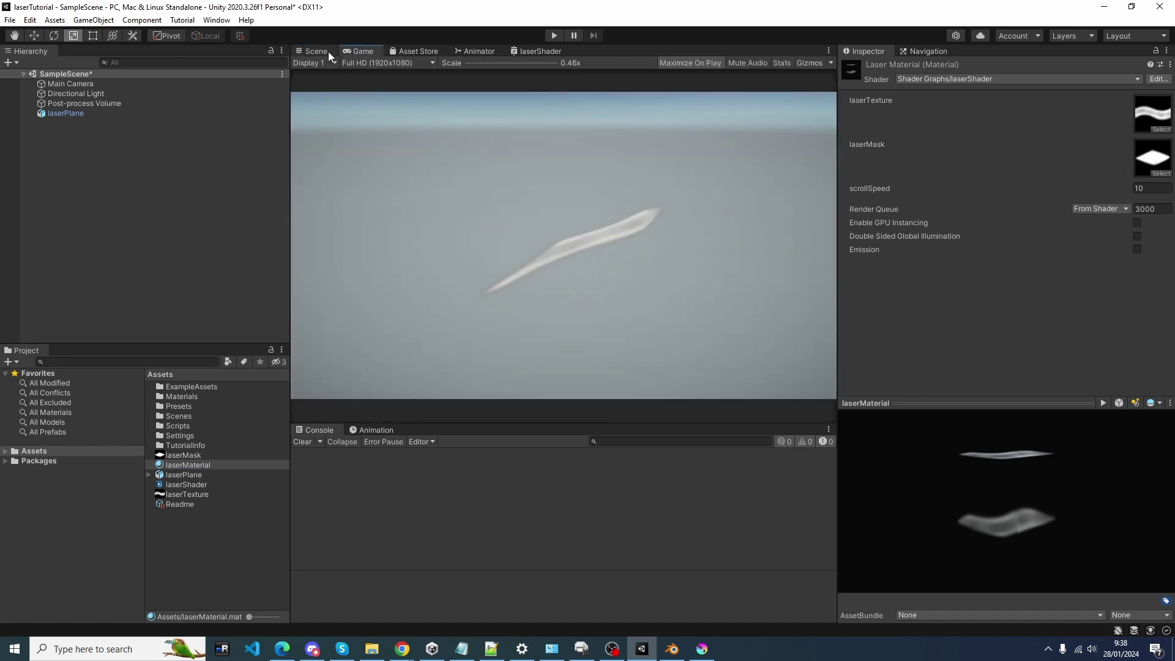
mouse_move(1130, 190)
left_mouse_down()
mouse_move(1077, 192)
mouse_move(1145, 189)
left_mouse_up()
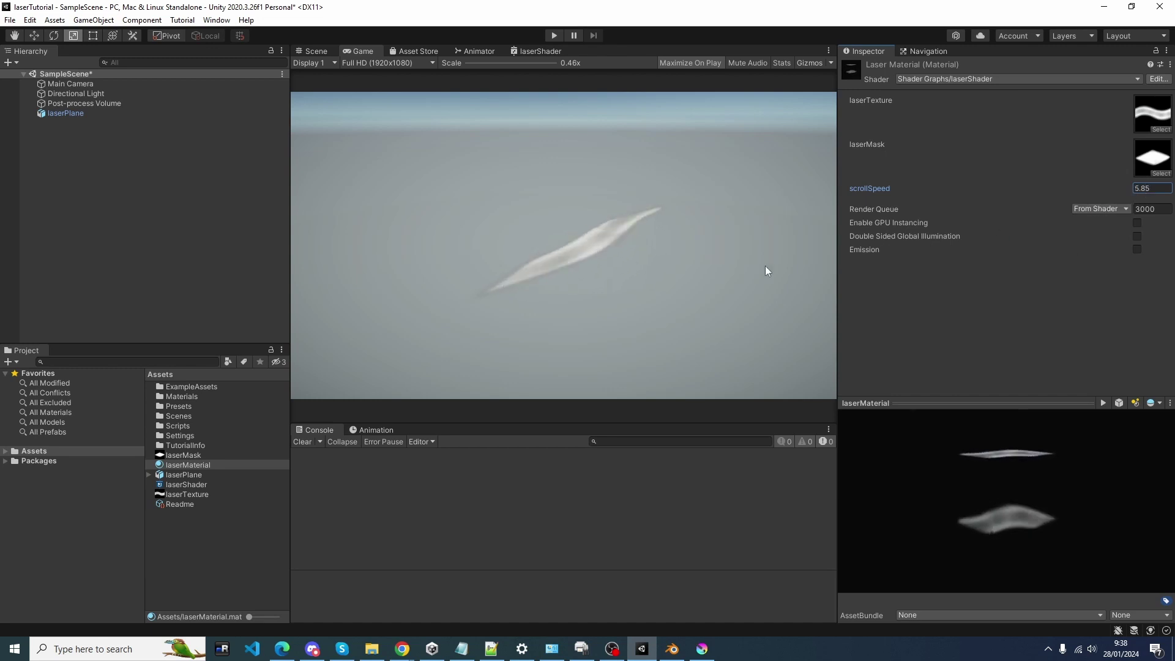
key("ctrl+s")
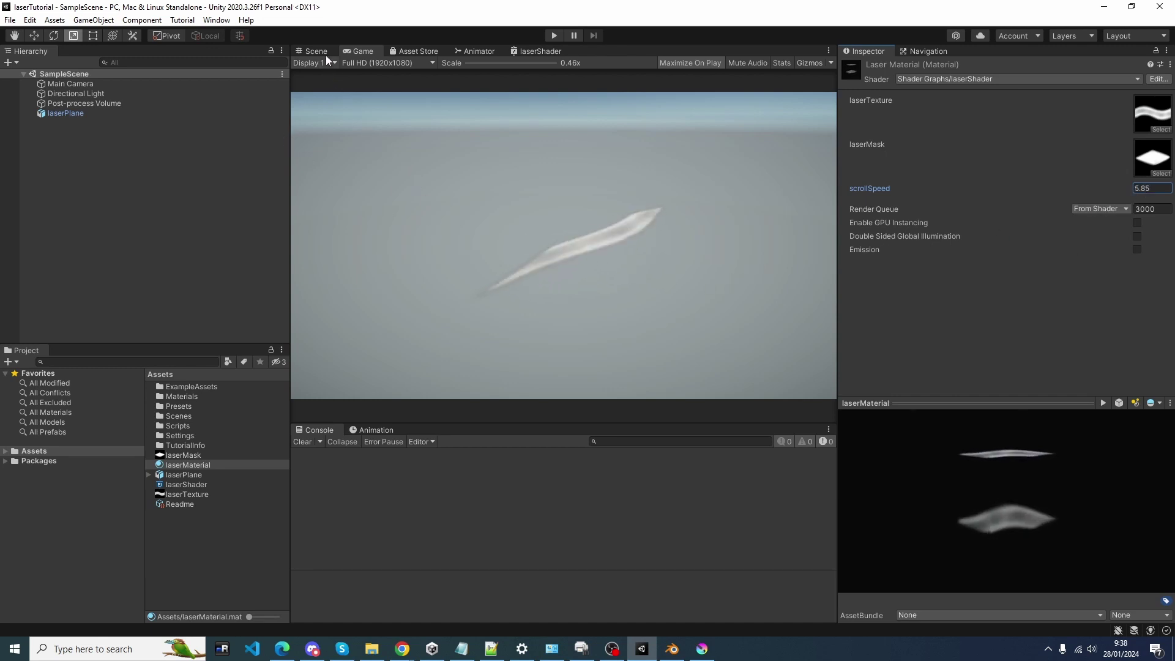
Return to the Scene view and open laserShader for editing in the shader graph editor.
left_click(326, 53)
double_click(183, 484)
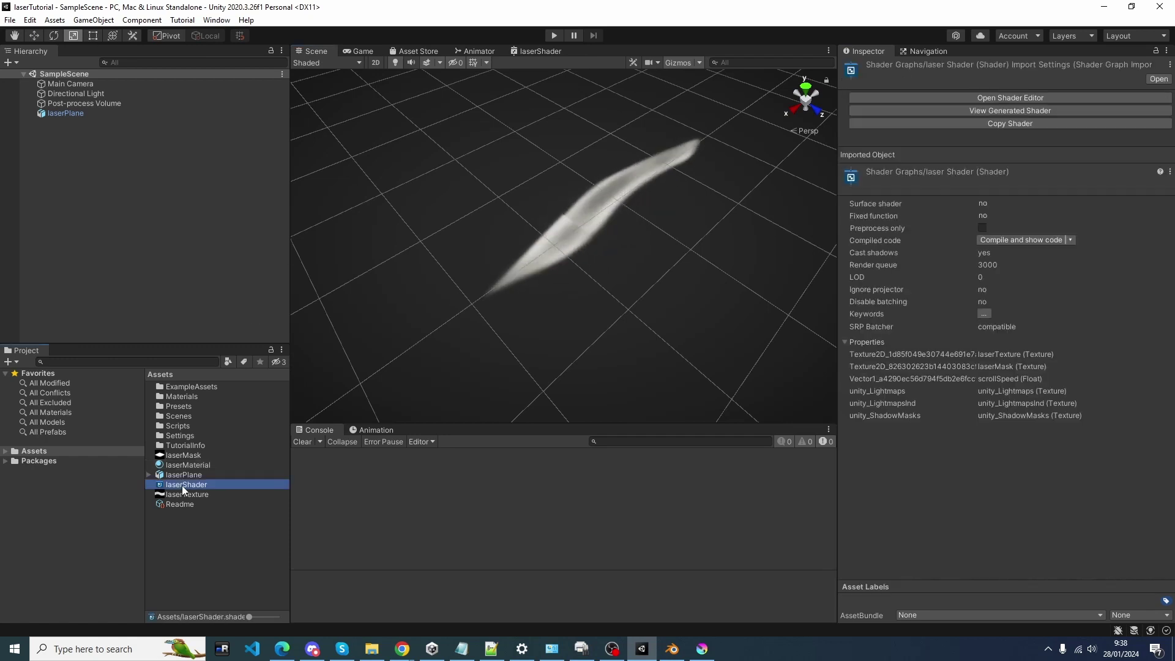
scroll(560, 321, "down", 3)
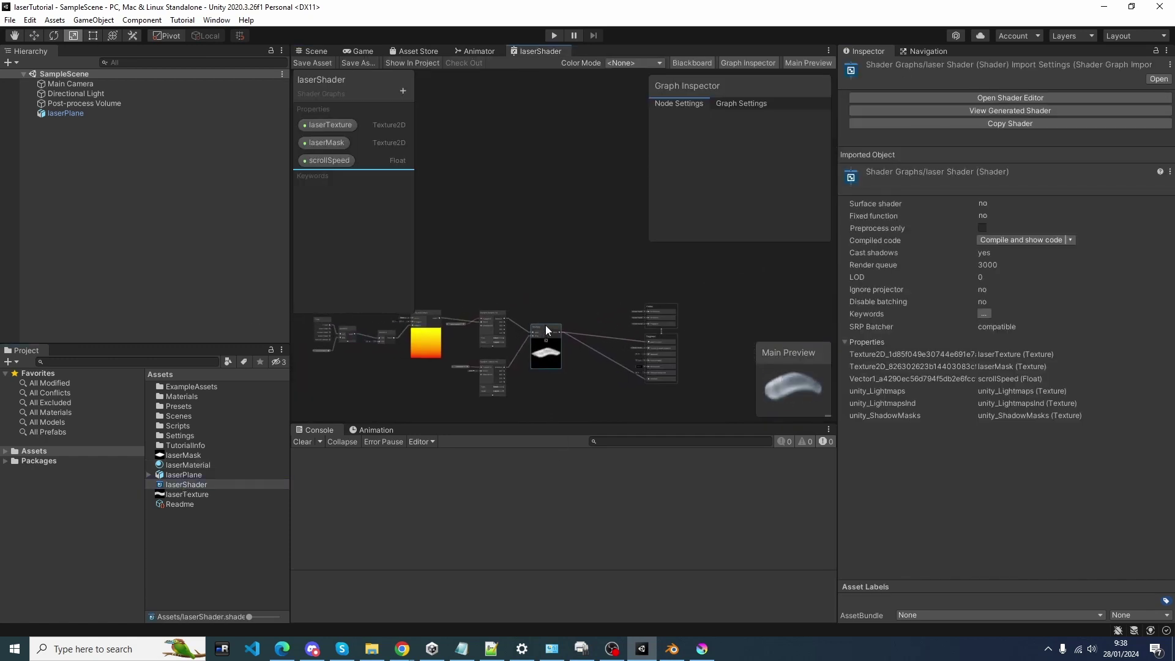
scroll(545, 325, "up", 3)
middle_click_drag(543, 317, 630, 317)
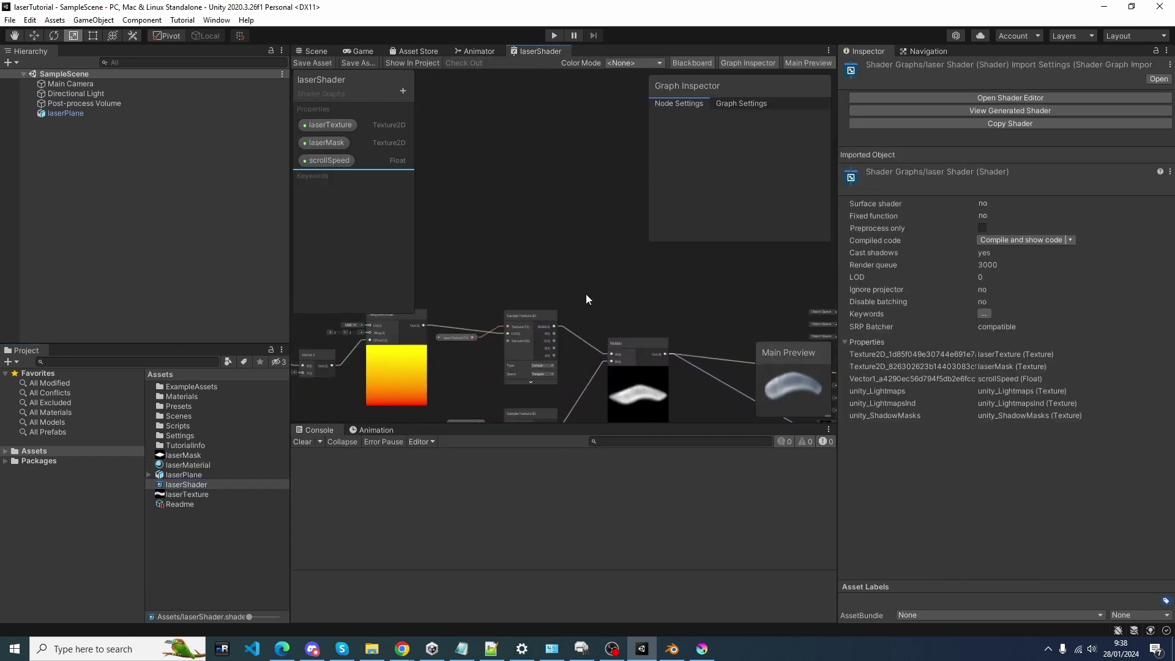
Add a Voronoi node to the graph and place it above the laserTexture sampling nodes.
scroll(637, 332, "down", 2)
right_click(534, 235)
left_click(548, 242)
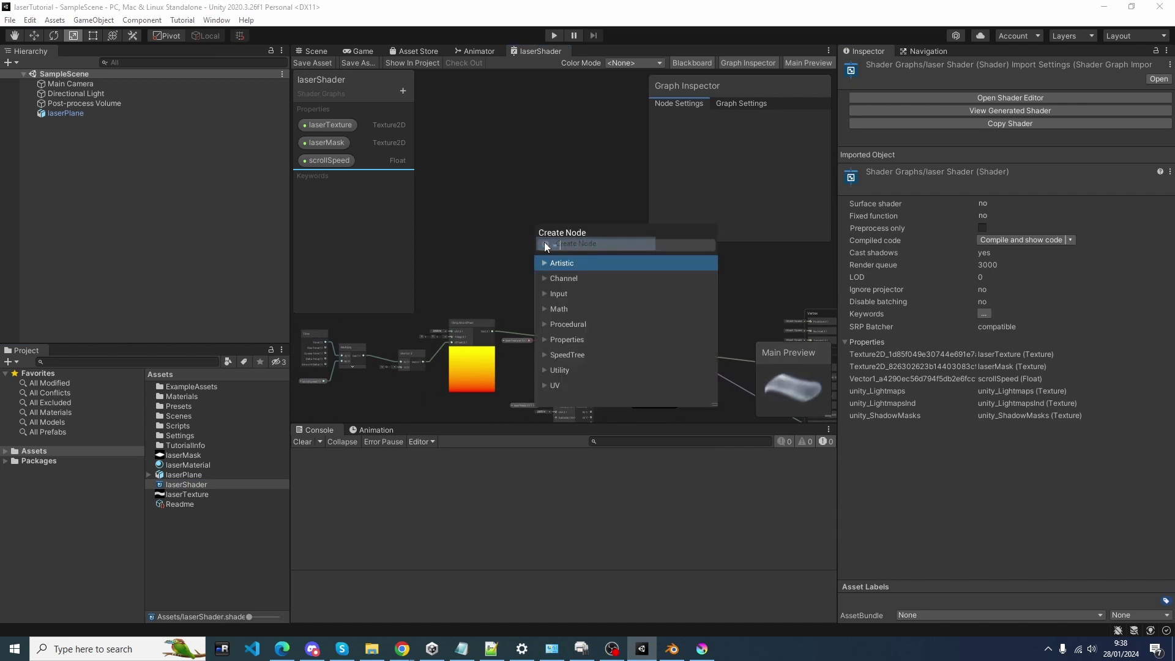
type("voro")
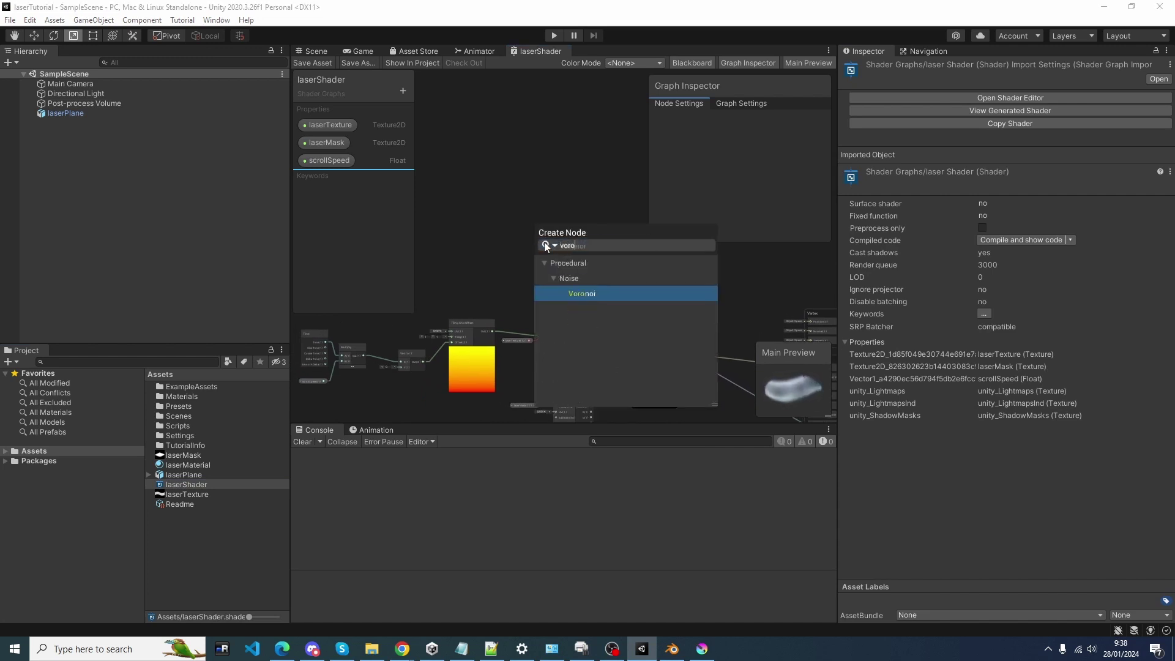
type("noi")
key("Return")
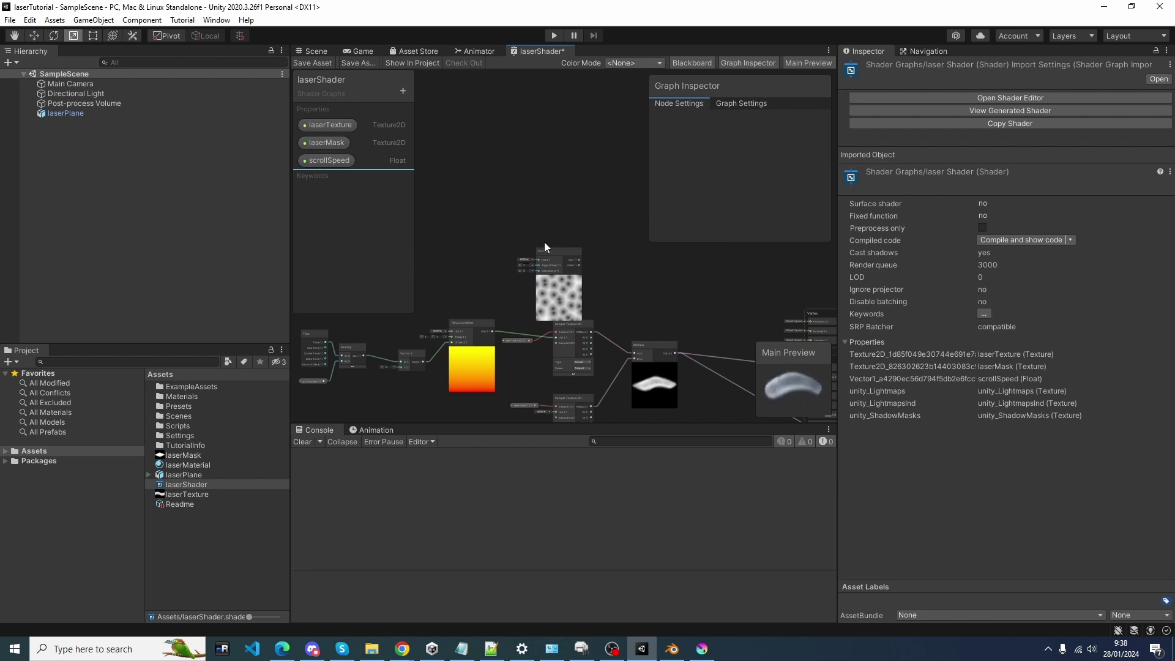
left_click_drag(556, 250, 572, 215)
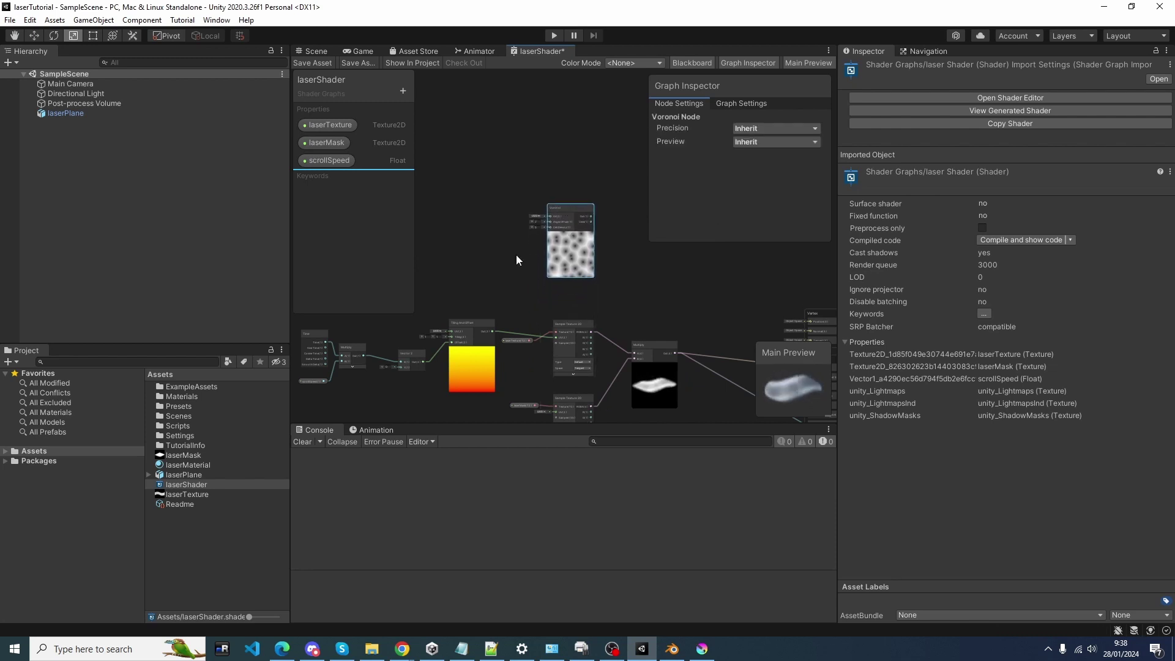
Add a Tiling And Offset node feeding the Voronoi node's UV input and collapse its preview.
middle_click_drag(516, 255, 550, 345)
scroll(594, 287, "up", 4)
scroll(526, 337, "up", 2)
left_click_drag(575, 315, 487, 316)
type("tiling")
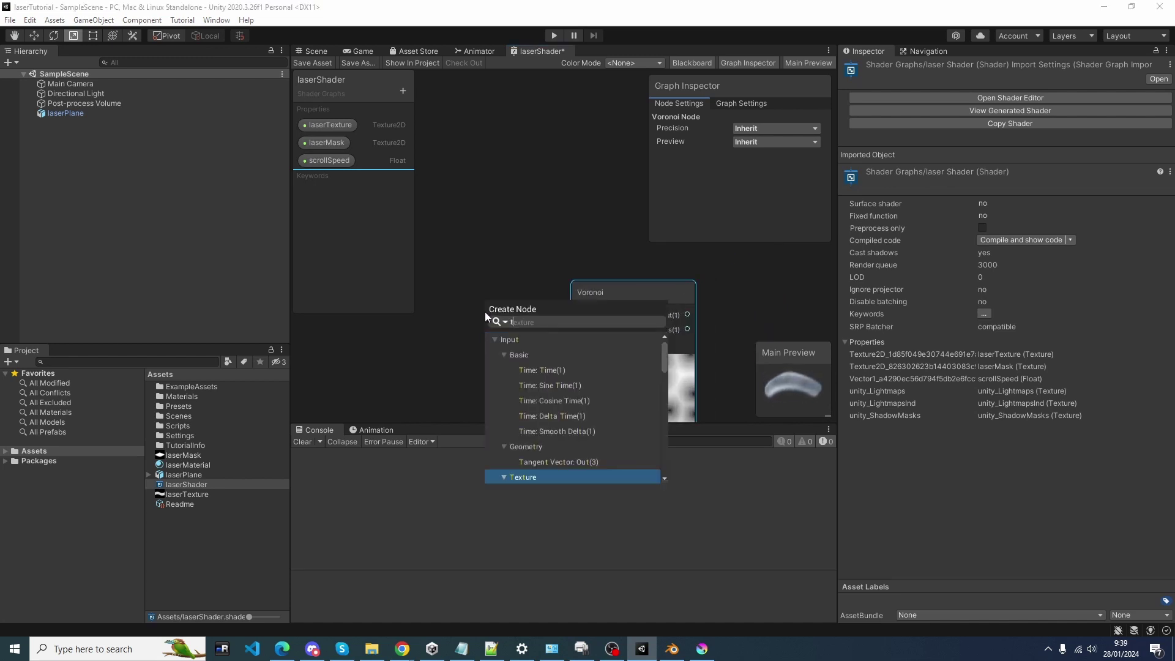
key("Return")
scroll(688, 311, "down", 5)
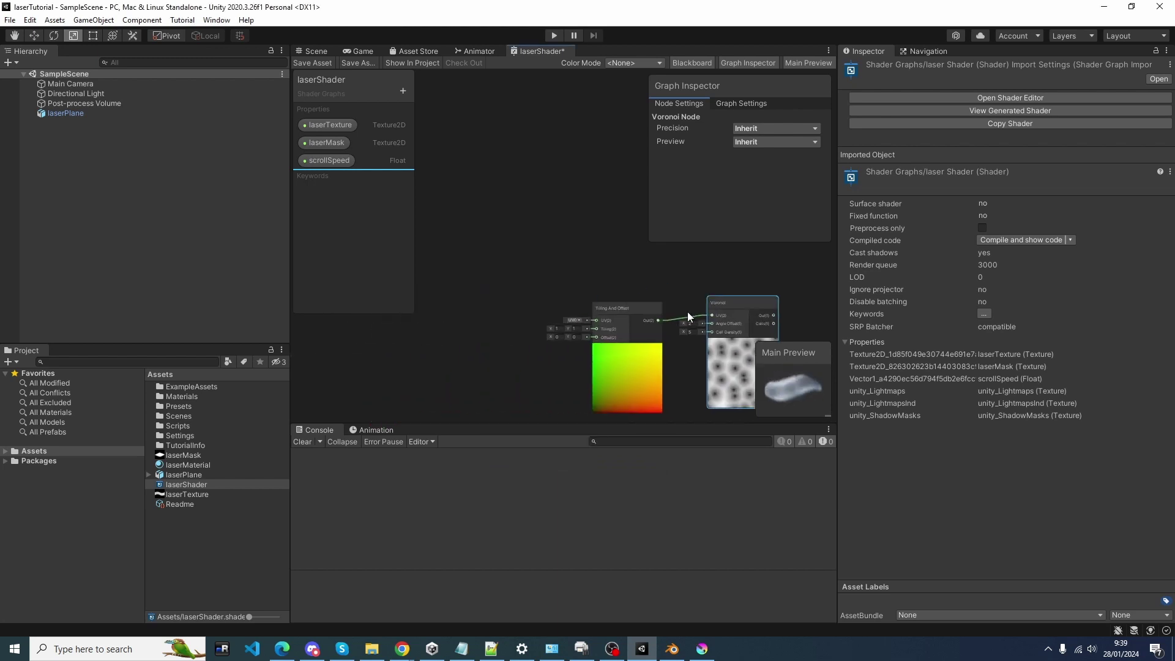
left_click(663, 344)
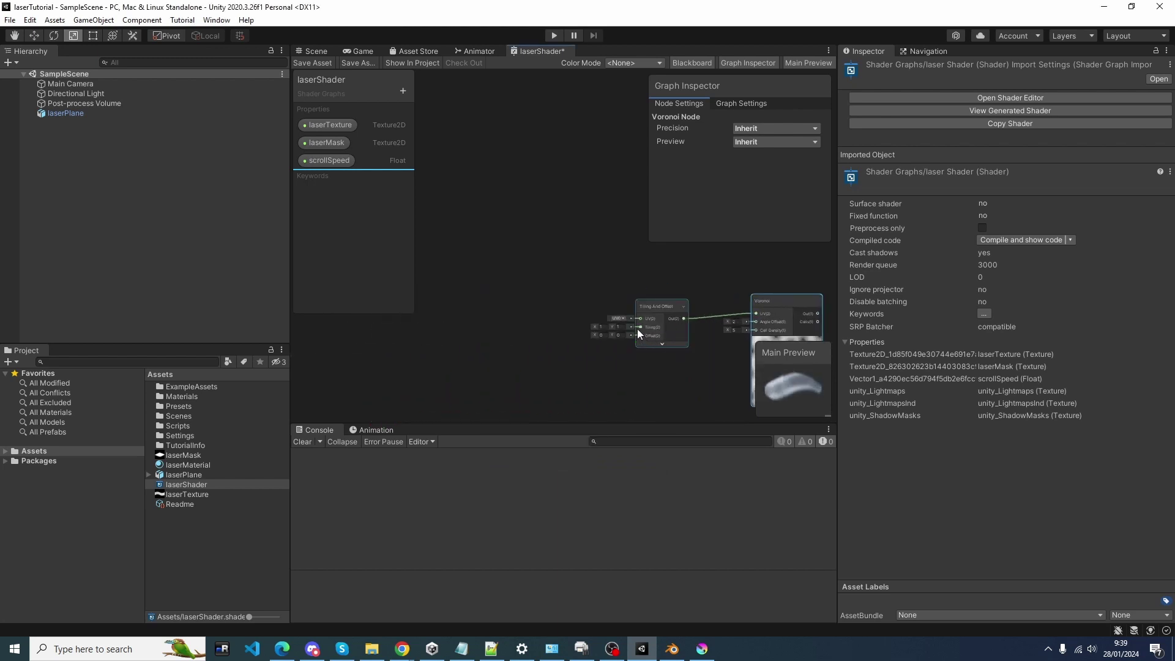
Add a Vector 2 node feeding the Offset input of the new Tiling And Offset node.
left_click_drag(639, 335, 585, 353)
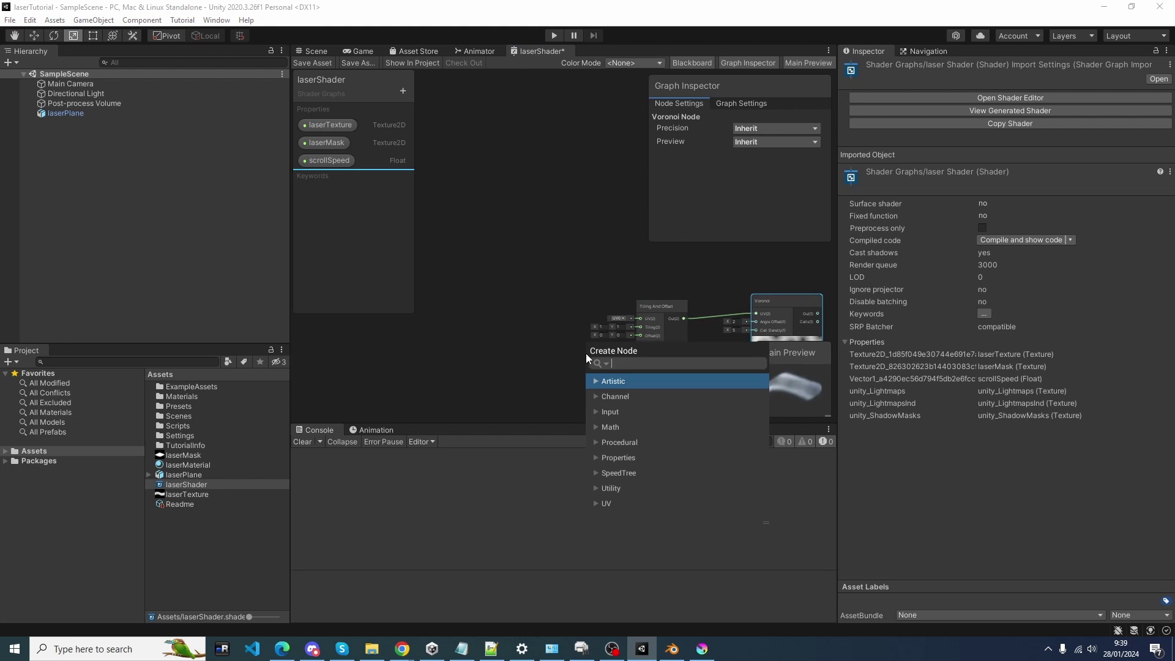
type("vect")
key("Down")
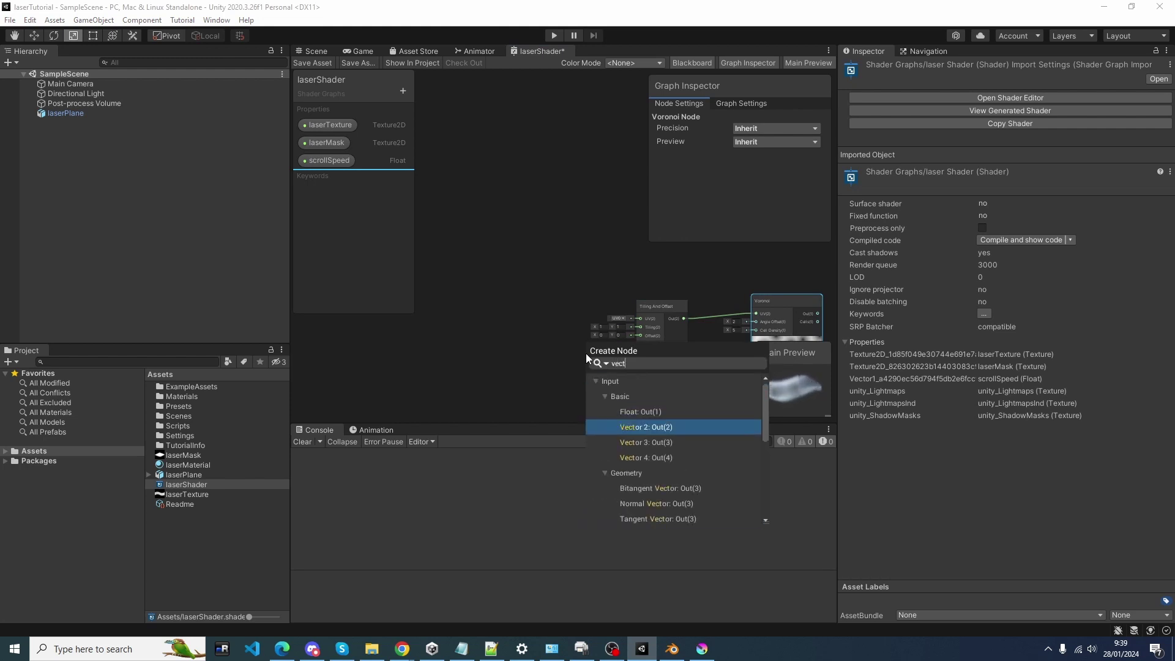
key("Return")
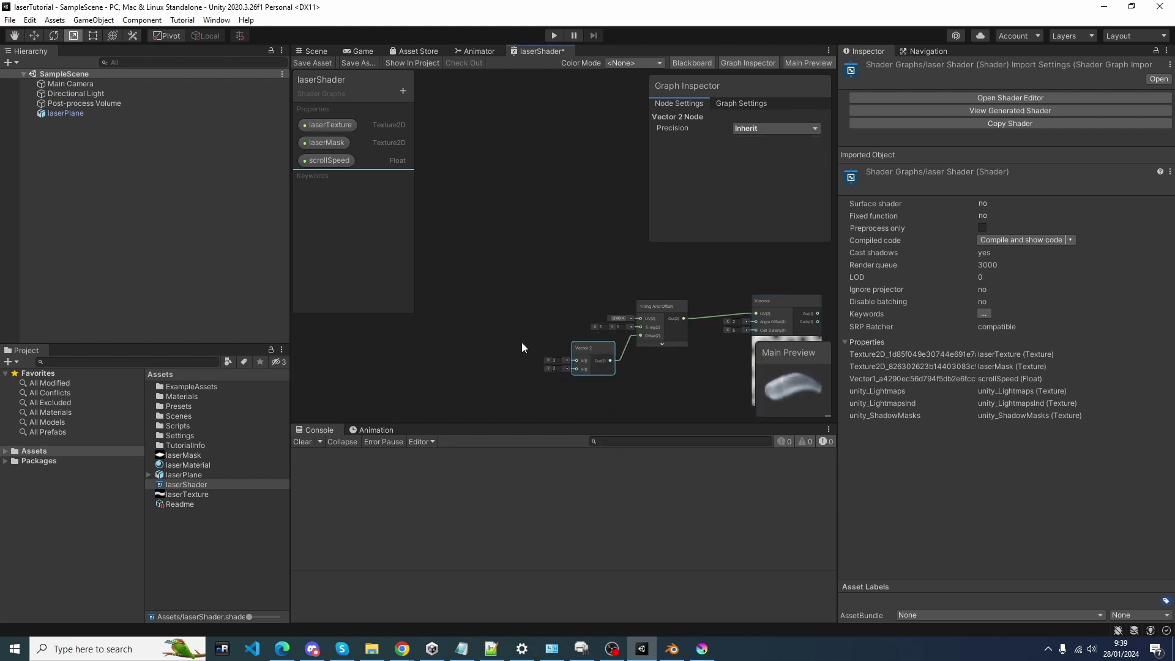
Duplicate the Time, scrollSpeed and Multiply nodes beside the Voronoi branch and connect the copied Multiply output to the Vector 2's X input.
scroll(521, 342, "down", 3)
middle_click_drag(521, 342, 558, 263)
left_click_drag(474, 289, 568, 385)
middle_click_drag(534, 289, 461, 354)
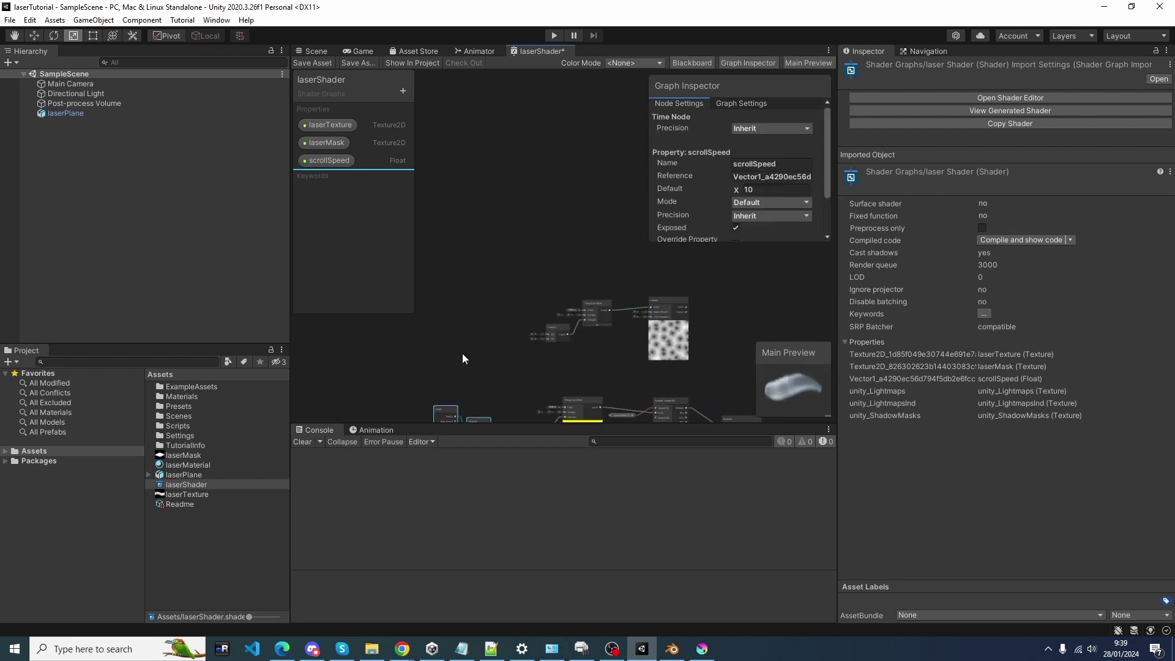
key("ctrl+v")
scroll(517, 301, "up", 4)
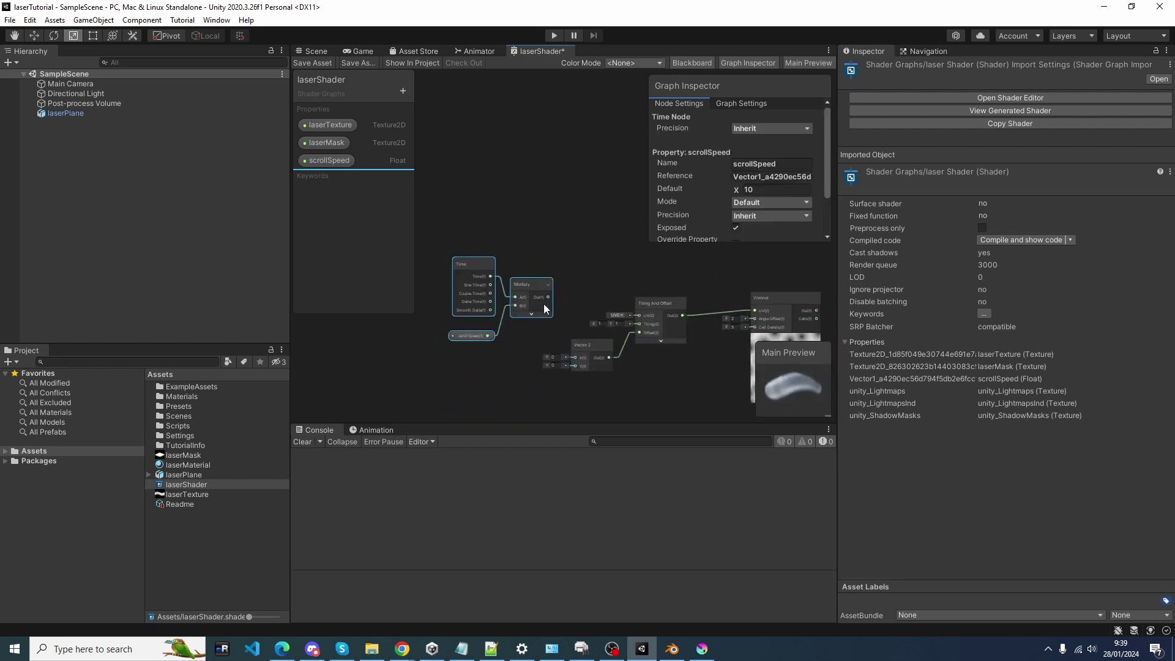
left_click_drag(580, 362, 576, 358)
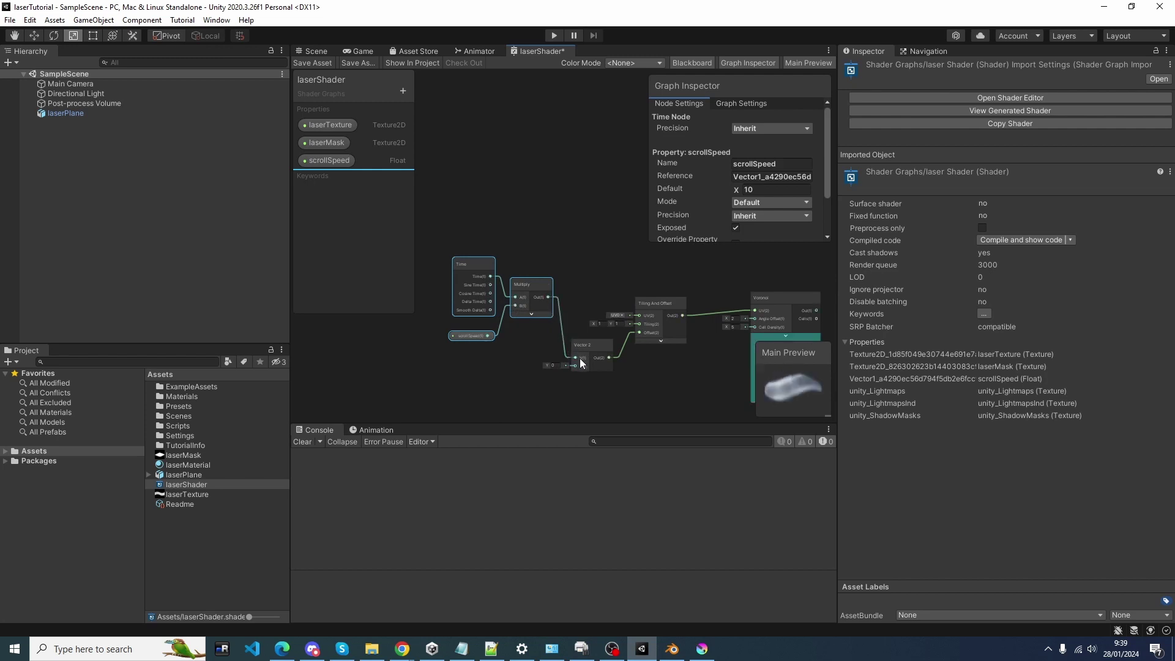
Add a Float property named voronoiSpeed to the laserShader blackboard.
left_click(402, 91)
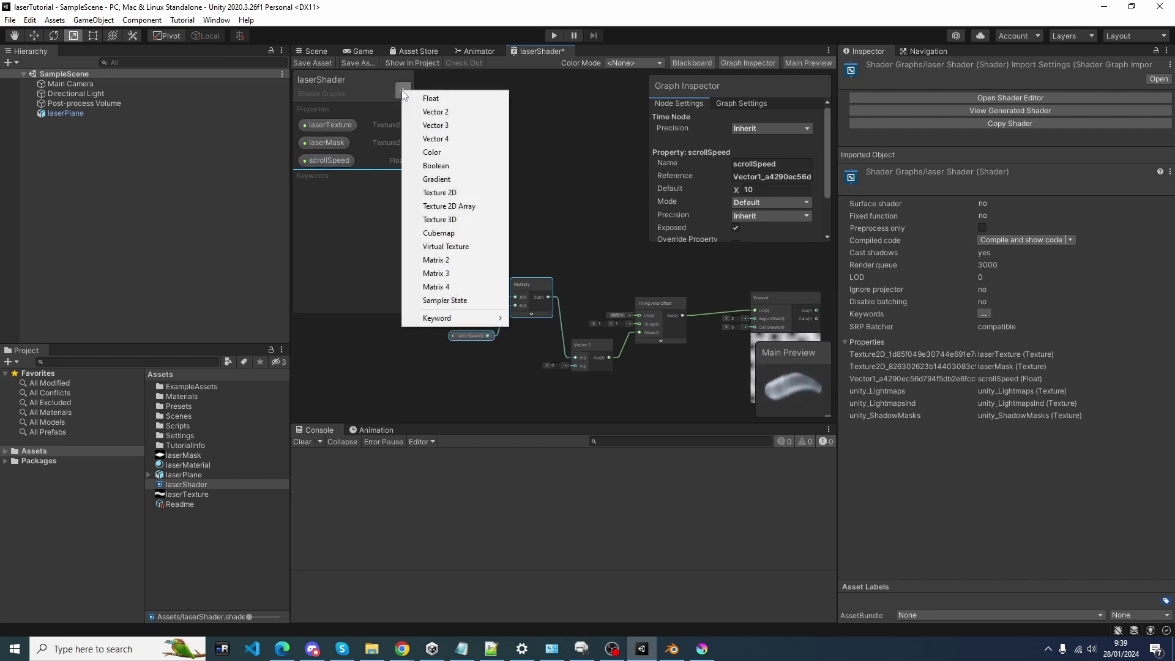
left_click(412, 97)
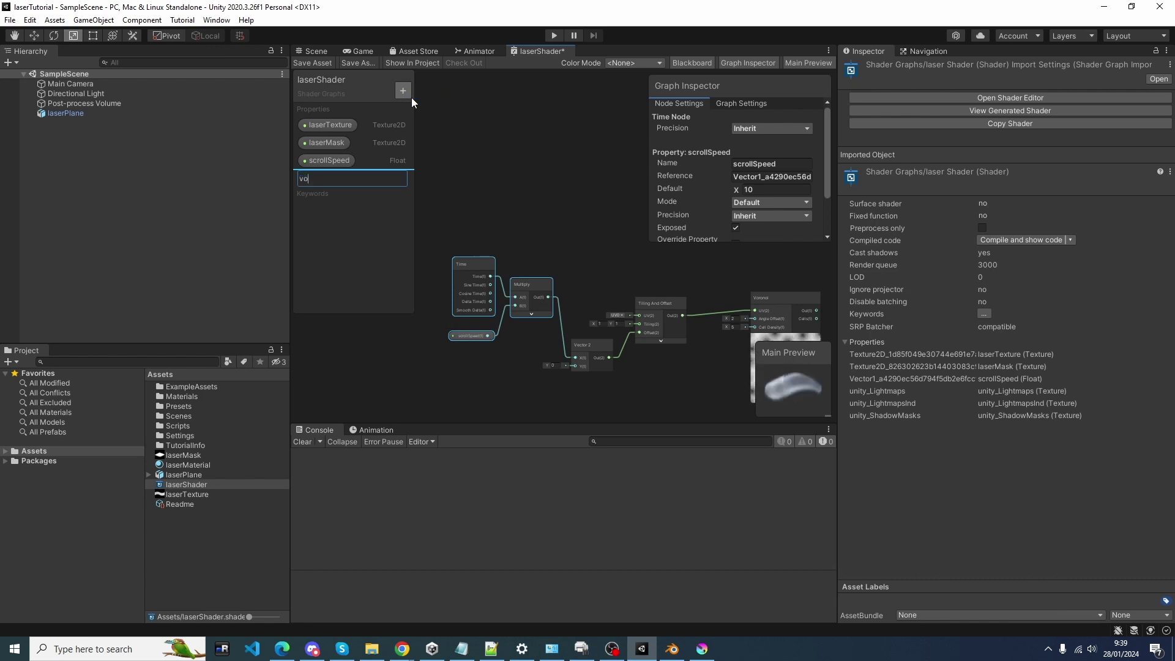
type("voronoiSpeed")
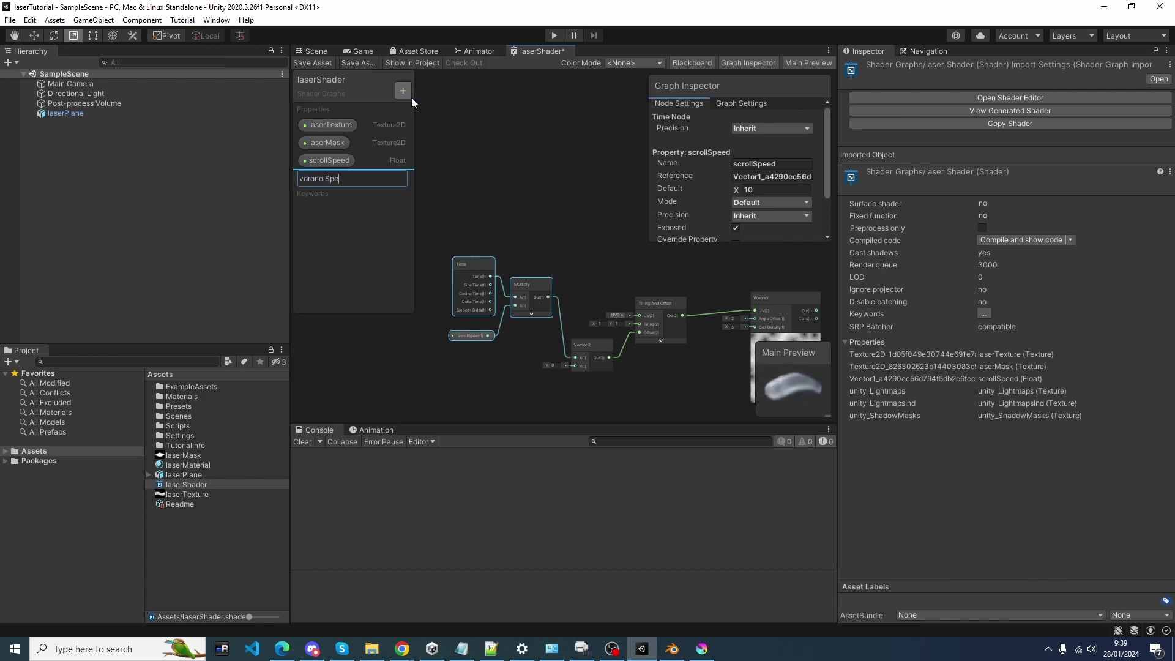
key("Return")
scroll(456, 207, "down", 1)
middle_click_drag(456, 207, 521, 176)
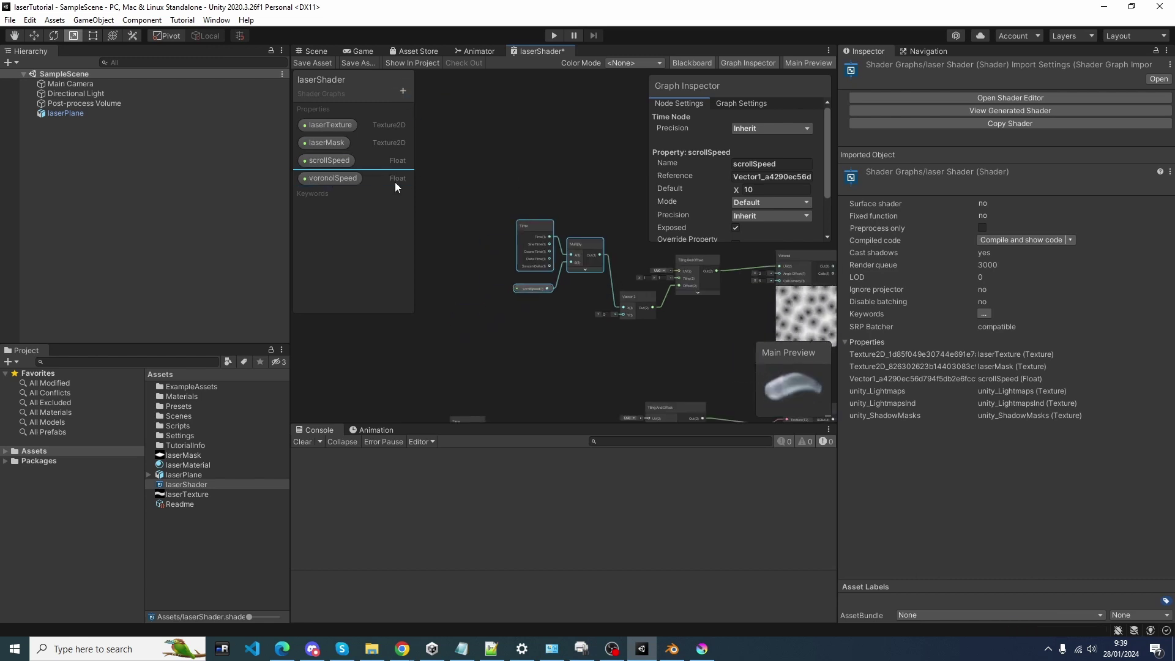
Replace the copied scrollSpeed node with a voronoiSpeed node connected to the copied Multiply's B input.
left_click_drag(313, 178, 494, 307)
left_click(524, 288)
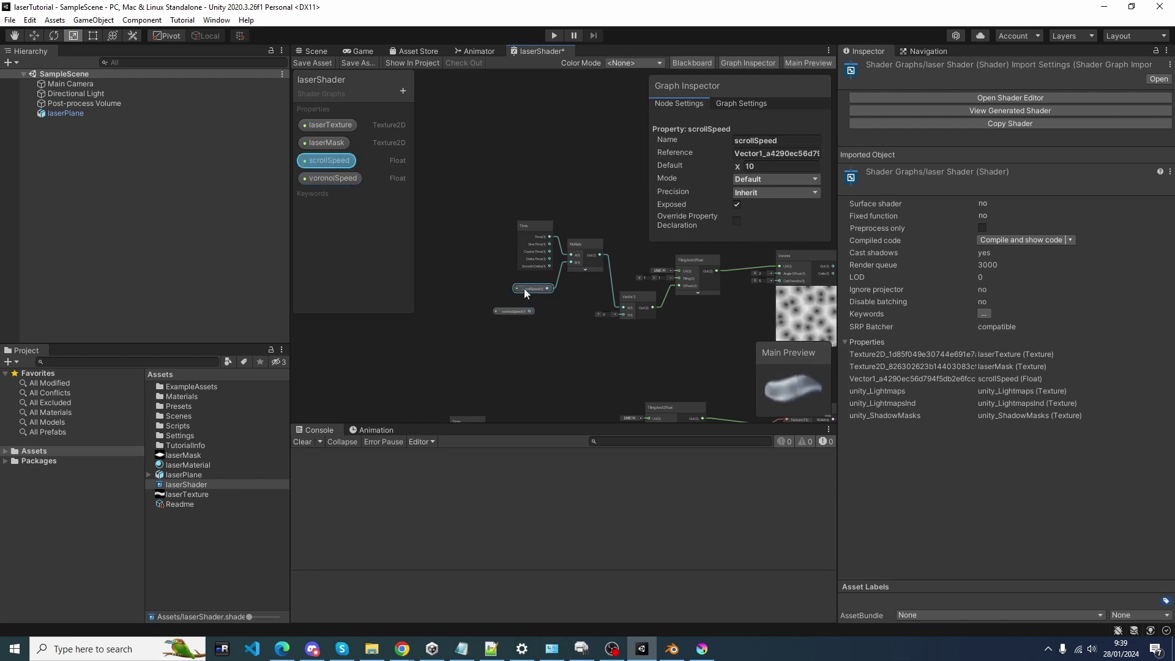
key("Delete")
left_click_drag(531, 312, 569, 262)
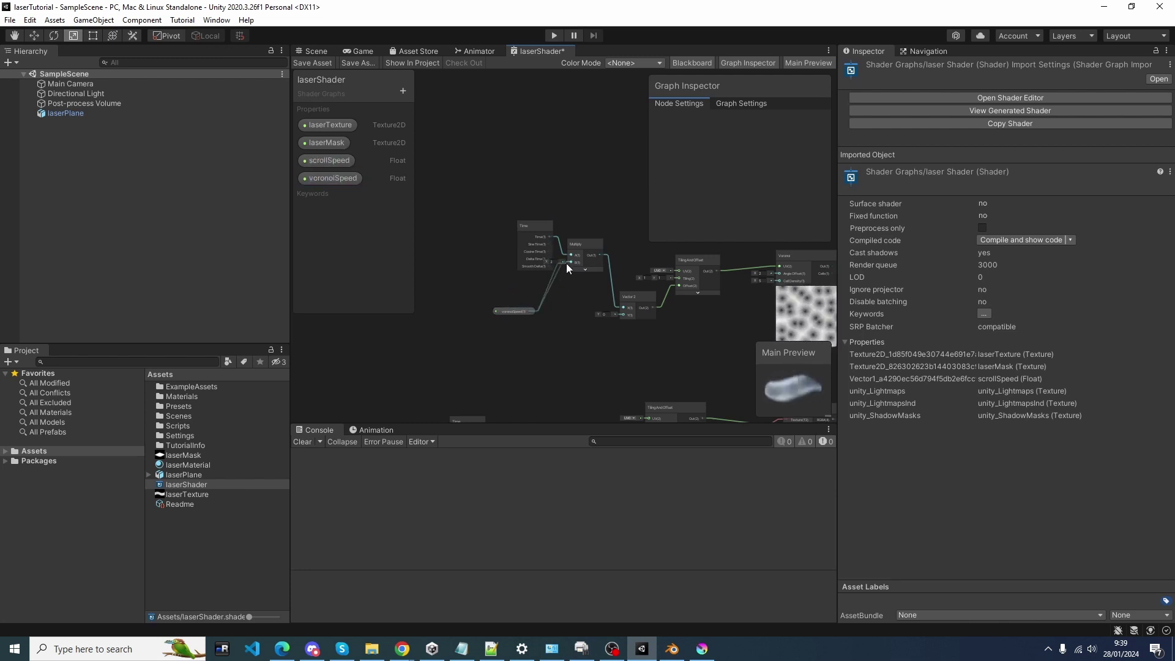
middle_click_drag(567, 282, 471, 337)
Check the default value of the voronoiSpeed property.
left_click(335, 178)
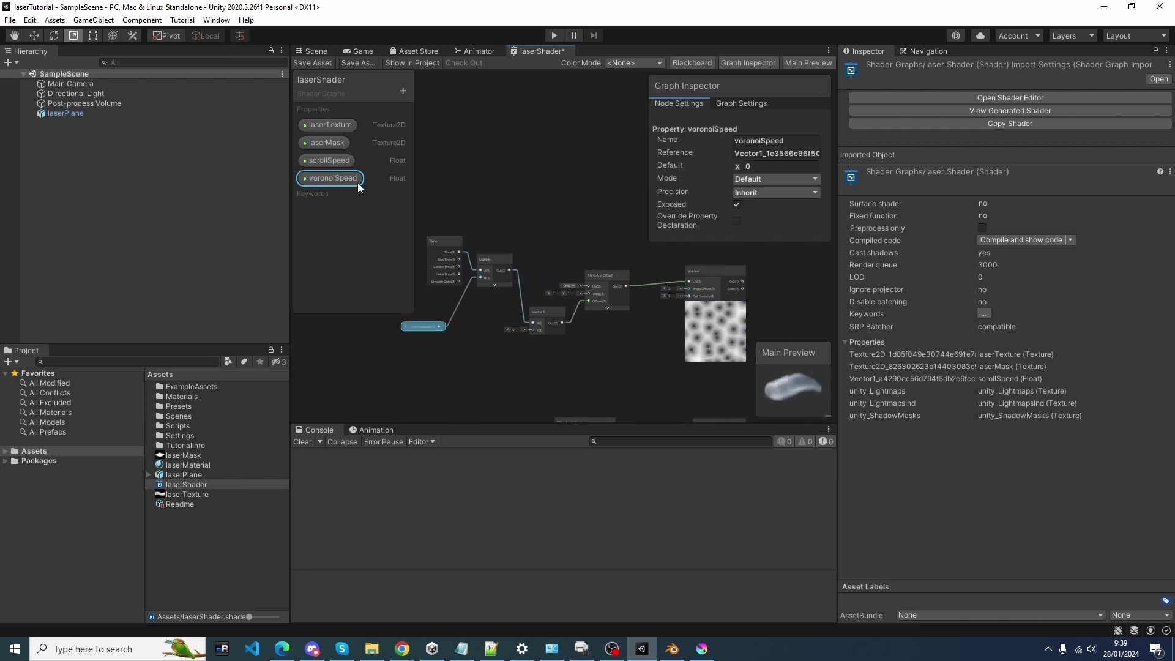
left_click(758, 166)
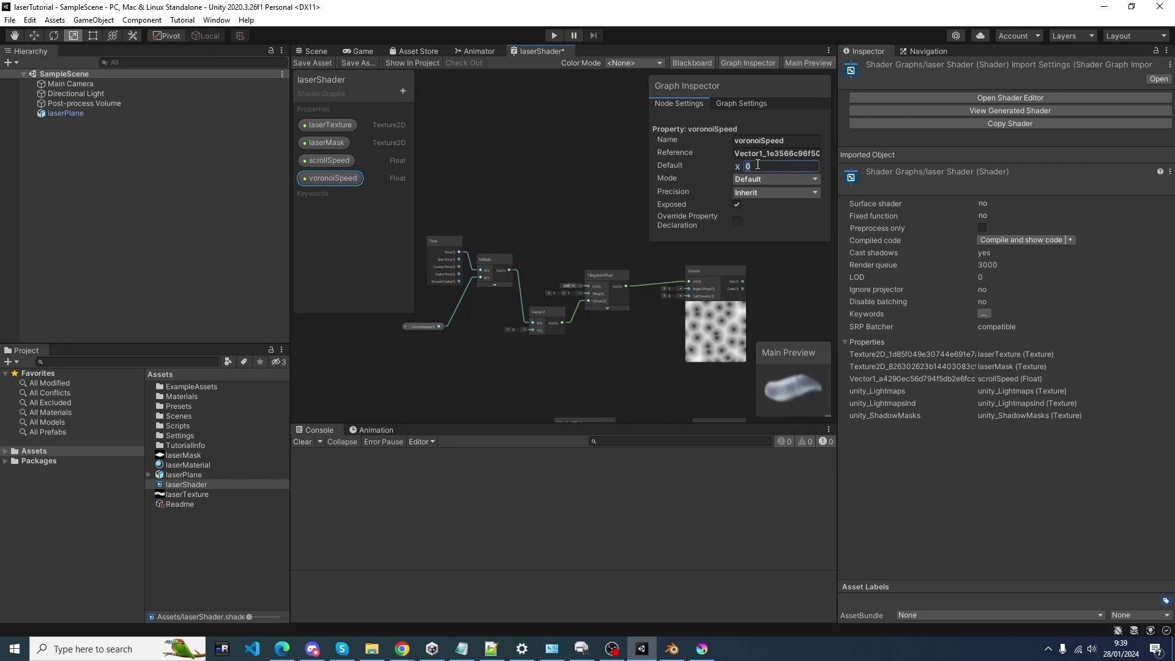
left_click(594, 214)
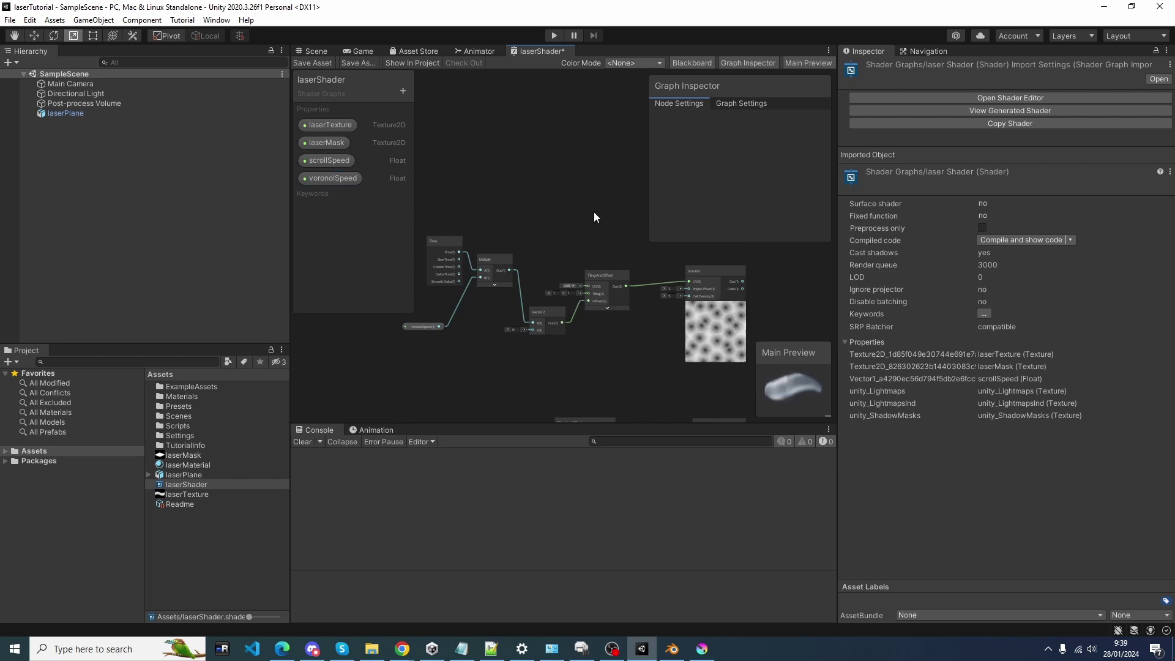
Delete the connections from the texture-and-mask Multiply node to the Fragment block's Base Color and Alpha.
middle_click_drag(593, 241, 424, 254)
scroll(592, 312, "down", 2)
middle_click_drag(593, 312, 555, 326)
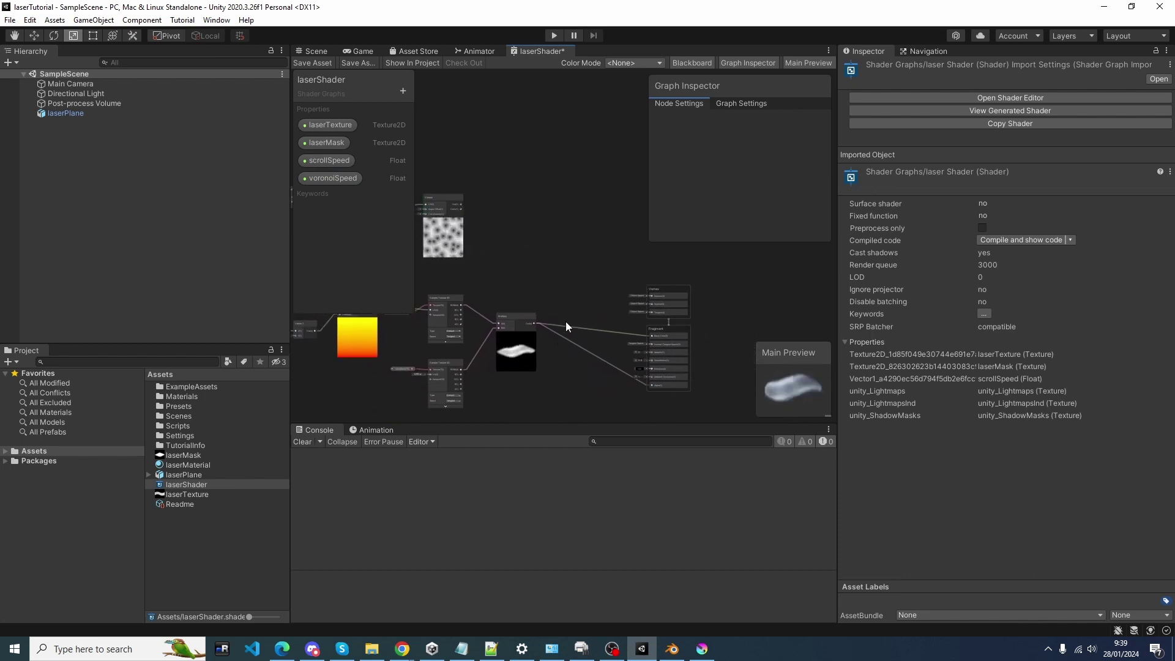
key("Delete")
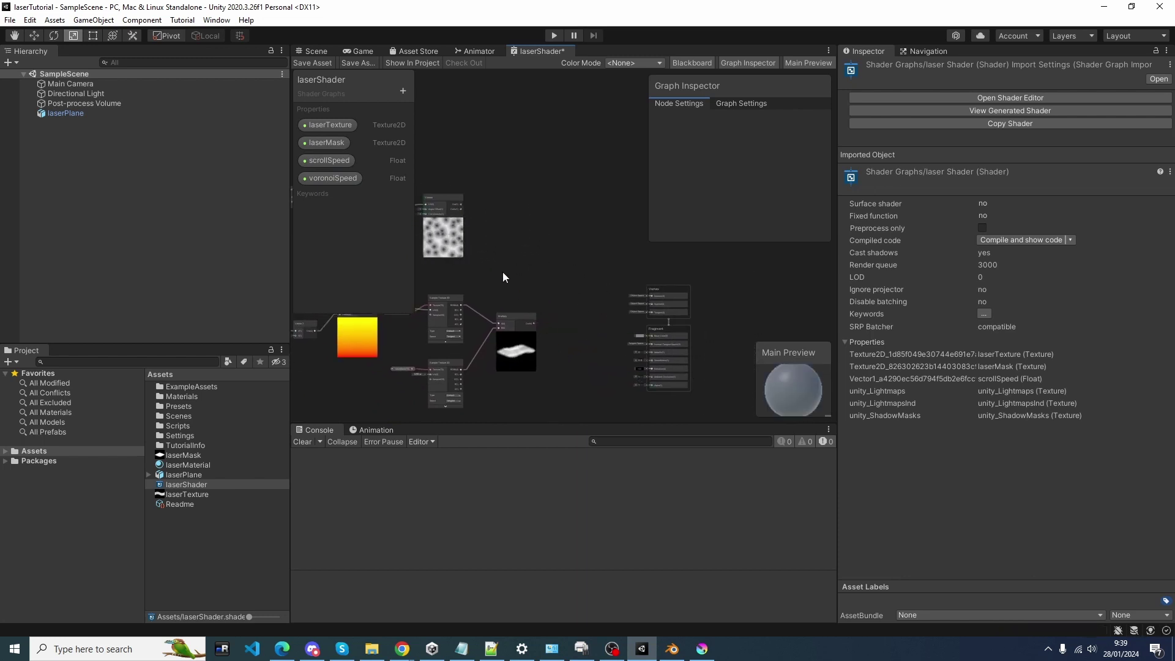
Add a Multiply node with the Voronoi output in A and the texture-and-mask Multiply output in B.
key("space")
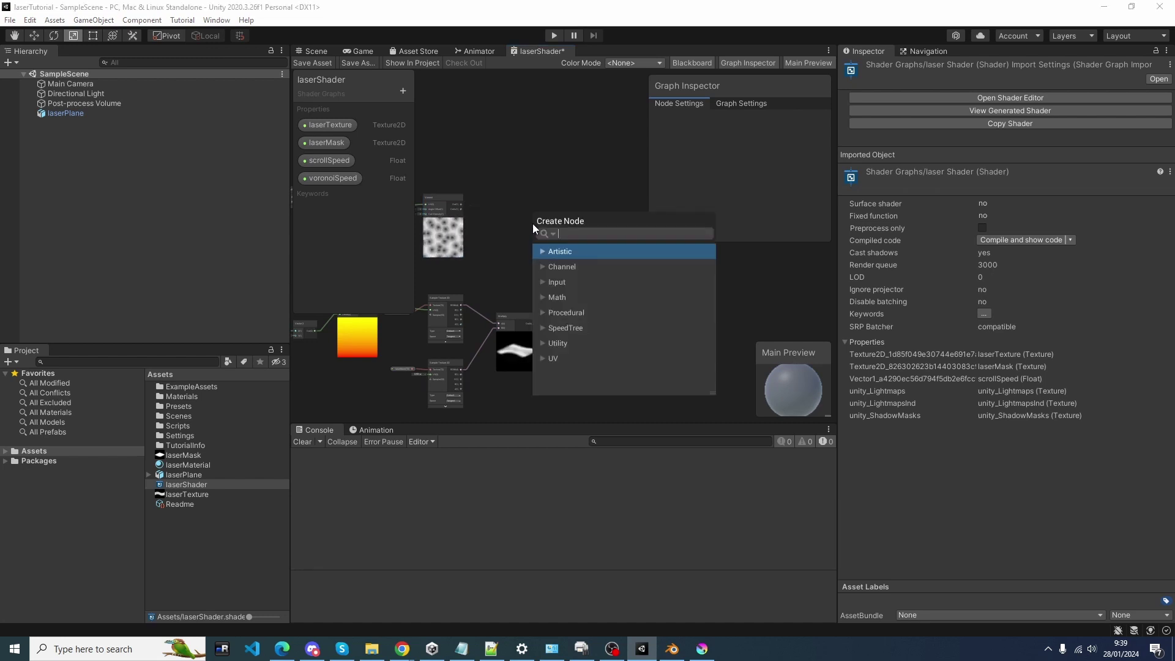
type("mult")
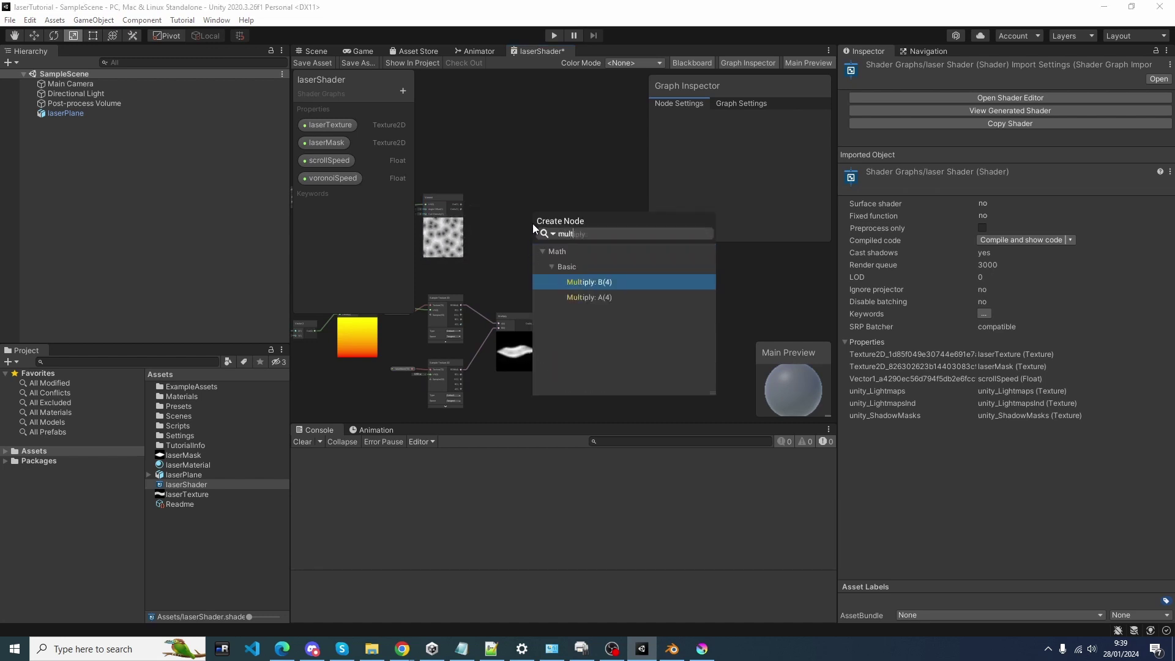
key("Down")
key("Return")
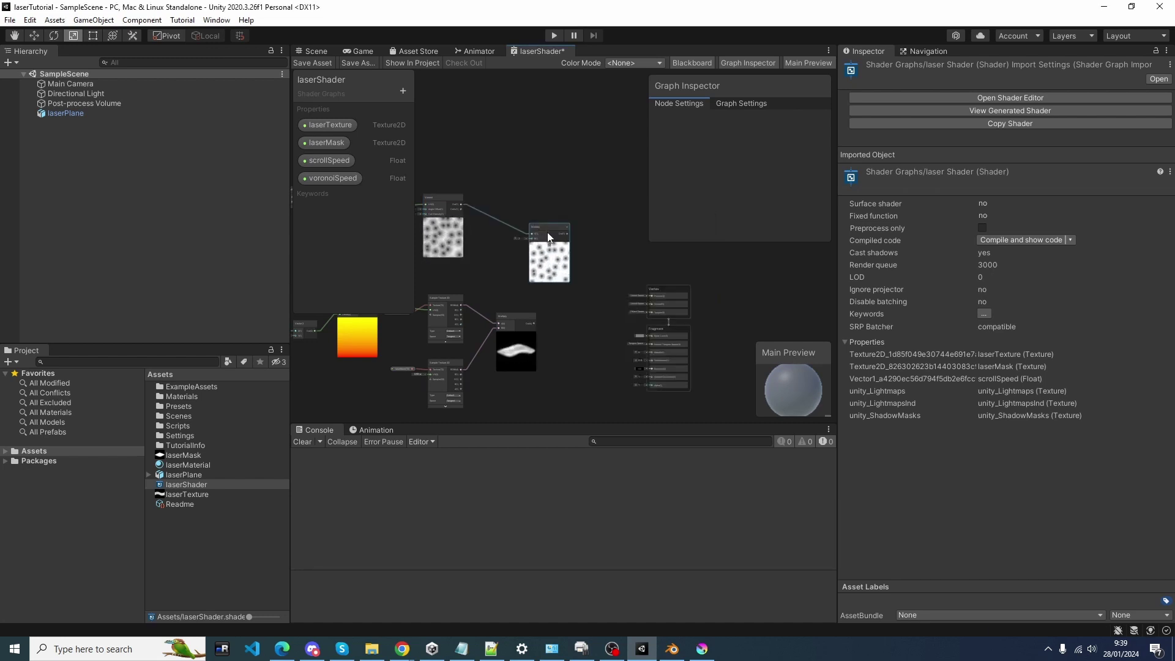
left_click_drag(547, 232, 588, 220)
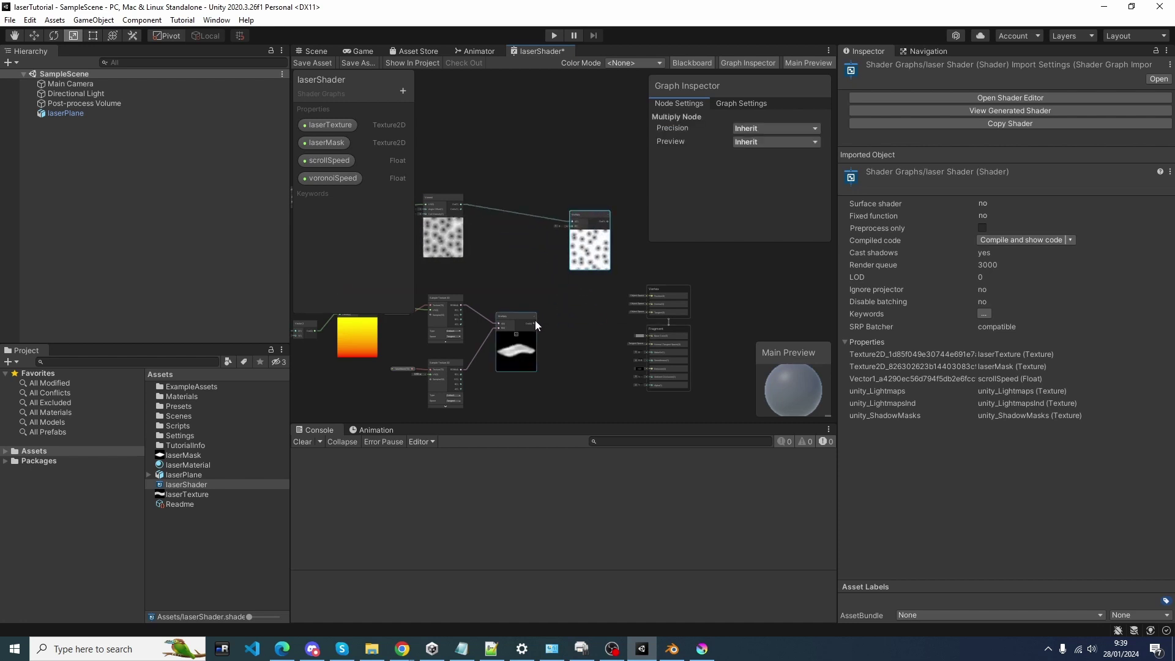
left_click_drag(535, 322, 573, 228)
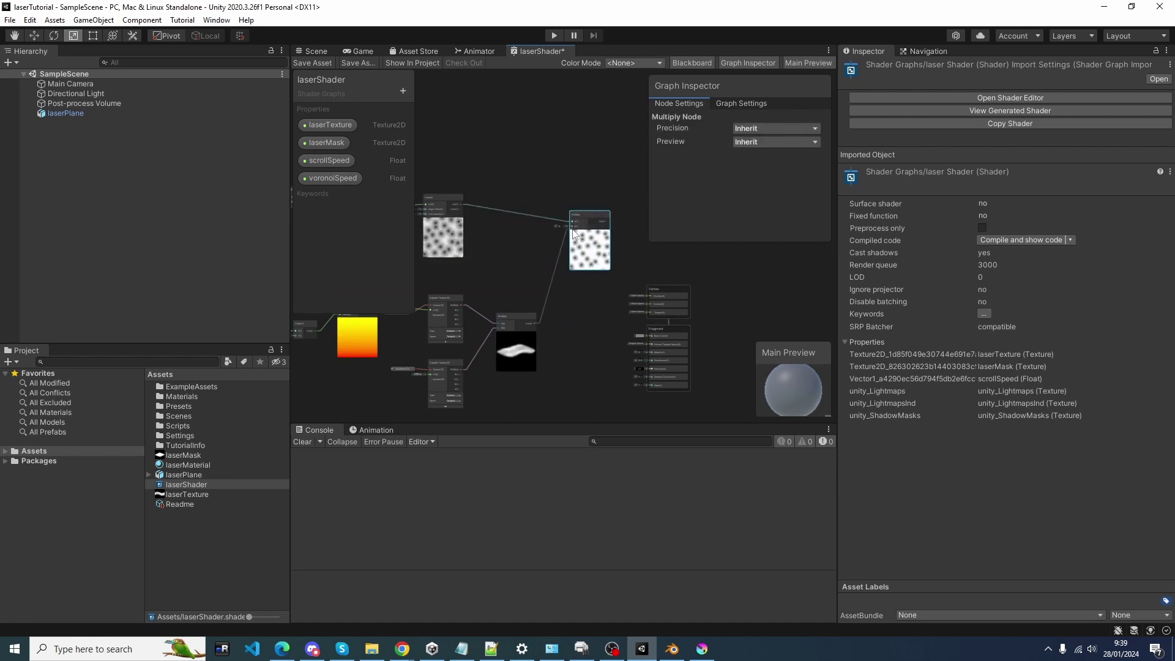
Move the Vertex and Fragment blocks away from the new Multiply node and connect its output to Base Color.
middle_click_drag(650, 310, 557, 348)
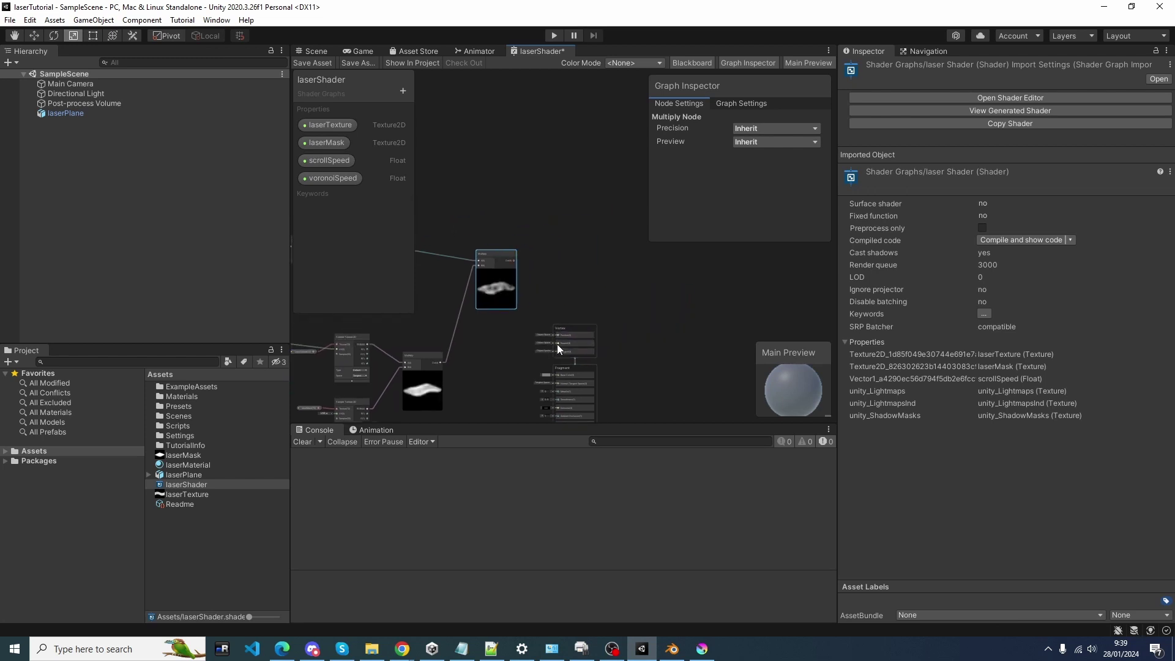
left_click_drag(545, 305, 606, 418)
left_click_drag(578, 332, 629, 273)
scroll(538, 290, "up", 3)
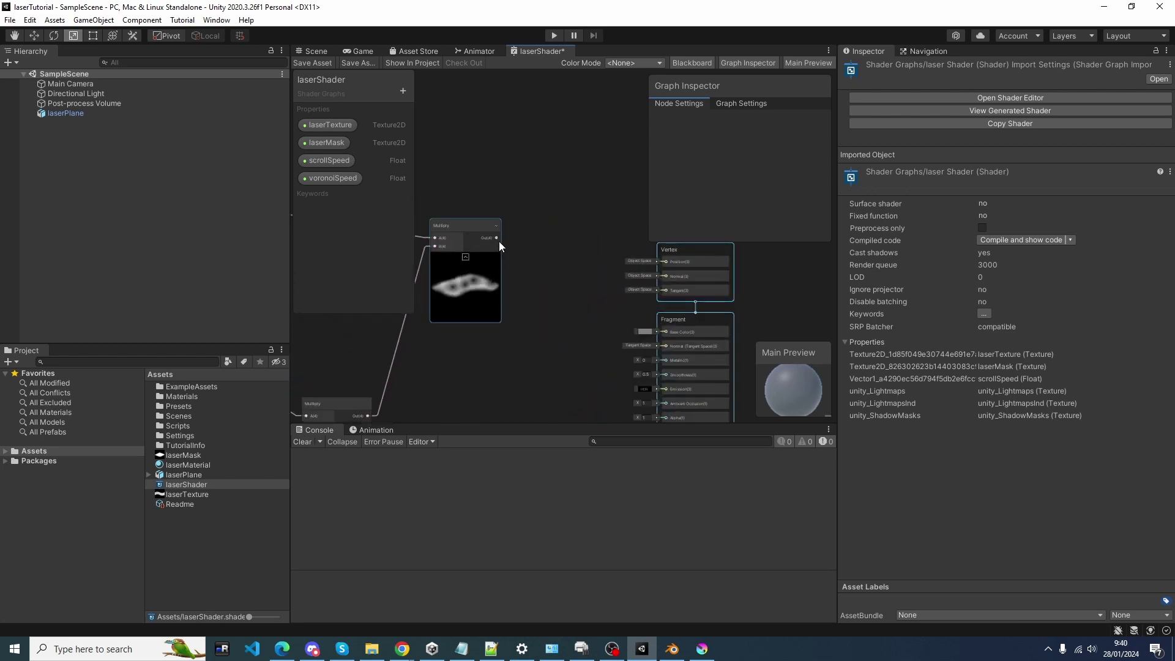
left_click_drag(498, 240, 663, 262)
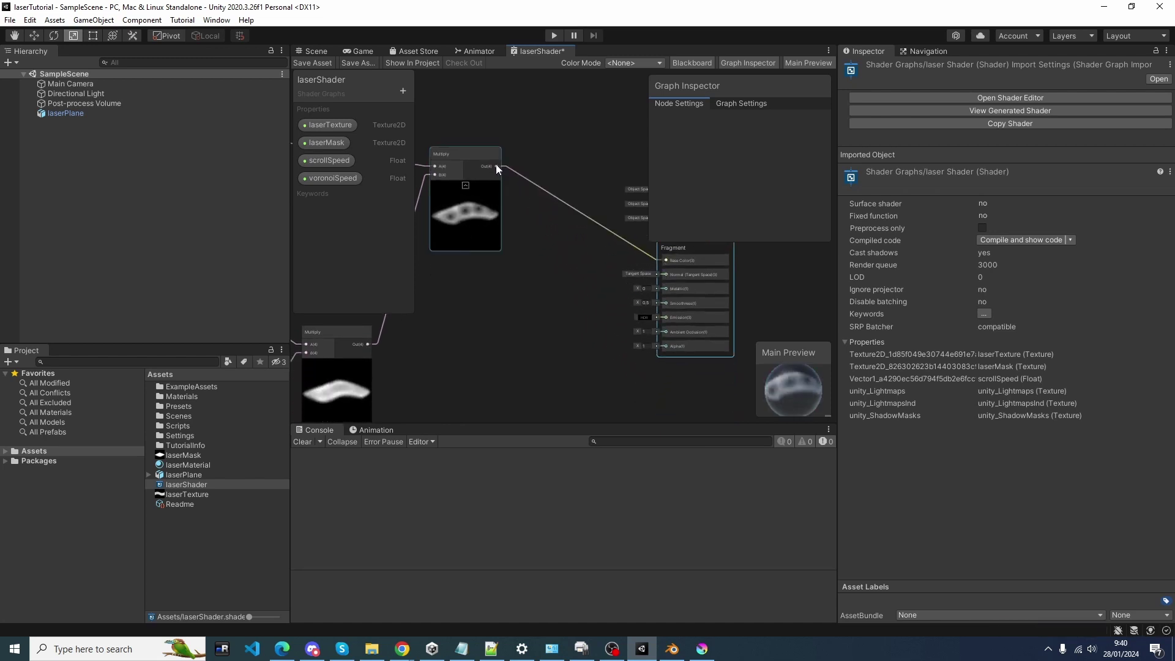
Connect the new Multiply node's output to the Fragment block's Alpha and Emission inputs and save the shader graph.
left_click_drag(496, 165, 661, 348)
left_click_drag(498, 167, 666, 318)
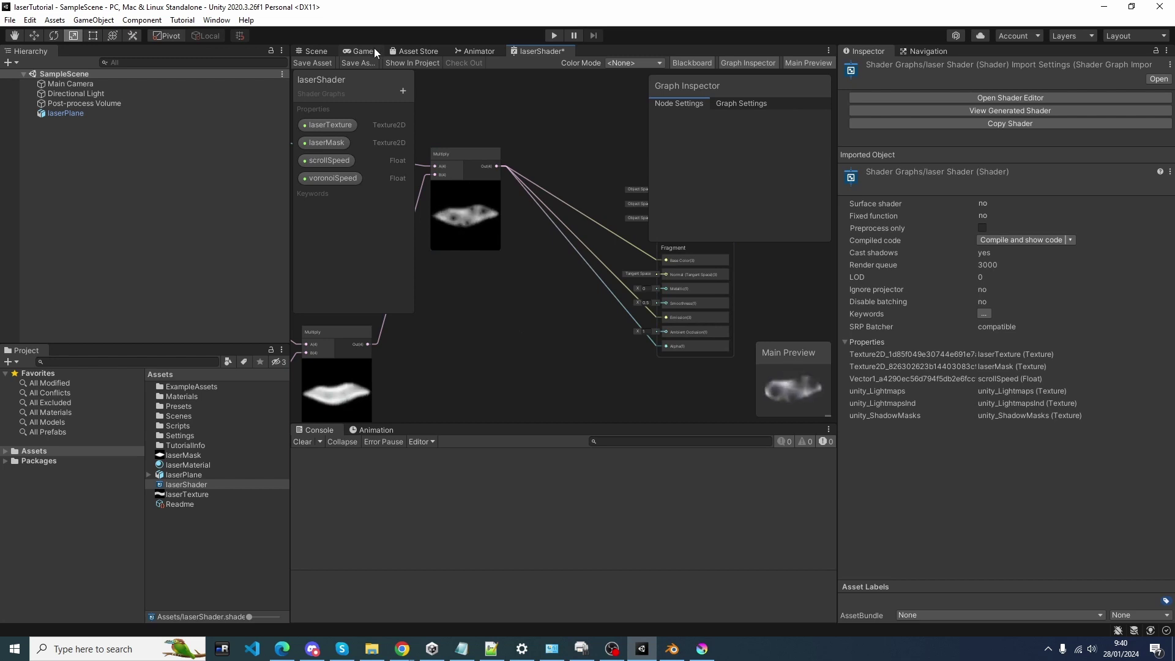
left_click(328, 64)
Check the laser plane's Voronoi effect in the Scene and Game views.
left_click(317, 51)
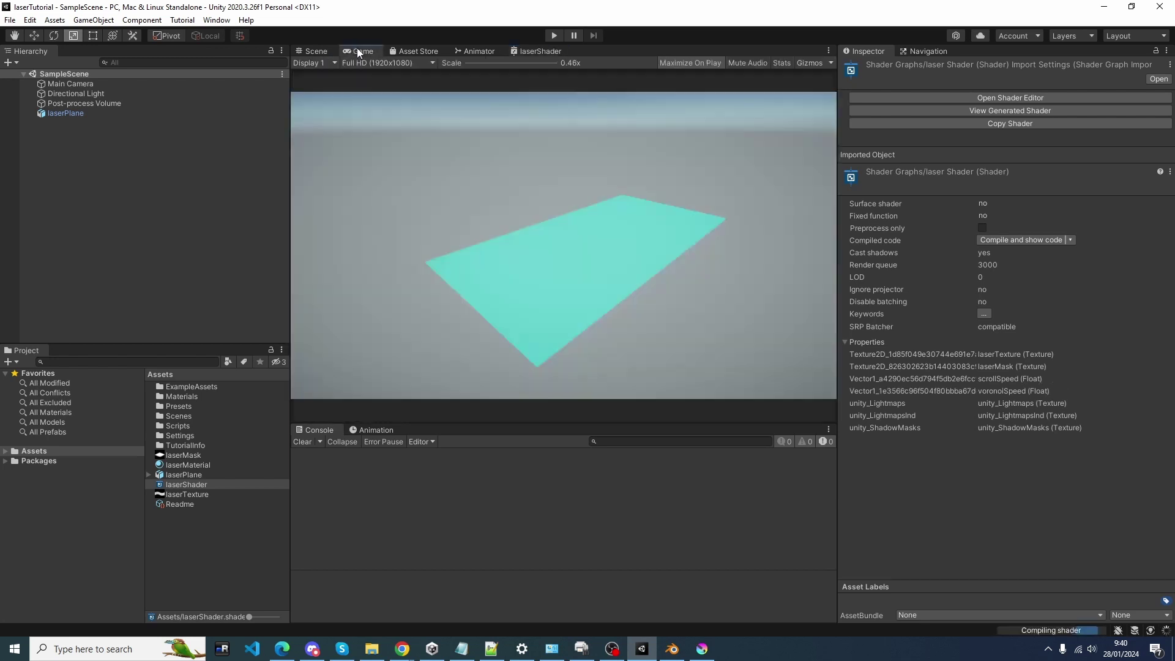
left_click(359, 50)
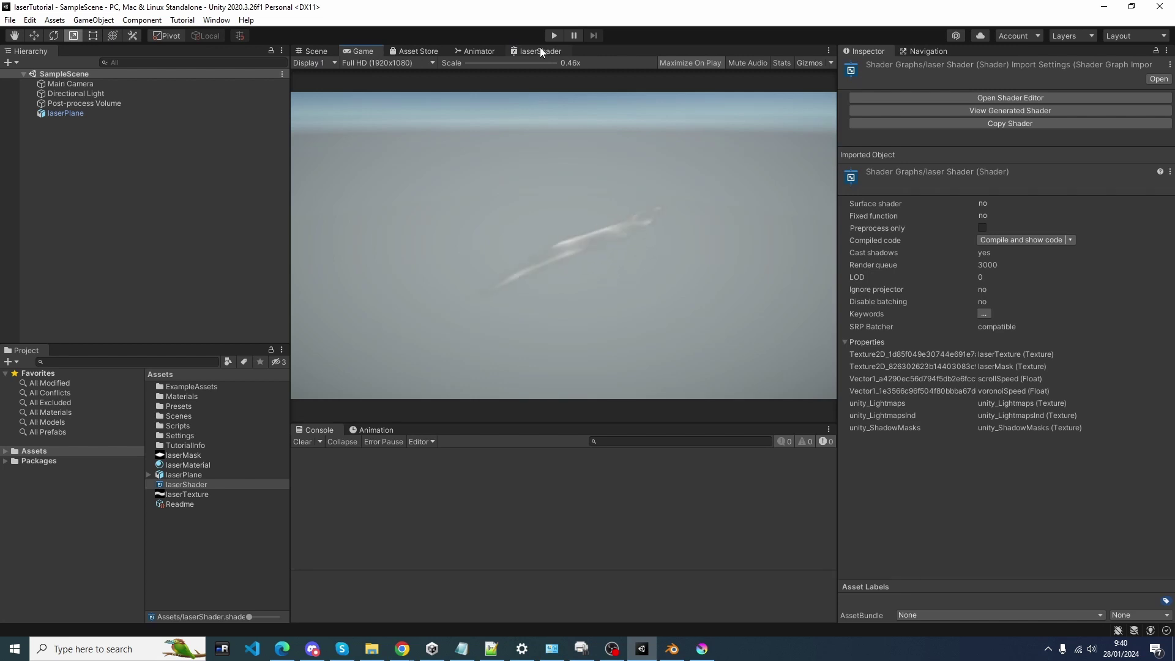
left_click(313, 51)
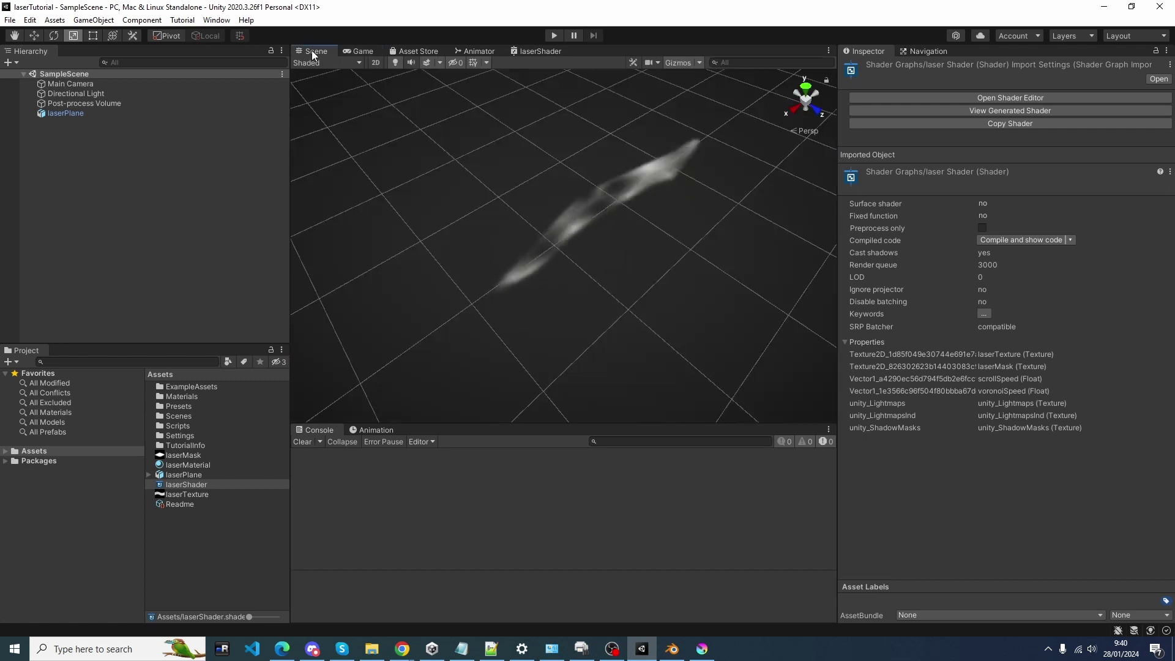
Add a Float property named voronoiDensity to the laserShader graph.
left_click(517, 50)
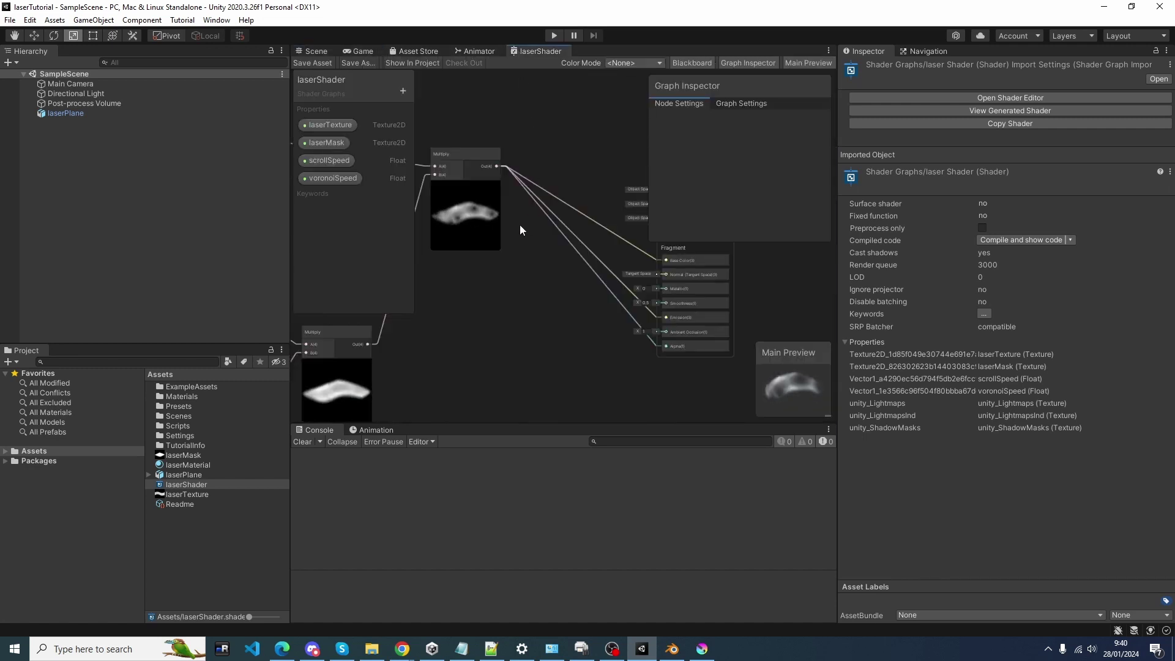
middle_click_drag(500, 268, 645, 326)
scroll(642, 328, "up", 3)
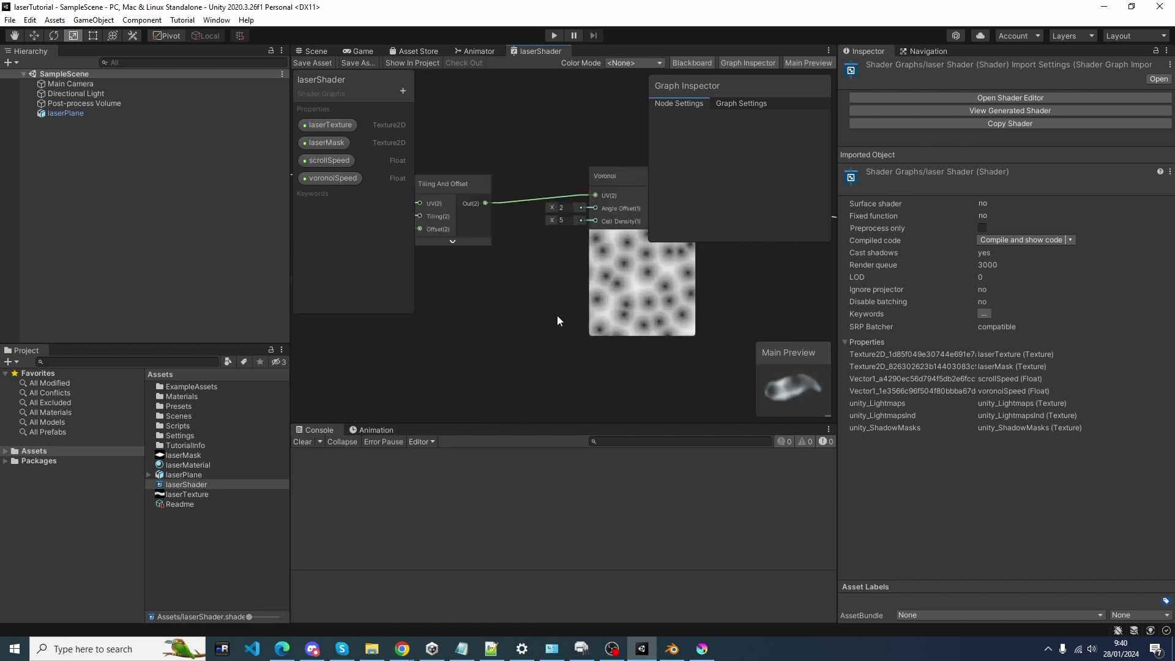
middle_click_drag(539, 278, 625, 340)
scroll(511, 349, "down", 2)
scroll(545, 302, "up", 3)
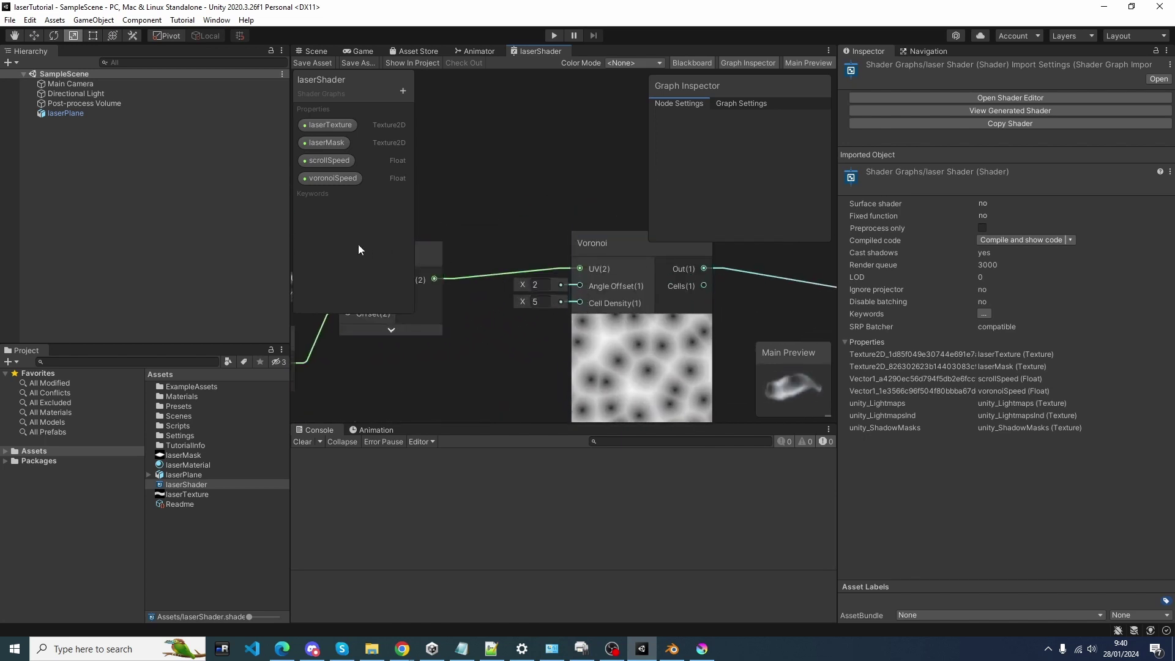
left_click(402, 91)
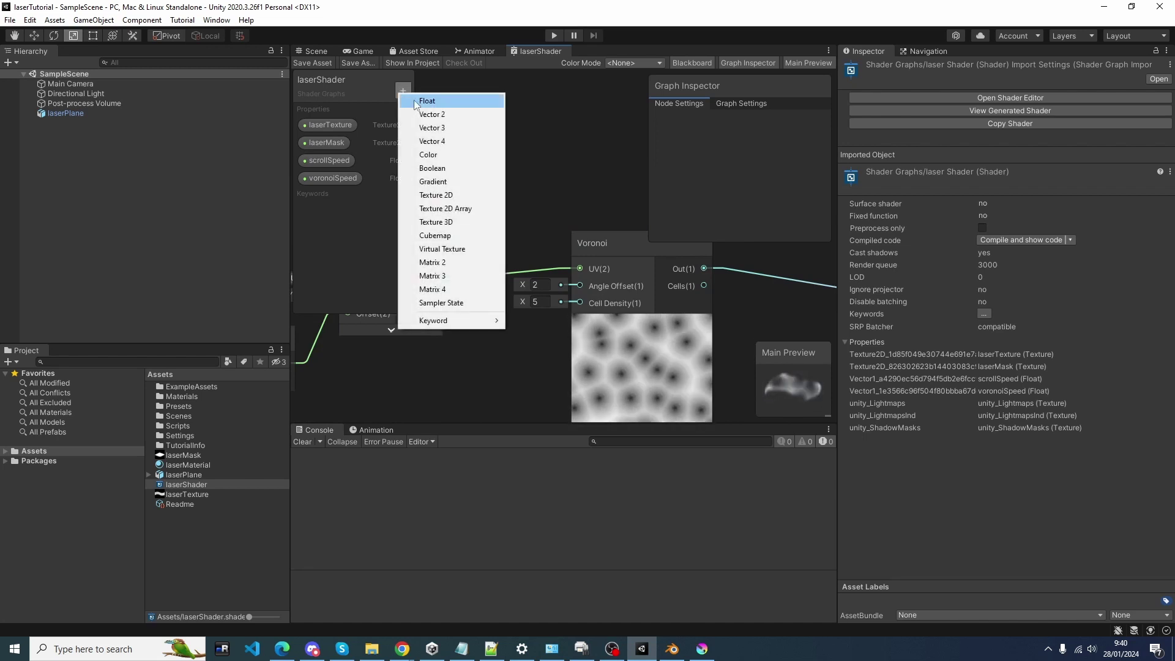
left_click(427, 101)
type("voro")
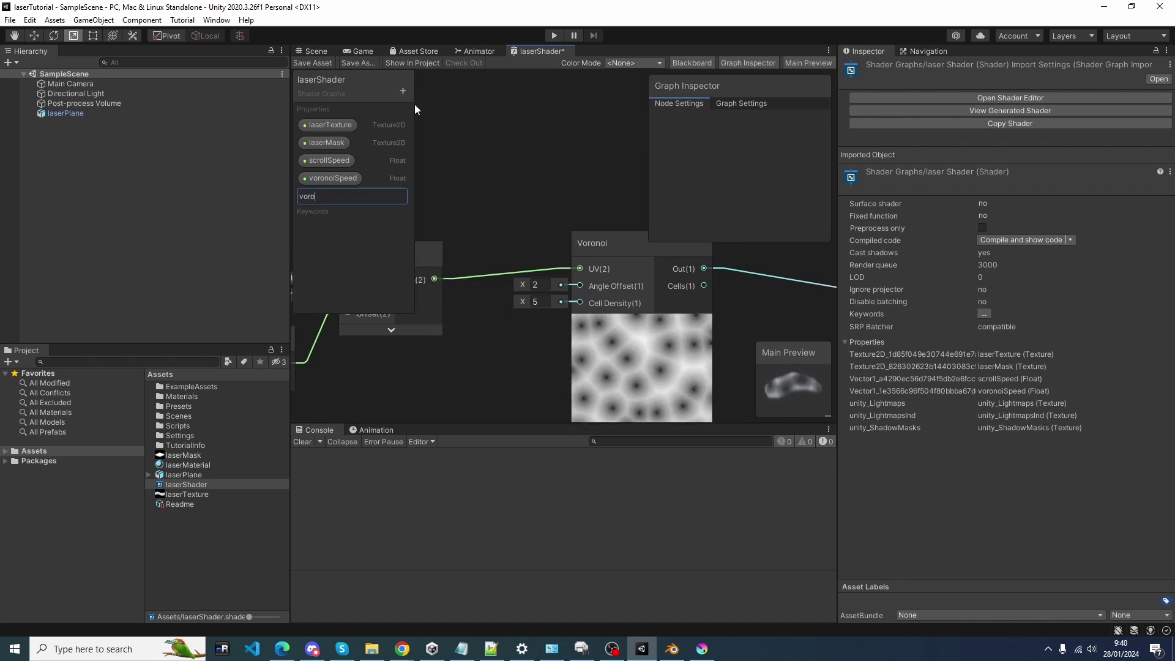
type("noiDe")
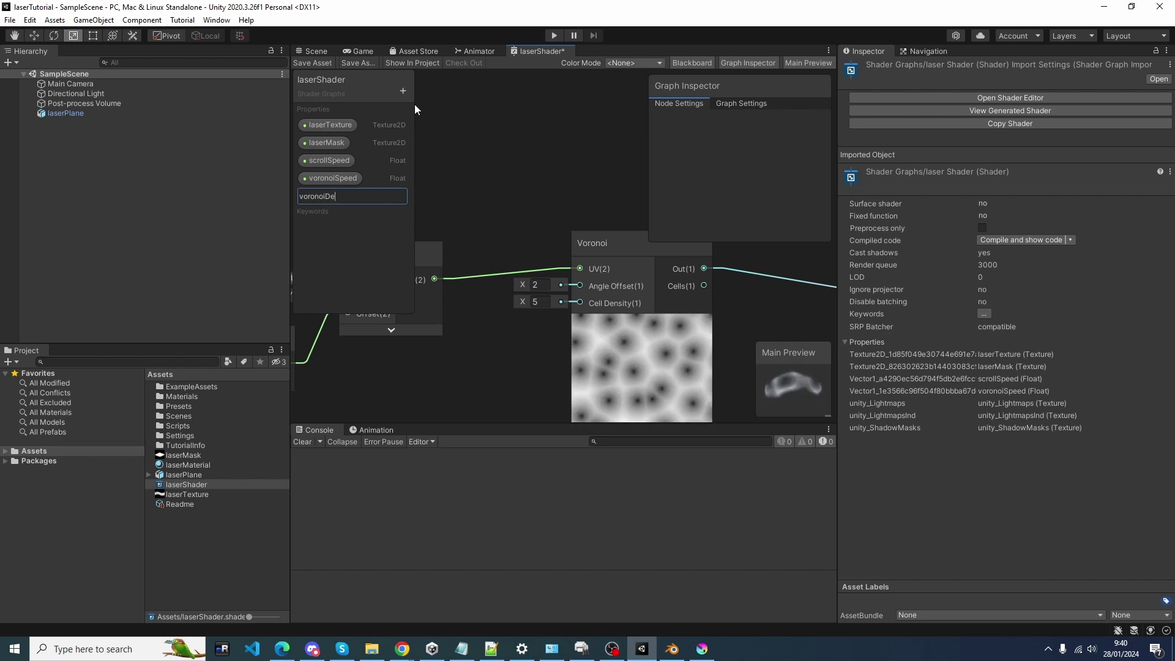
type("nsity")
key("Return")
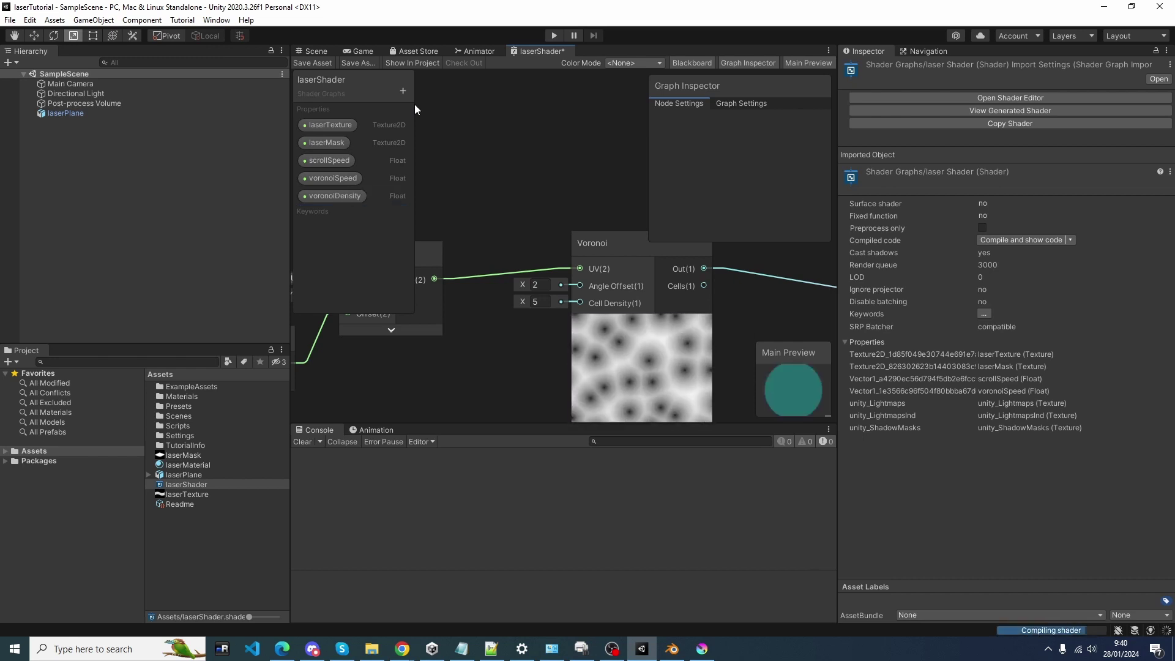
Place a voronoiDensity node in the graph, connect it to the Voronoi node's Cell Density and position it below and left of that node.
left_click_drag(348, 199, 461, 362)
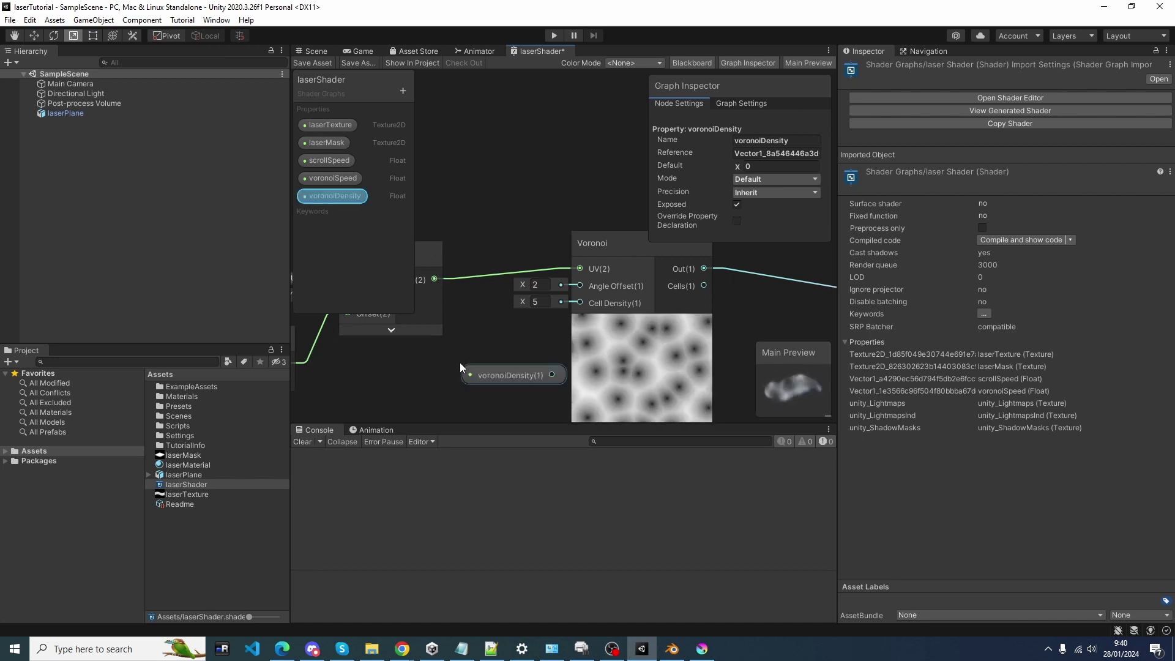
left_click_drag(552, 374, 580, 302)
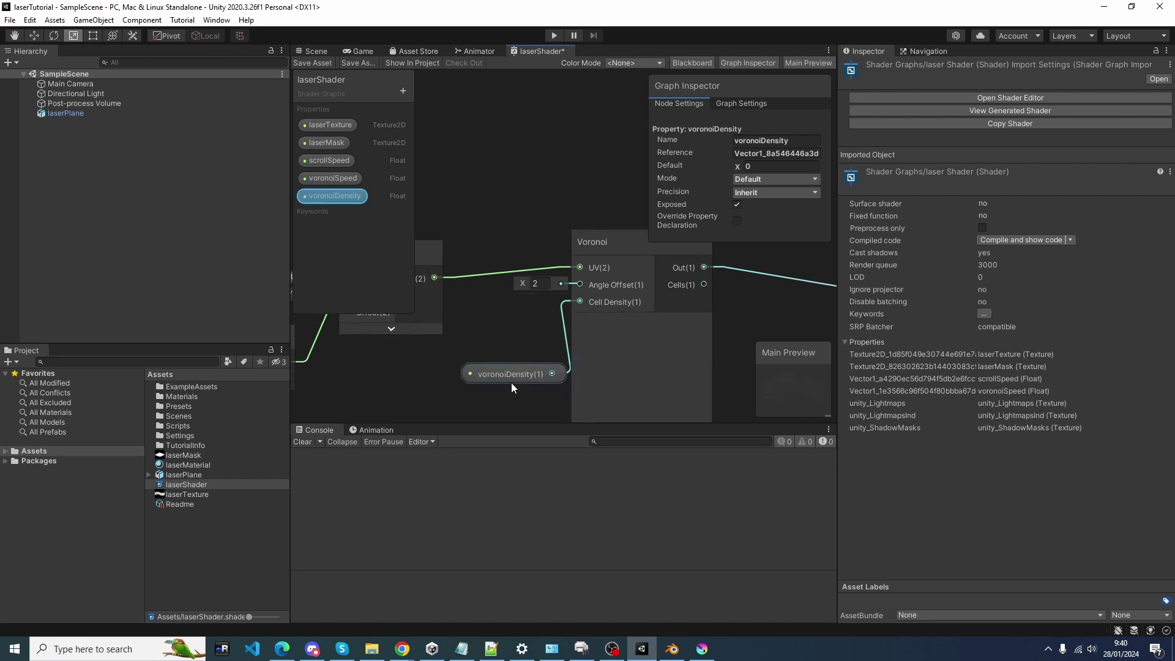
left_click_drag(511, 384, 444, 336)
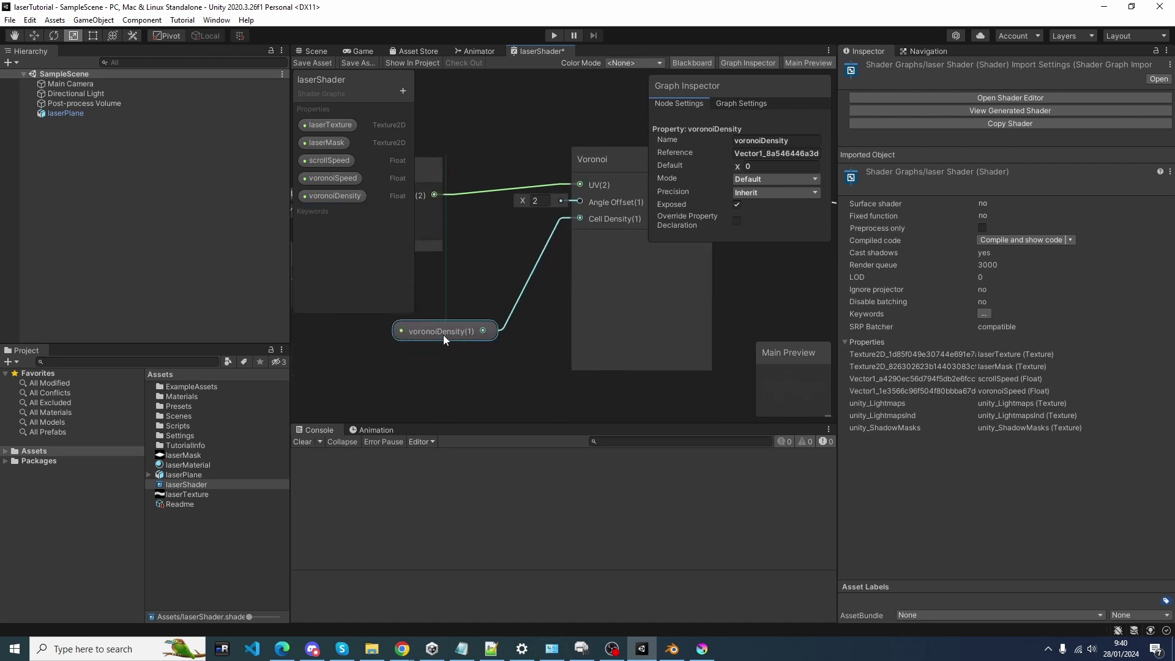
Set voronoiDensity's default value to 5 and move its node up beside the Voronoi inputs.
left_click(328, 196)
type("5")
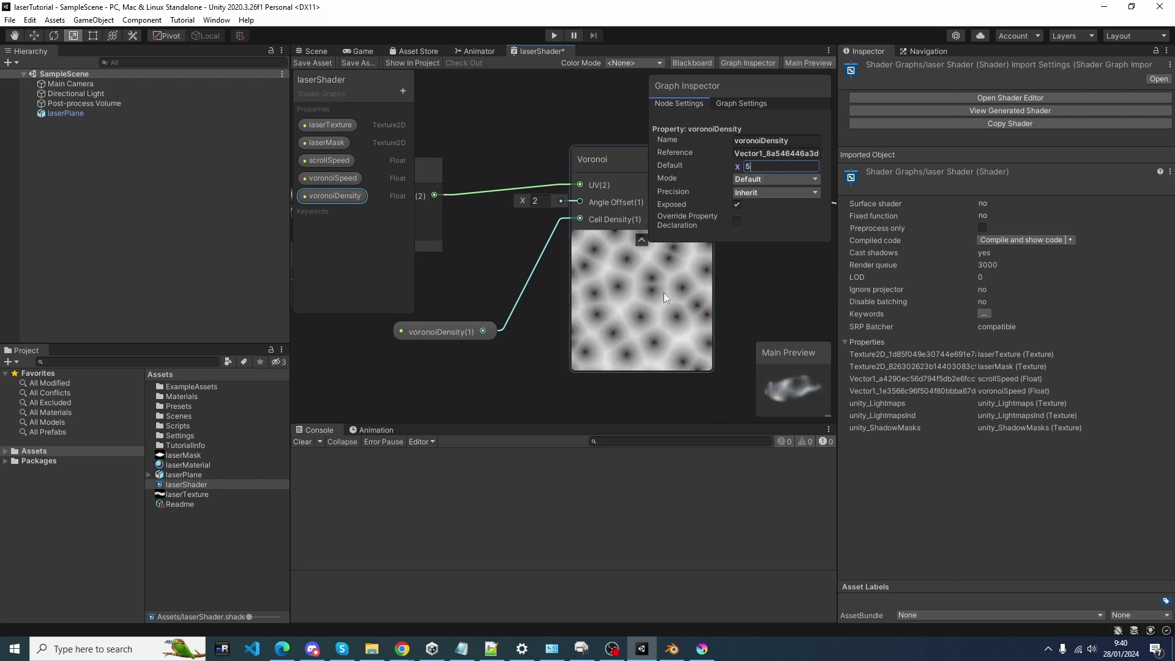
left_click(507, 397)
scroll(507, 402, "down", 3)
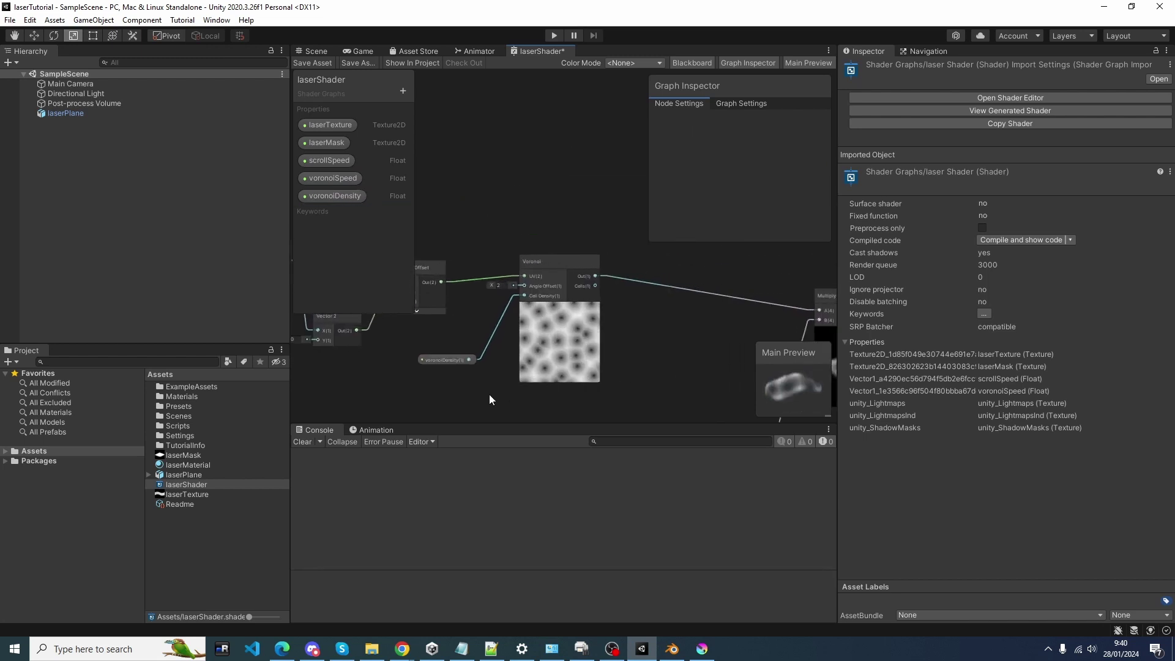
left_click_drag(442, 357, 434, 331)
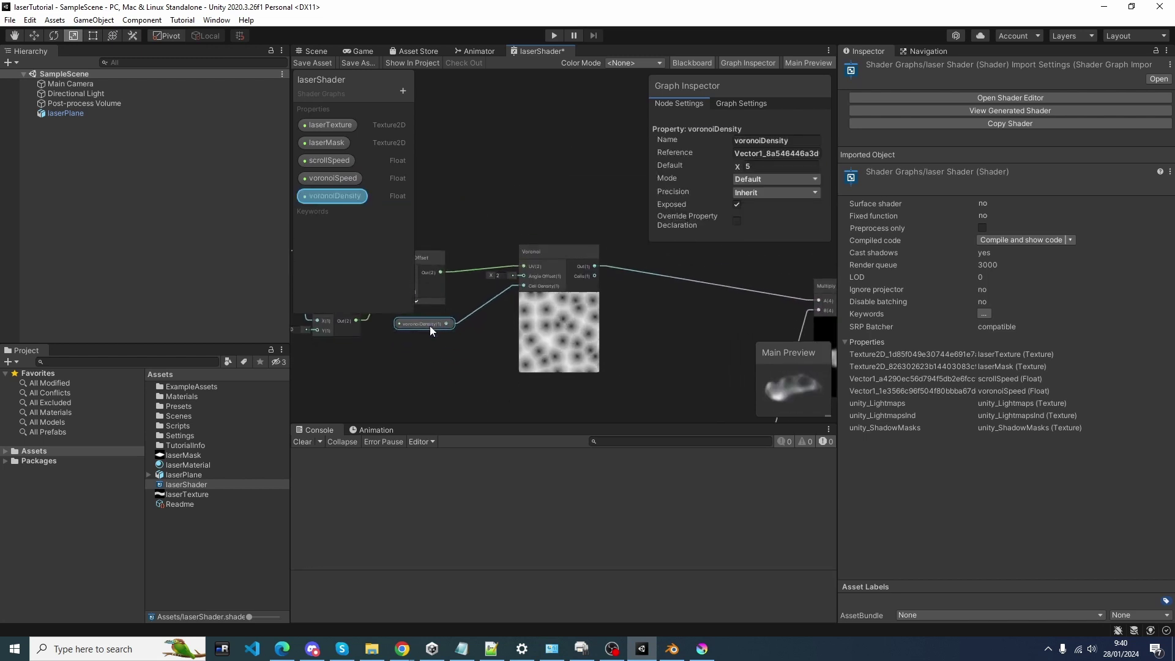
left_click(490, 355)
Move the Vertex and Fragment blocks farther from the last Multiply node to make room for more nodes.
scroll(461, 323, "down", 5)
scroll(460, 323, "down", 3)
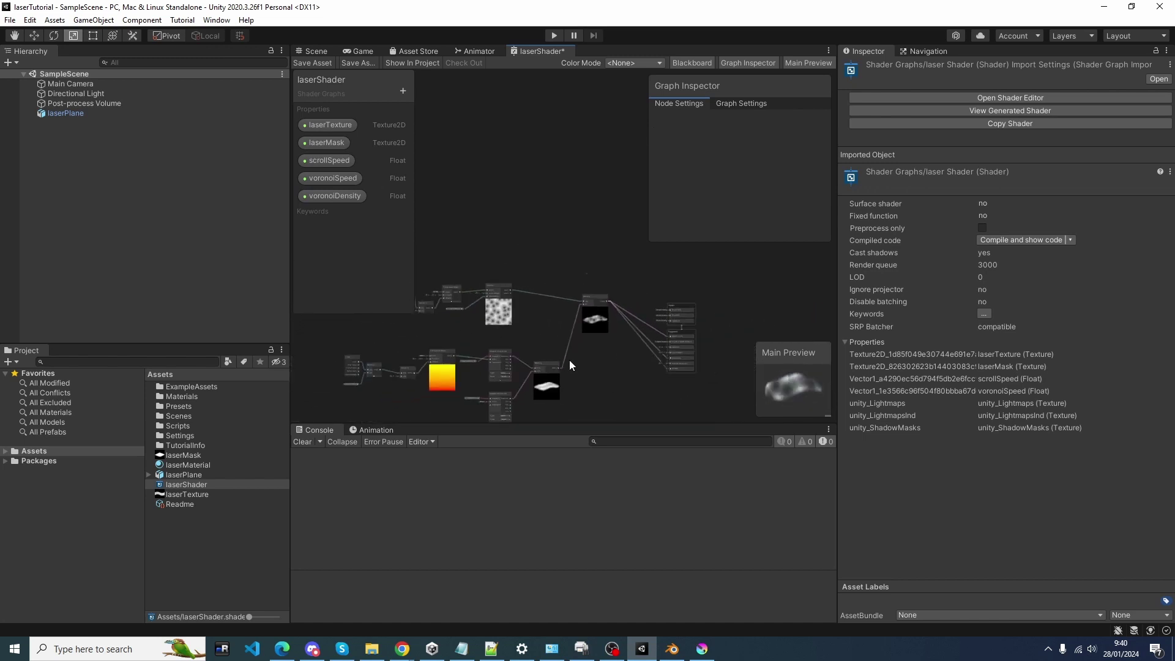
middle_click_drag(573, 359, 514, 363)
scroll(563, 342, "up", 5)
scroll(563, 343, "down", 3)
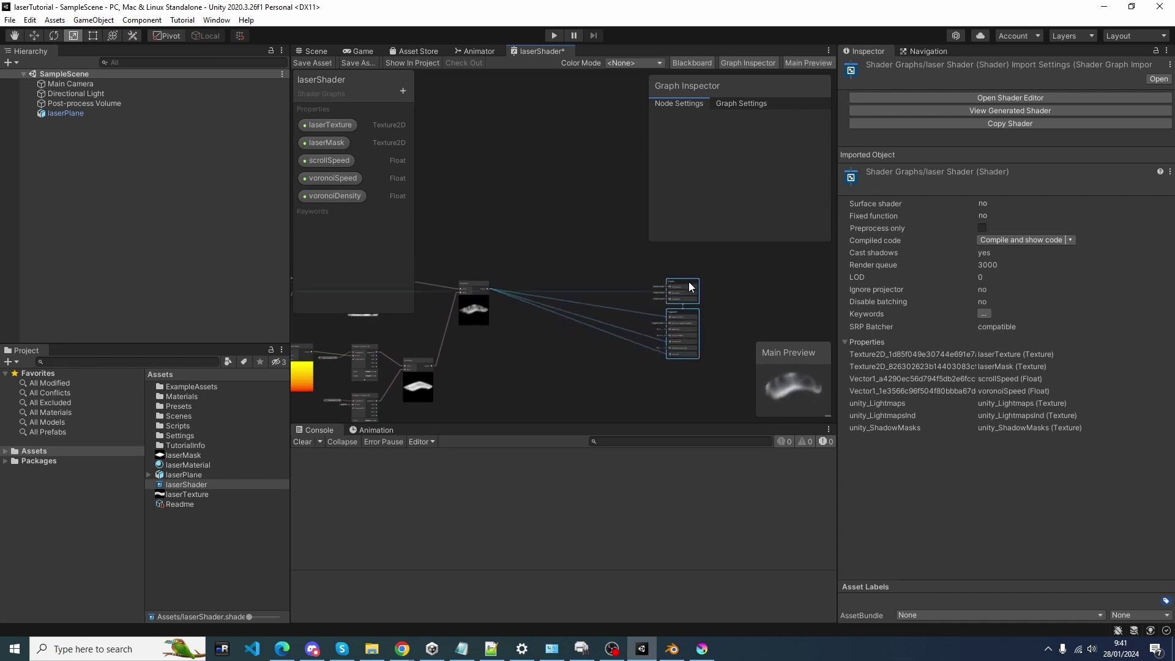
Add a Color property named Color and place its node above the last Multiply node.
scroll(519, 349, "up", 3)
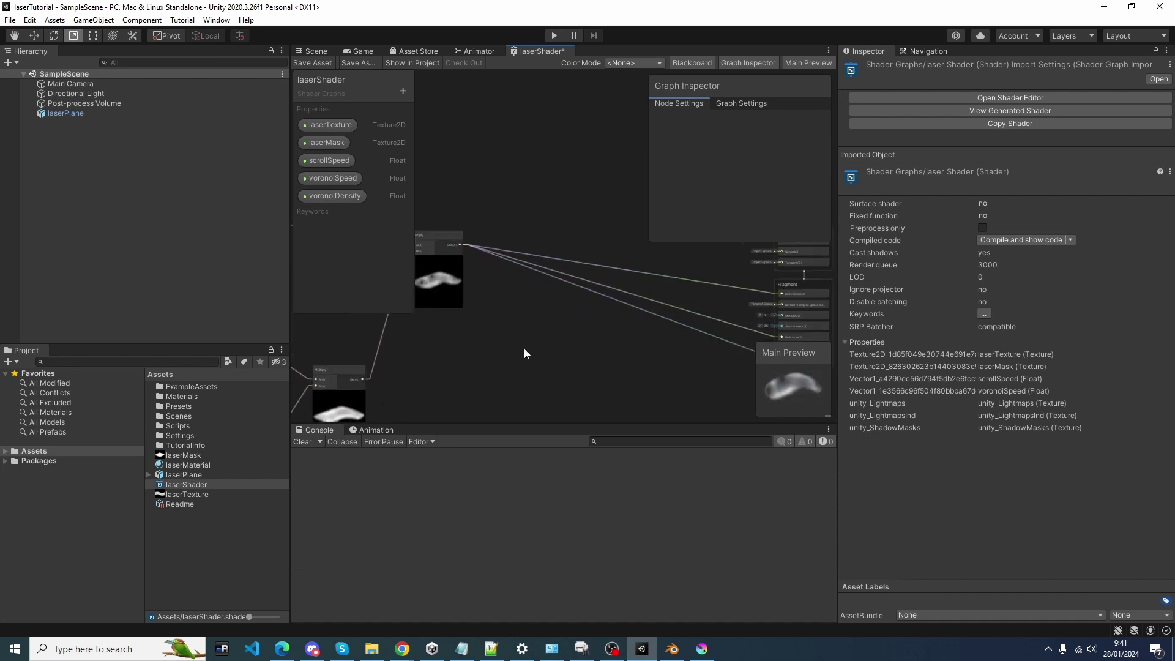
left_click(403, 91)
left_click(432, 154)
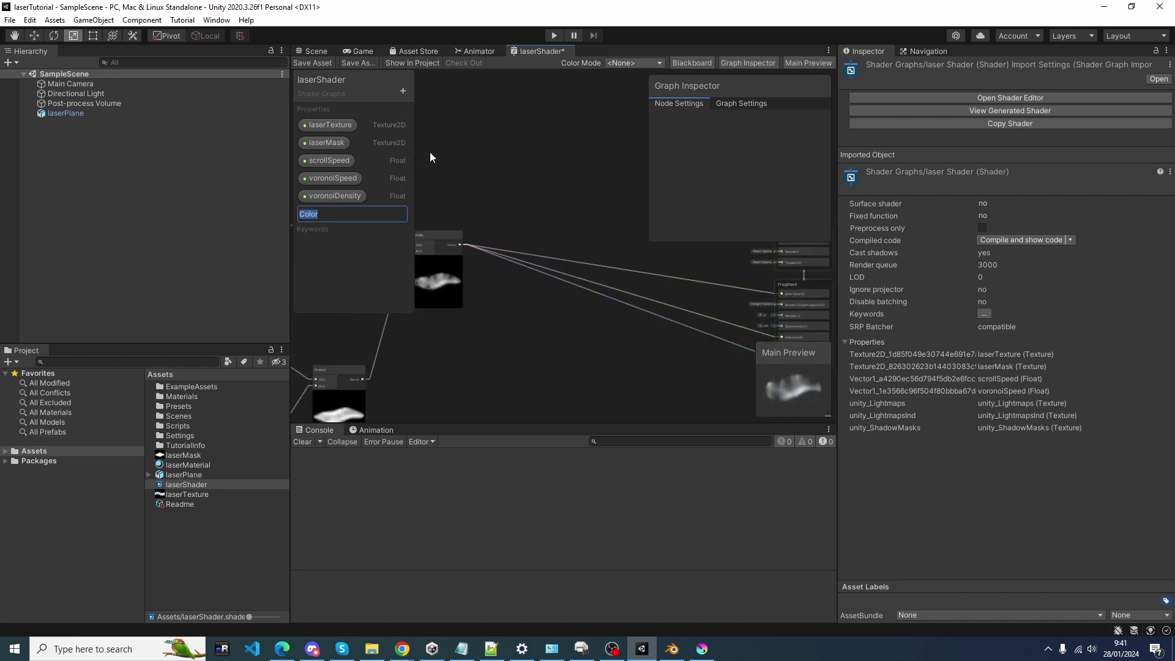
key("Return")
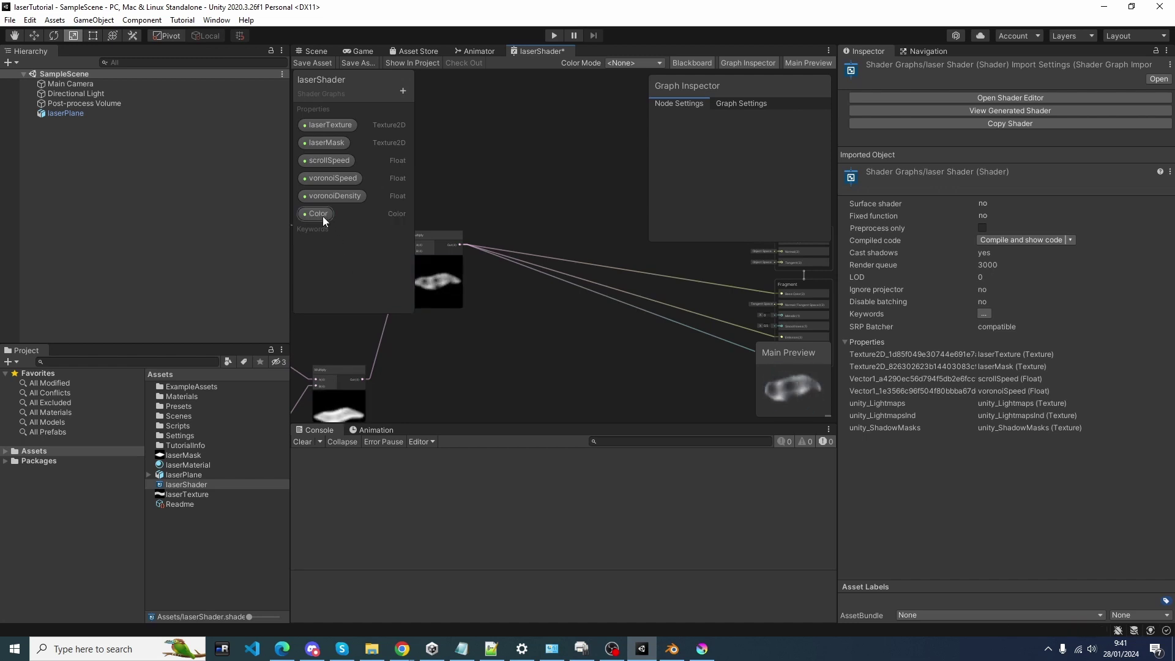
middle_click_drag(549, 332, 614, 393)
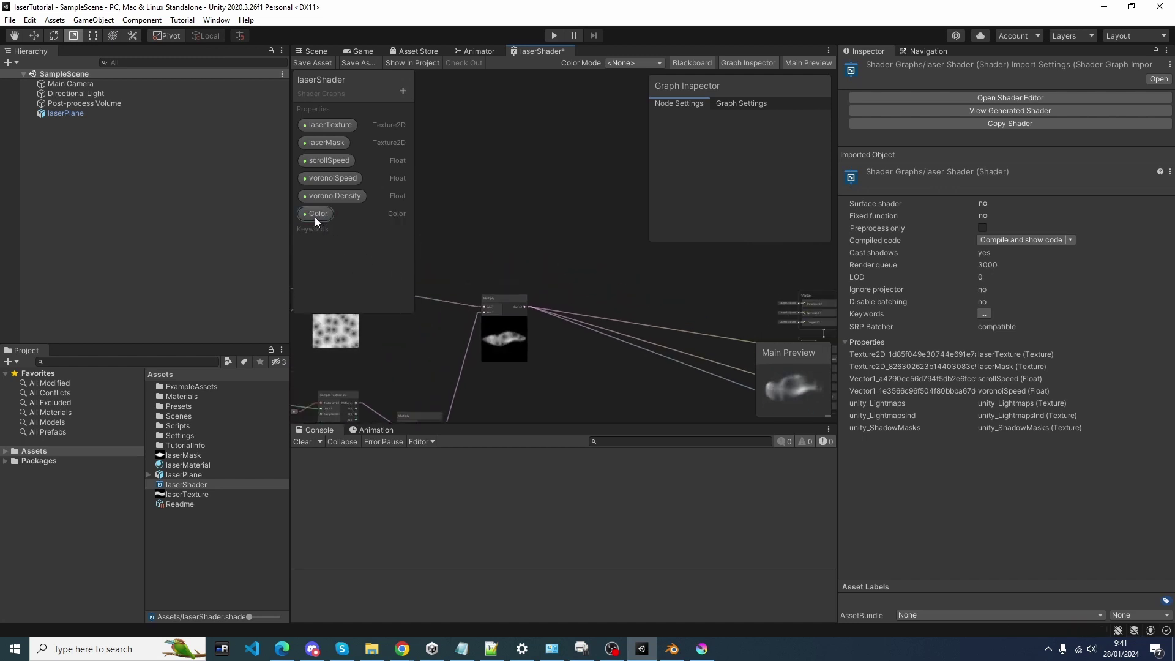
left_click_drag(315, 216, 501, 258)
scroll(510, 276, "up", 4)
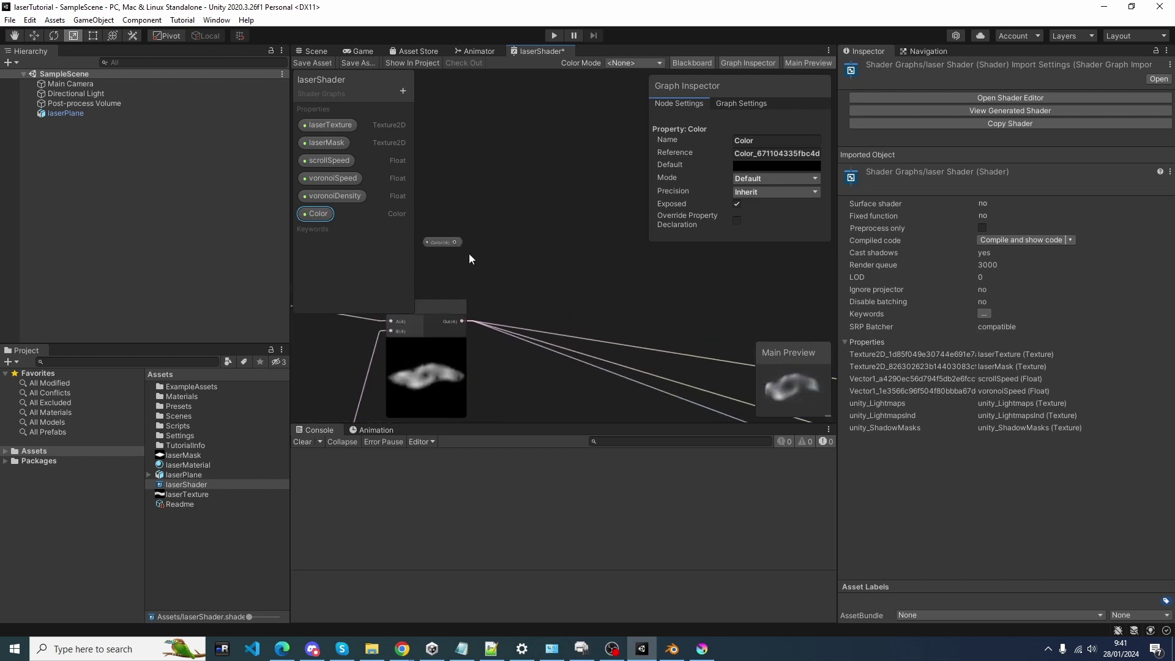
Add a Multiply node with the Color property in A and the Voronoi Multiply output in B.
key("space")
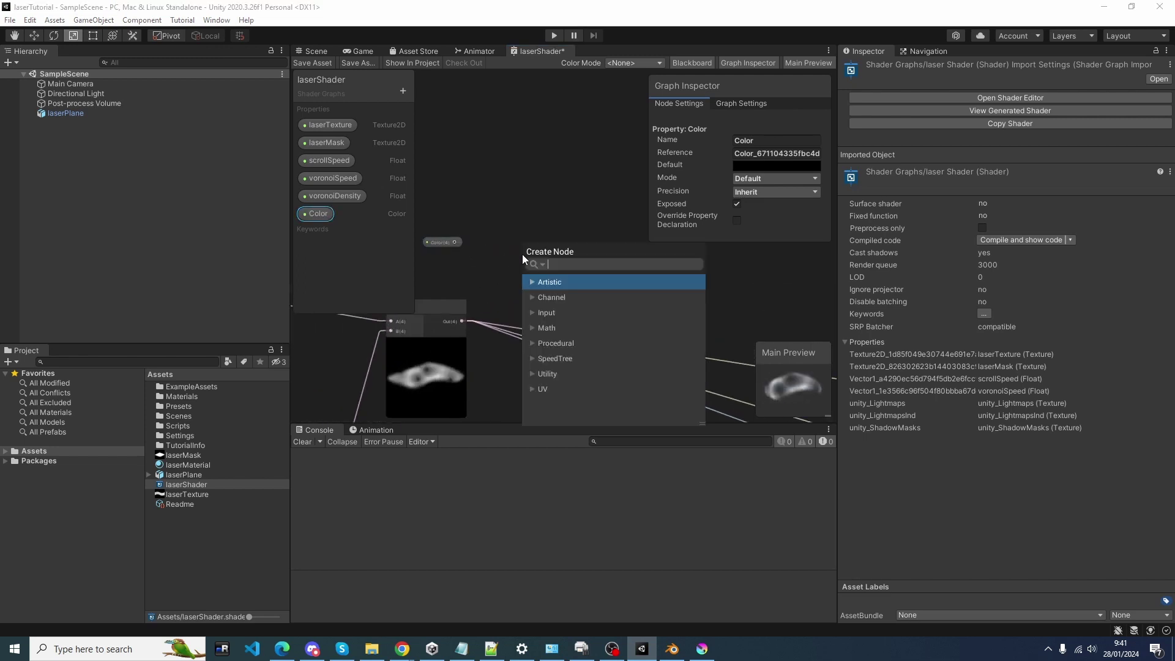
type("mu")
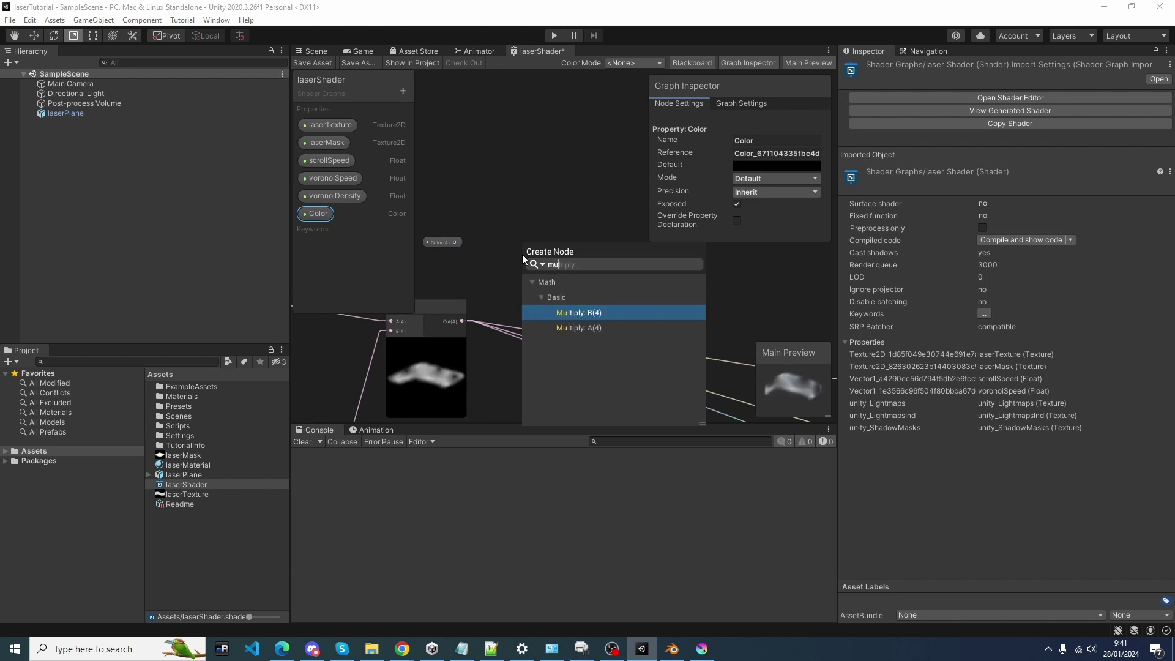
key("Down")
key("Return")
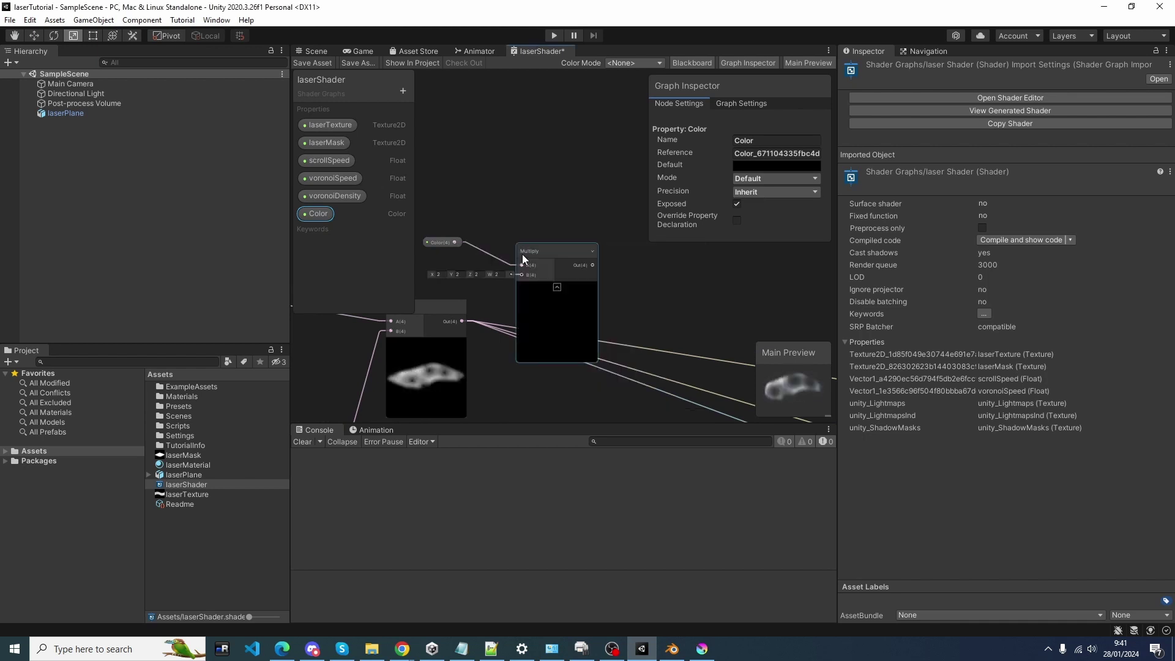
left_click_drag(461, 322, 533, 271)
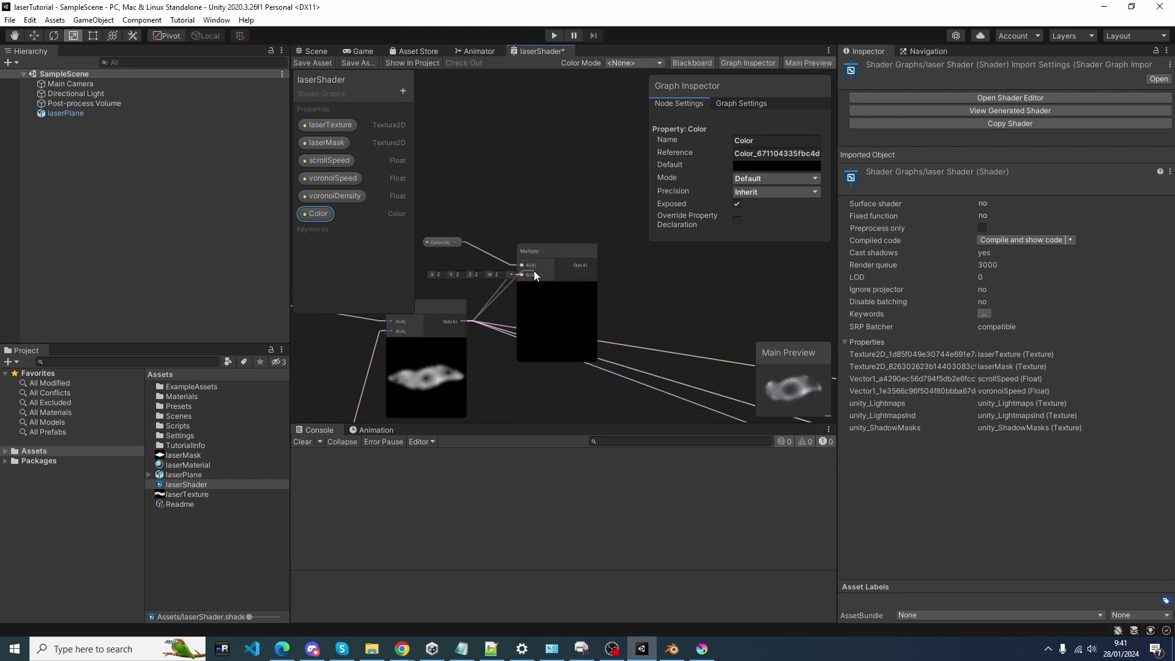
Connect the color Multiply node's output to the Fragment block's Base Color, Emission and Alpha inputs.
scroll(516, 265, "down", 2)
middle_click_drag(636, 302, 478, 243)
left_click_drag(433, 227, 703, 324)
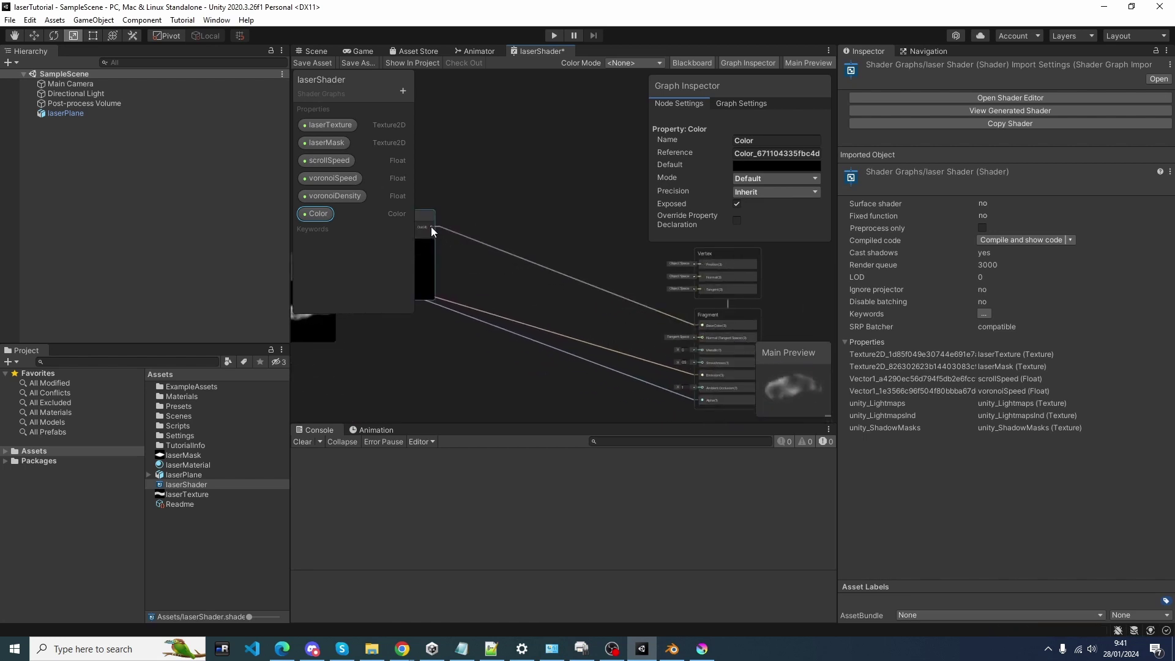
left_click_drag(431, 227, 702, 318)
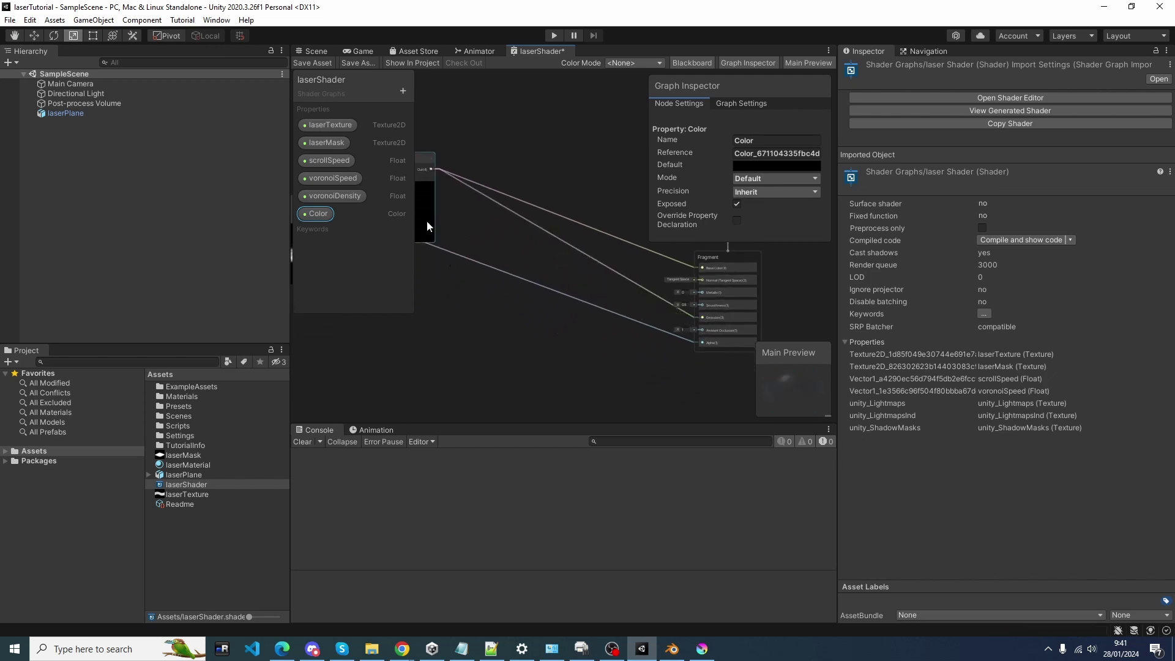
left_click_drag(427, 171, 700, 343)
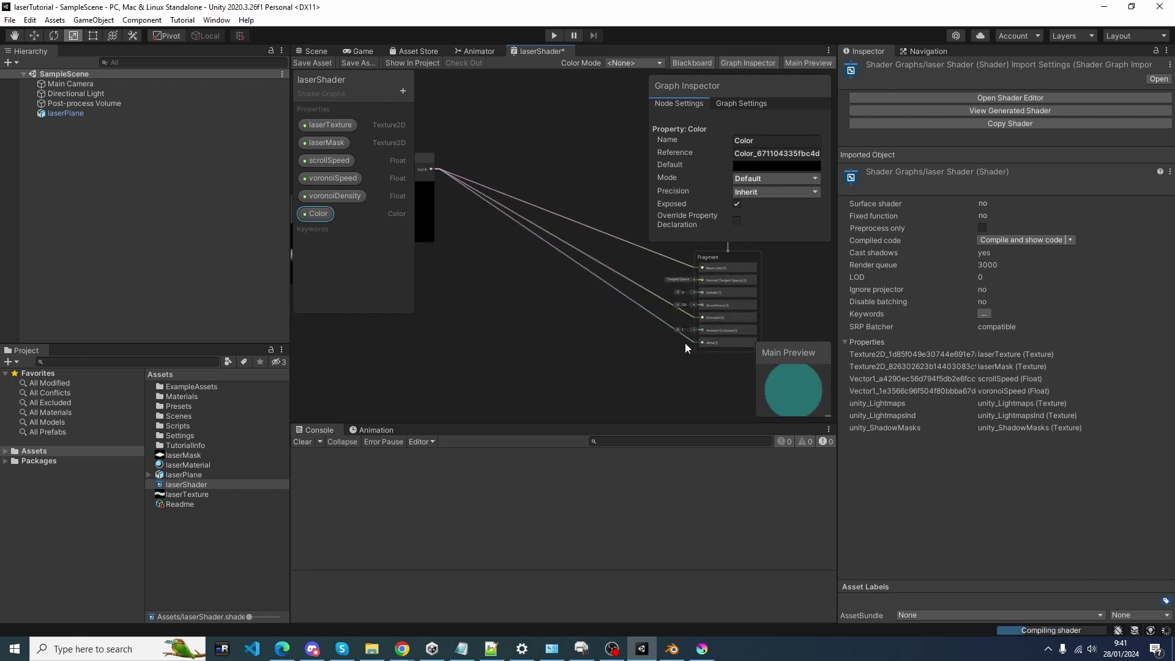
Set the Color property's default to pure red, FF0000.
left_click(746, 168)
left_click_drag(843, 247, 878, 200)
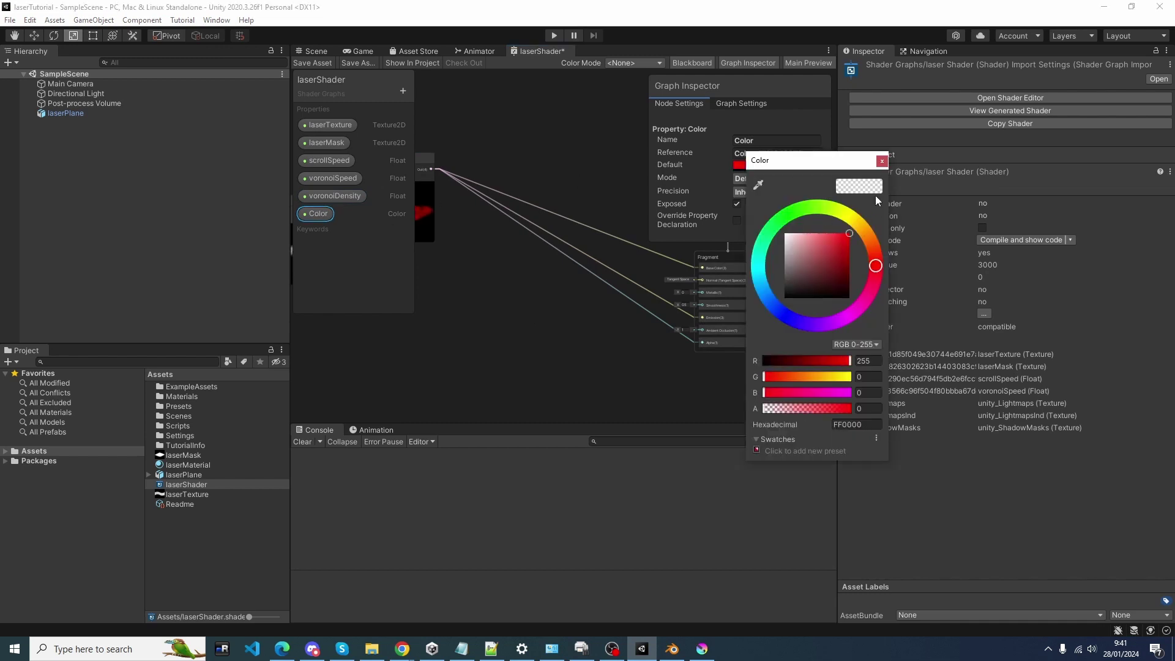
left_click(882, 161)
left_click(549, 340)
Save the shader graph and view the colored laser in the Game view.
scroll(557, 346, "down", 3)
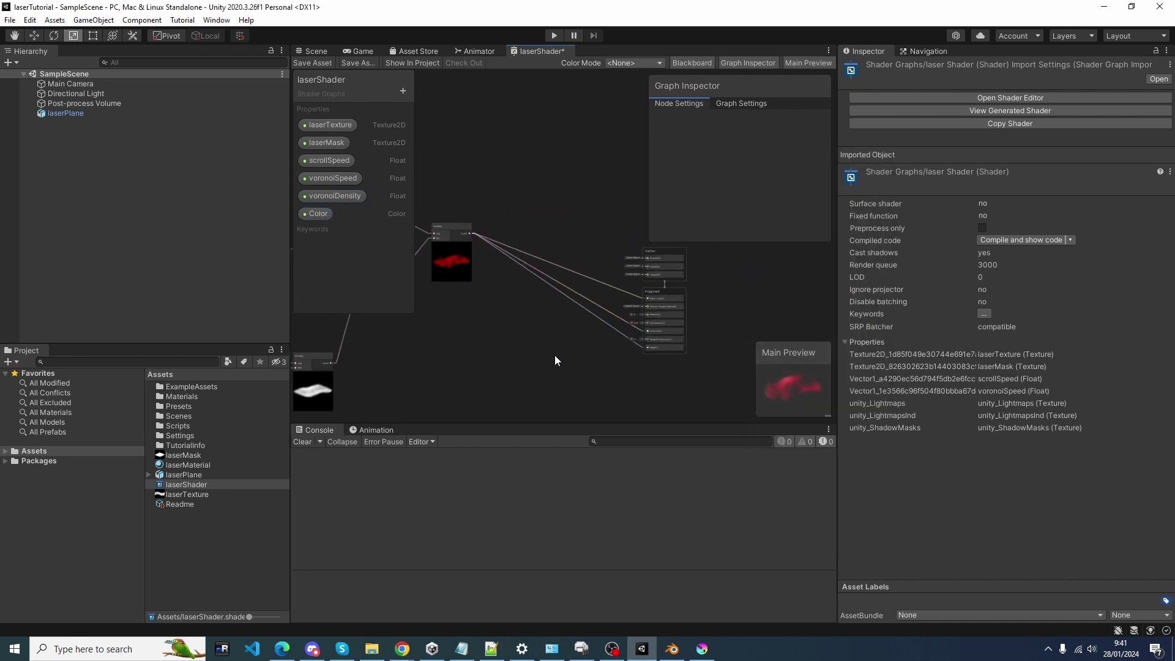
scroll(563, 361, "down", 2)
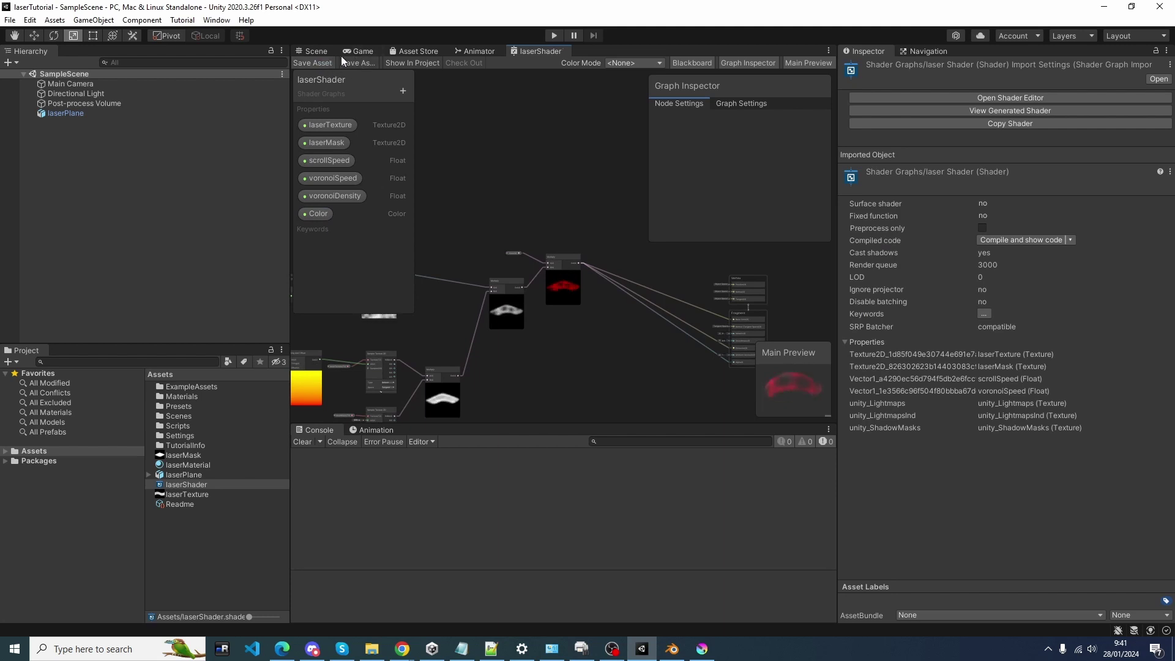
left_click(356, 52)
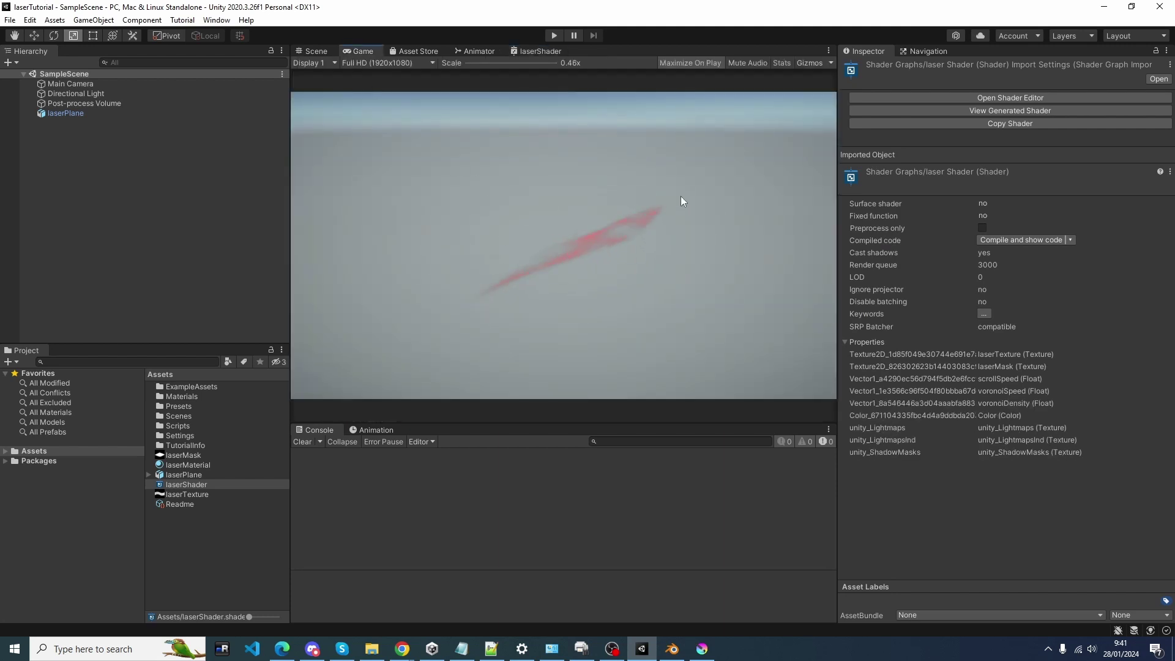
Duplicate the laserMaterial asset and name the copy laserMaterial 2.
scroll(664, 205, "up", 2)
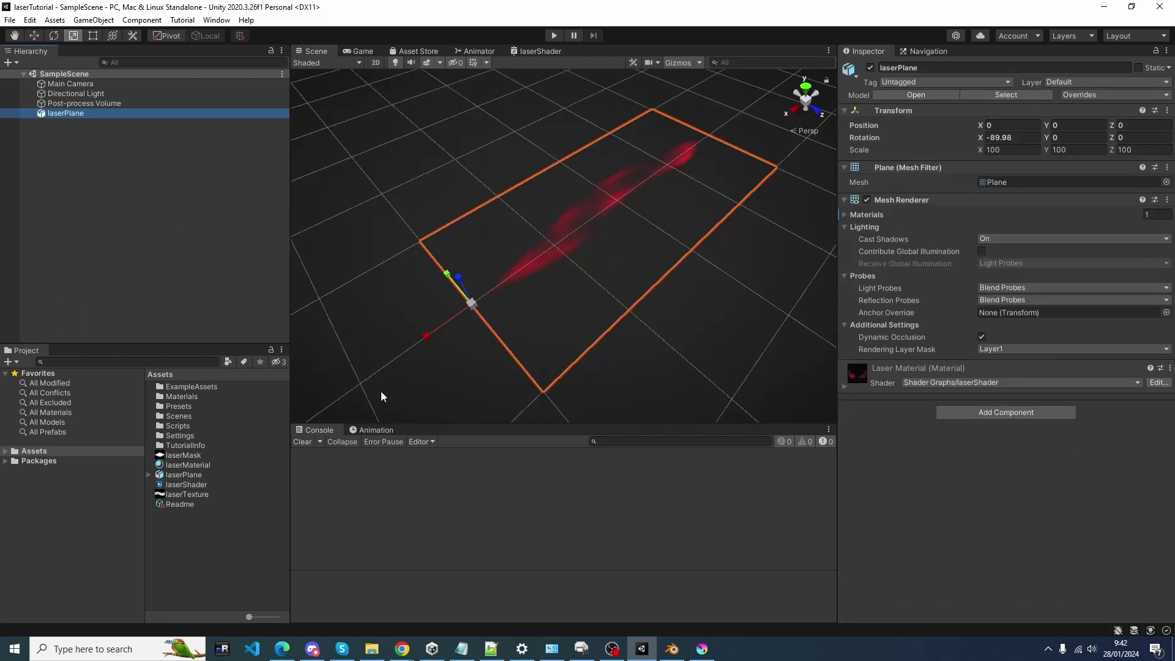
left_click(204, 465)
key("ctrl+d")
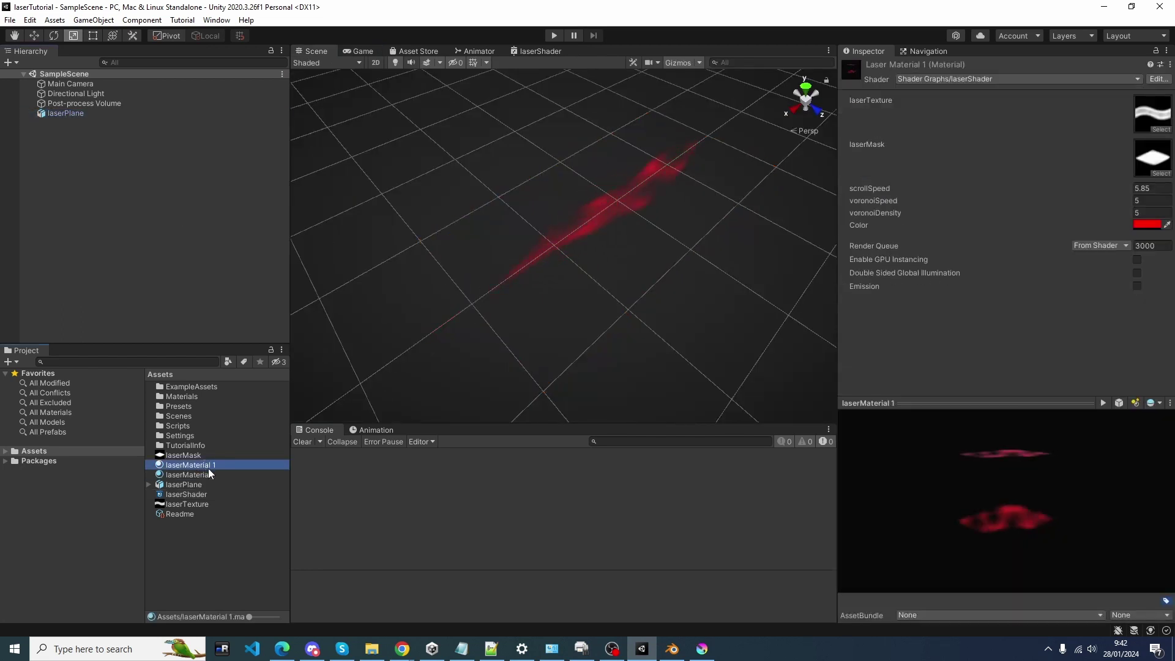
left_click(208, 466)
double_click(214, 465)
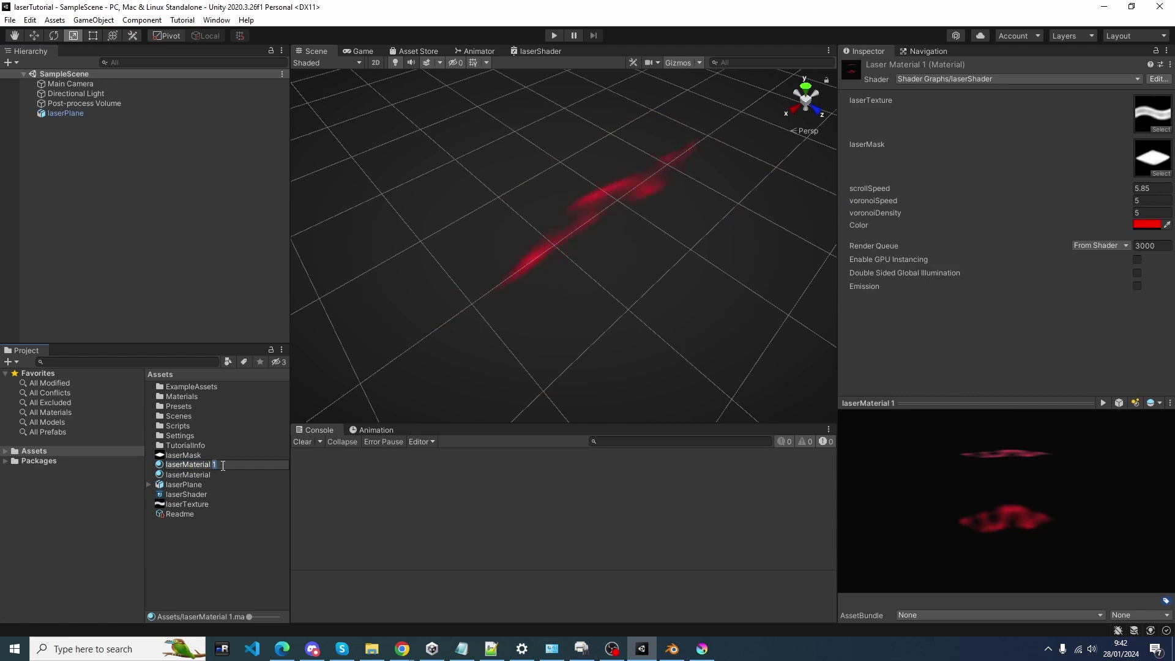
type("2")
key("Return")
Duplicate the laserPlane object in the scene and name the copy laserPlane 2.
left_click(64, 113)
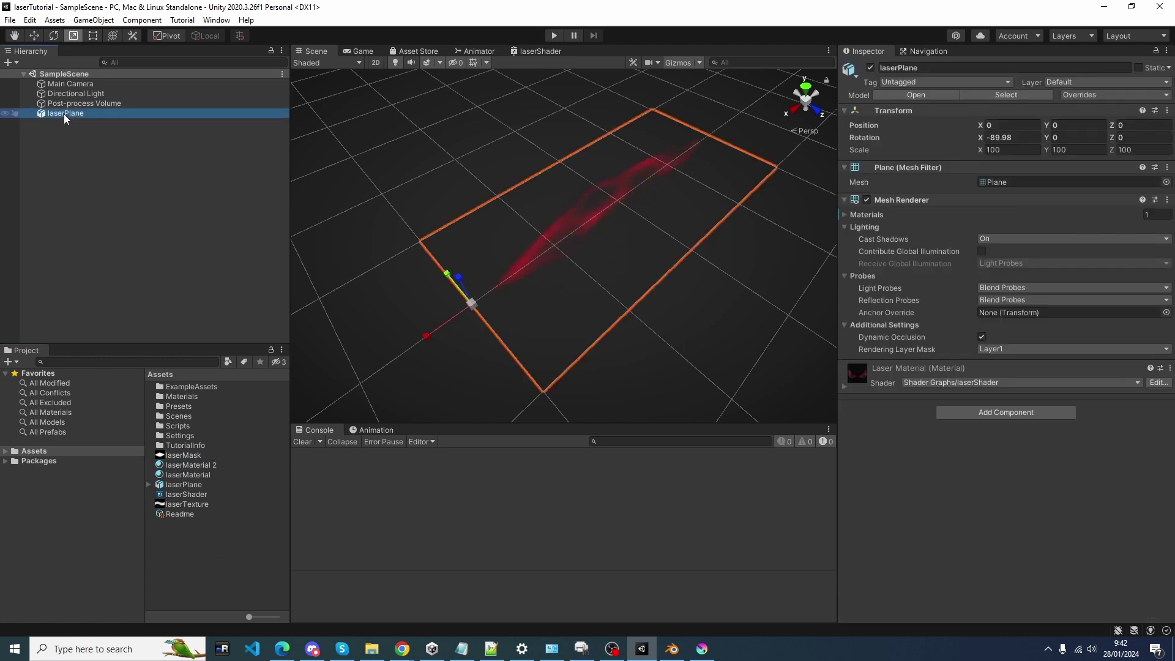
key("ctrl+d")
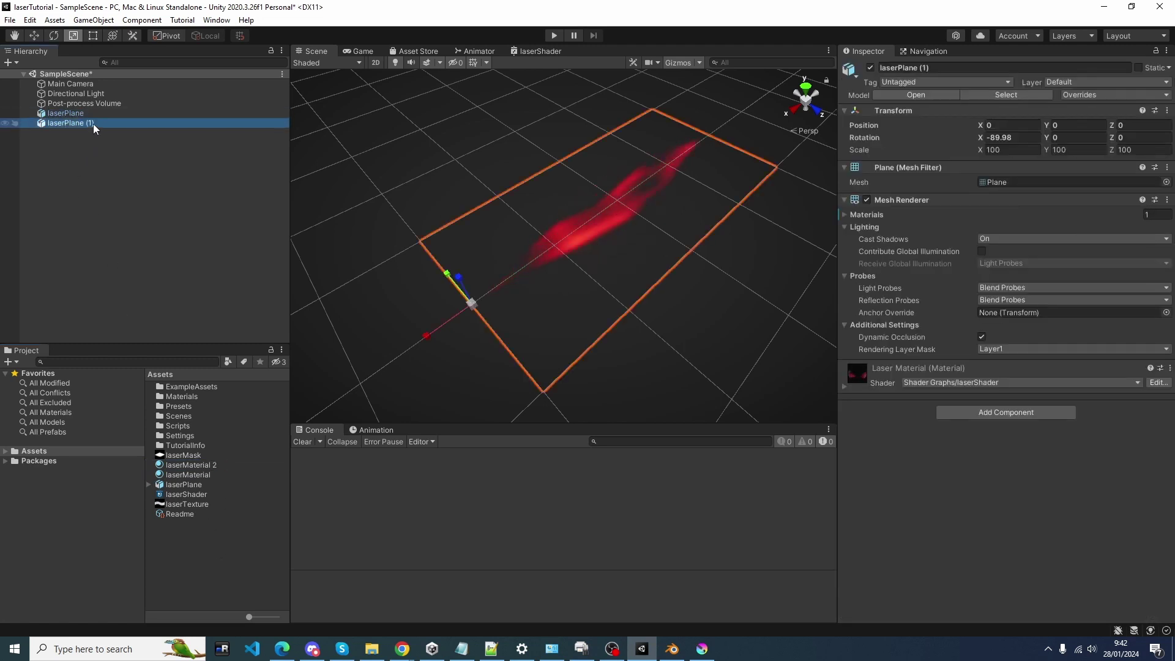
left_click(93, 124)
double_click(114, 123)
type("2")
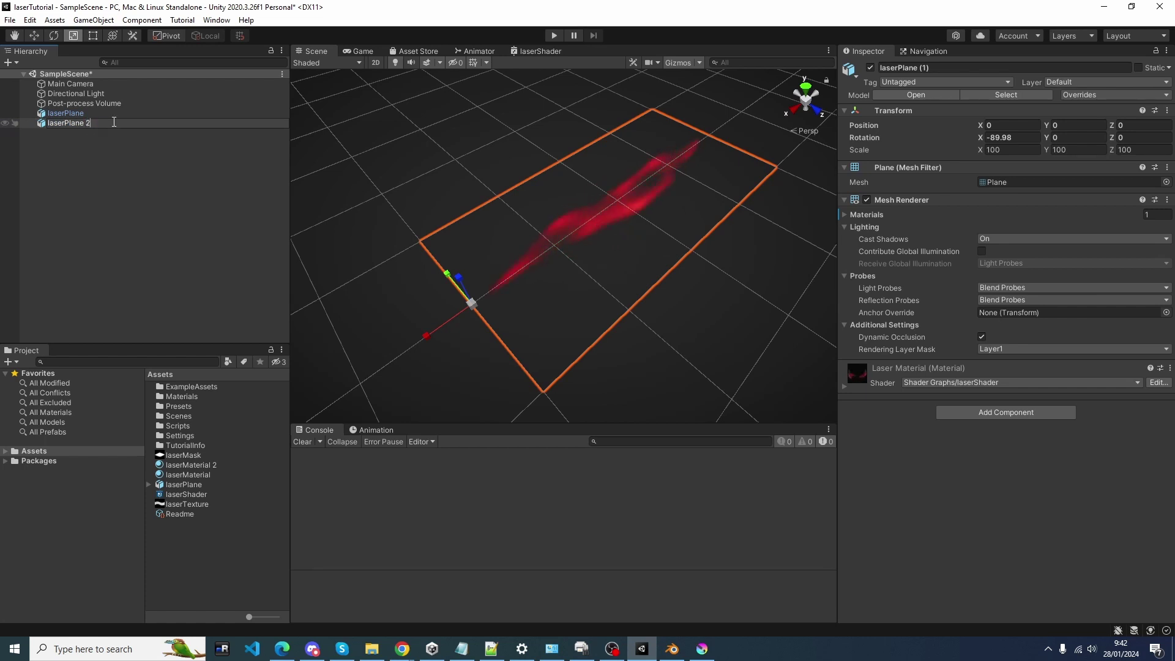
left_click(83, 133)
Assign laserMaterial 2 to laserPlane 2 and set the material's Color to yellow, FFED00.
left_click(83, 126)
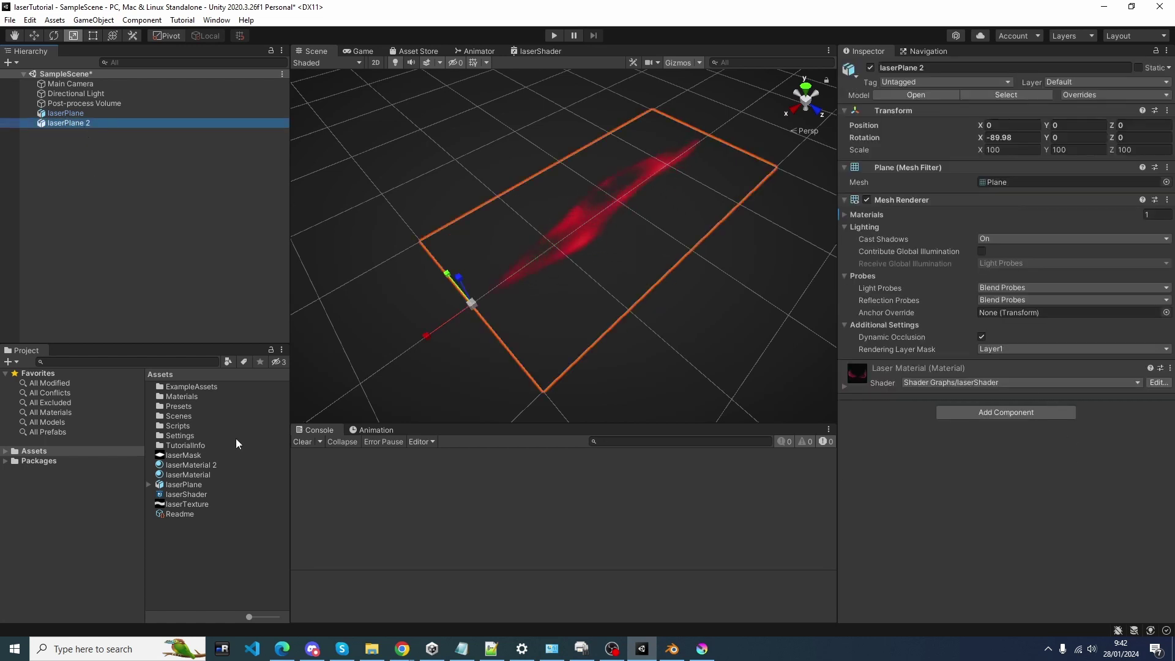
left_click_drag(244, 464, 960, 490)
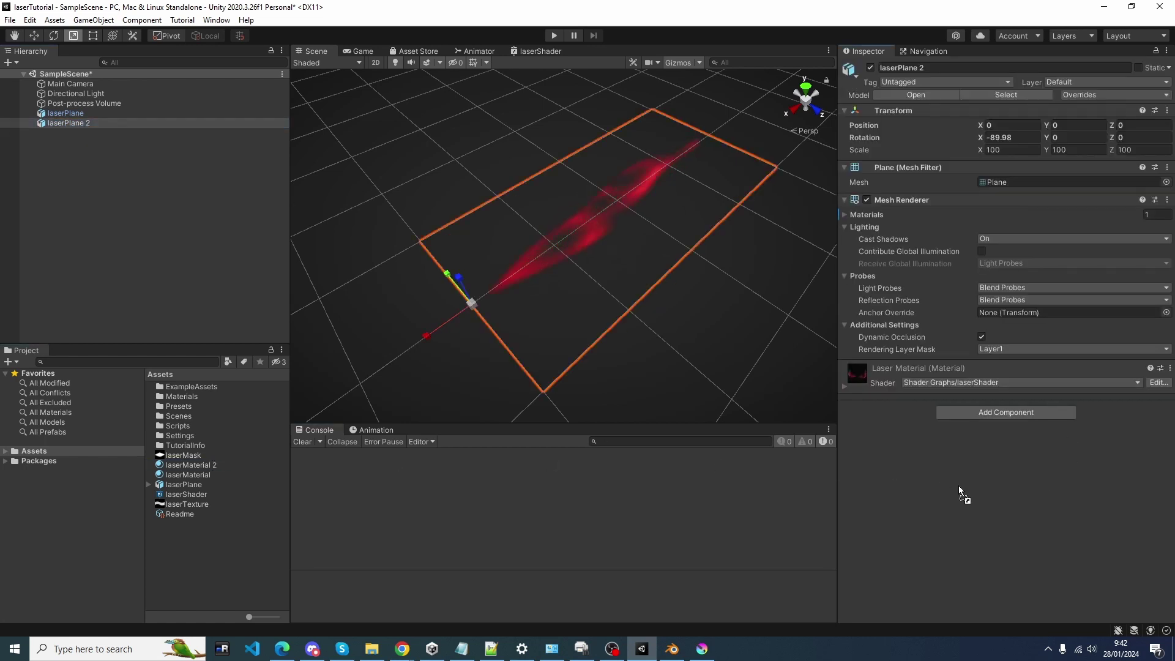
left_click(843, 387)
left_click(1140, 527)
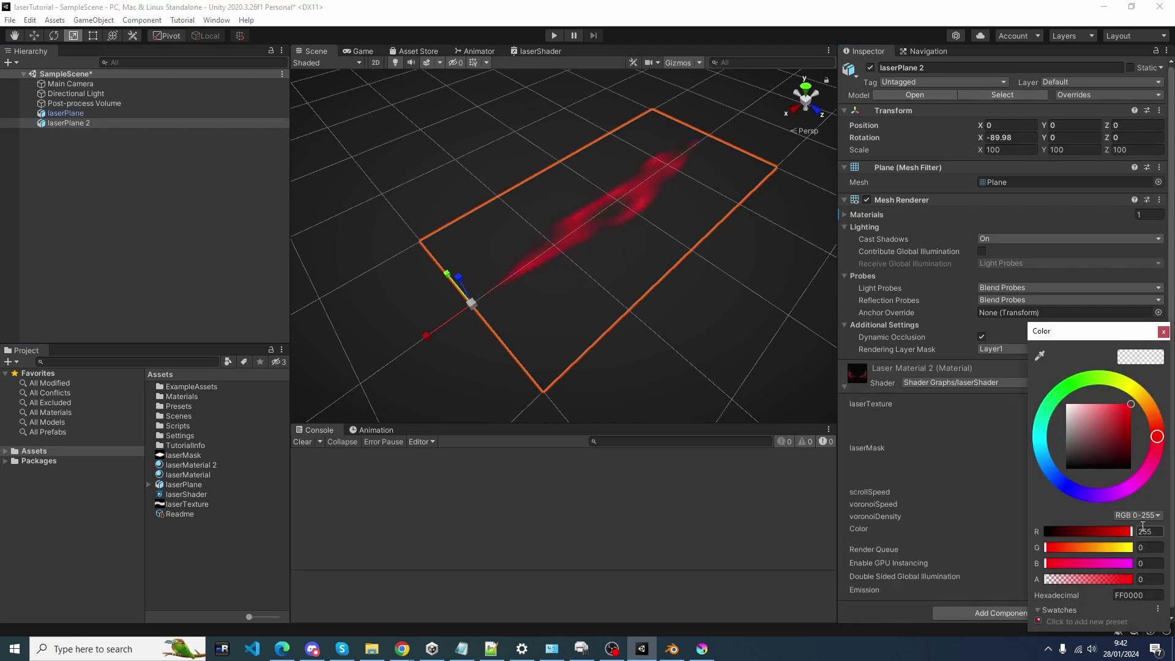
left_click(1132, 394)
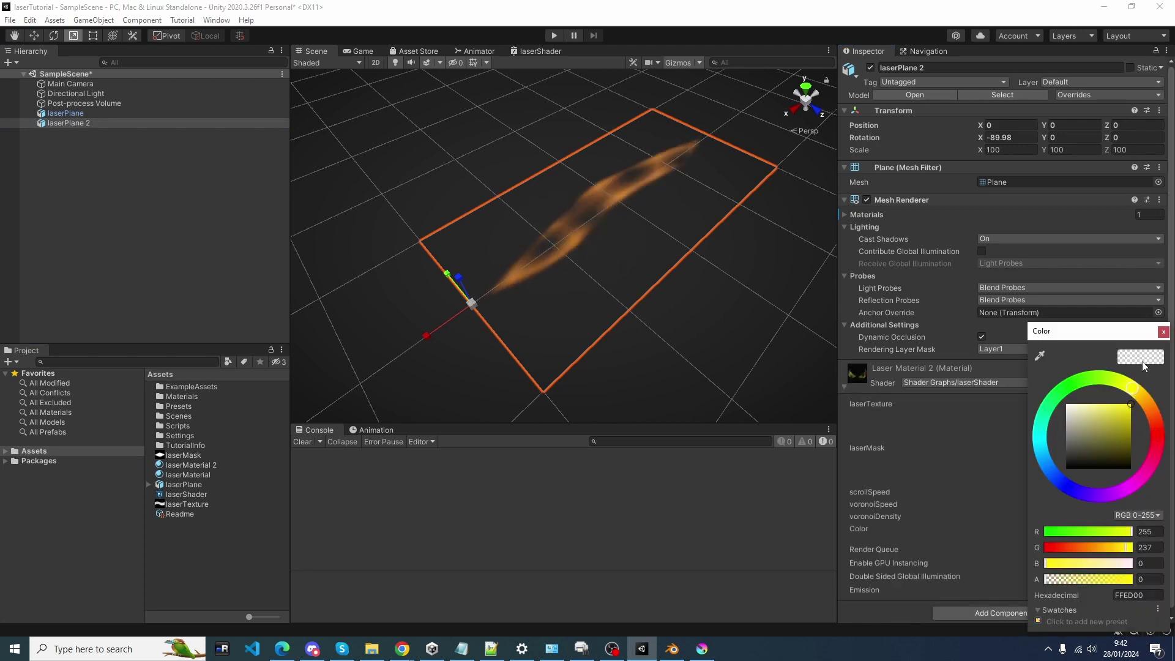
left_click(1163, 331)
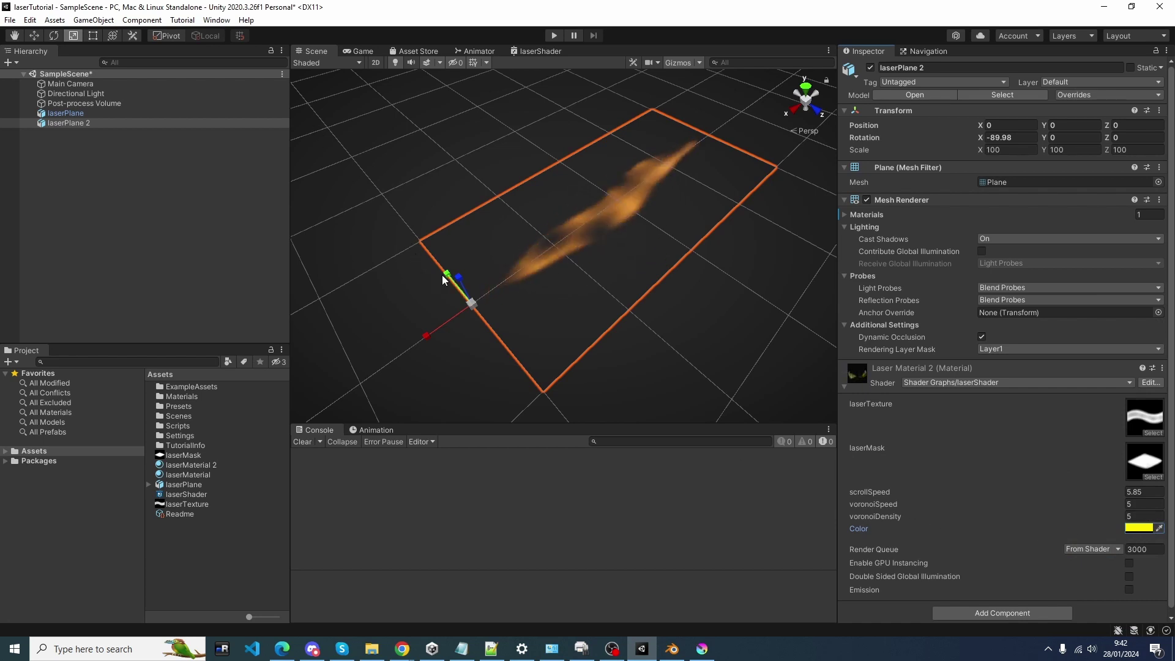
Scale laserPlane 2 down along Y to about 16.2 and inspect the layered laser in the scene.
left_click_drag(445, 280, 457, 302)
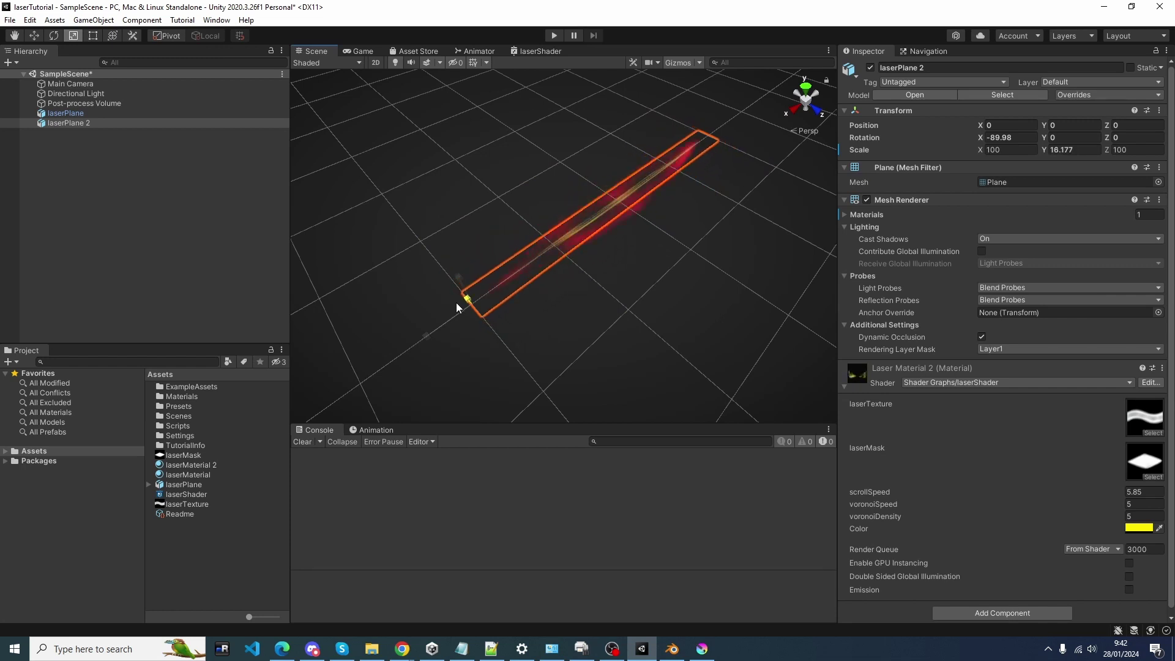
left_click(616, 332)
scroll(614, 332, "down", 4)
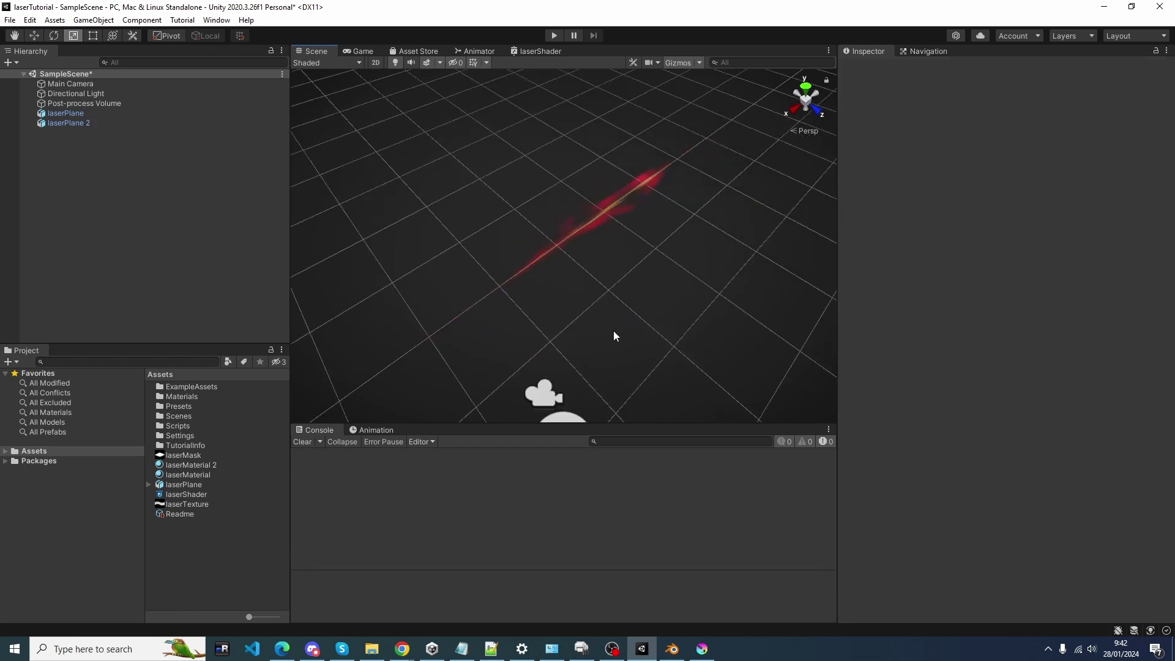
right_click_drag(614, 332, 632, 266)
middle_click_drag(632, 266, 631, 233)
scroll(631, 236, "up", 4)
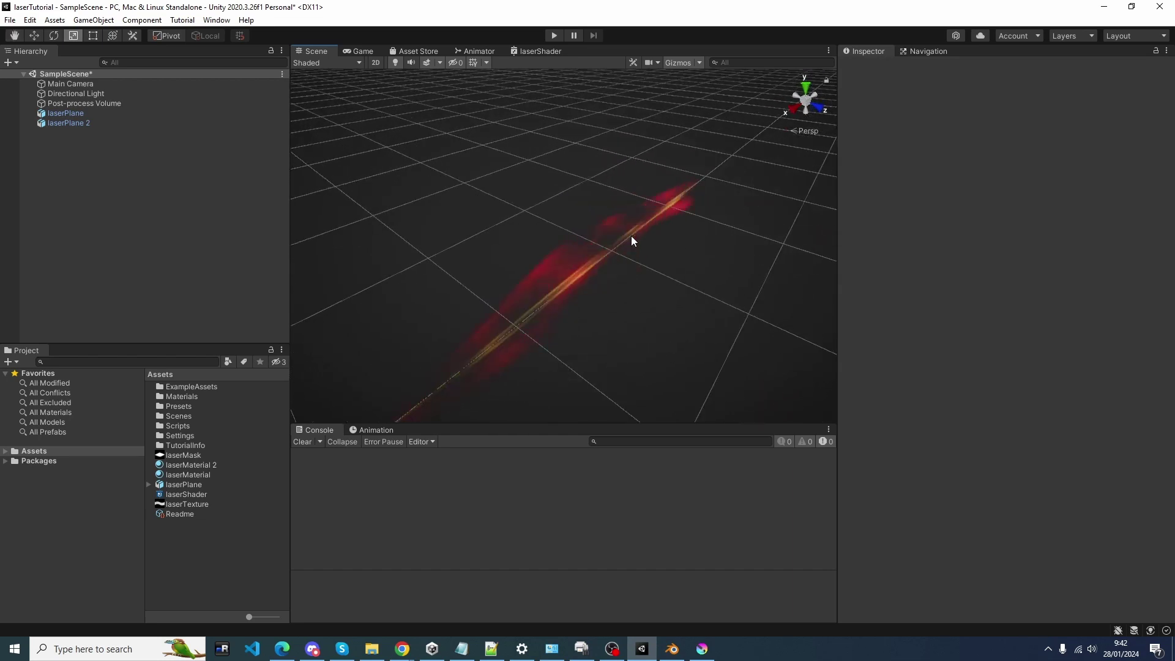
right_click_drag(630, 231, 643, 218)
scroll(660, 318, "down", 2)
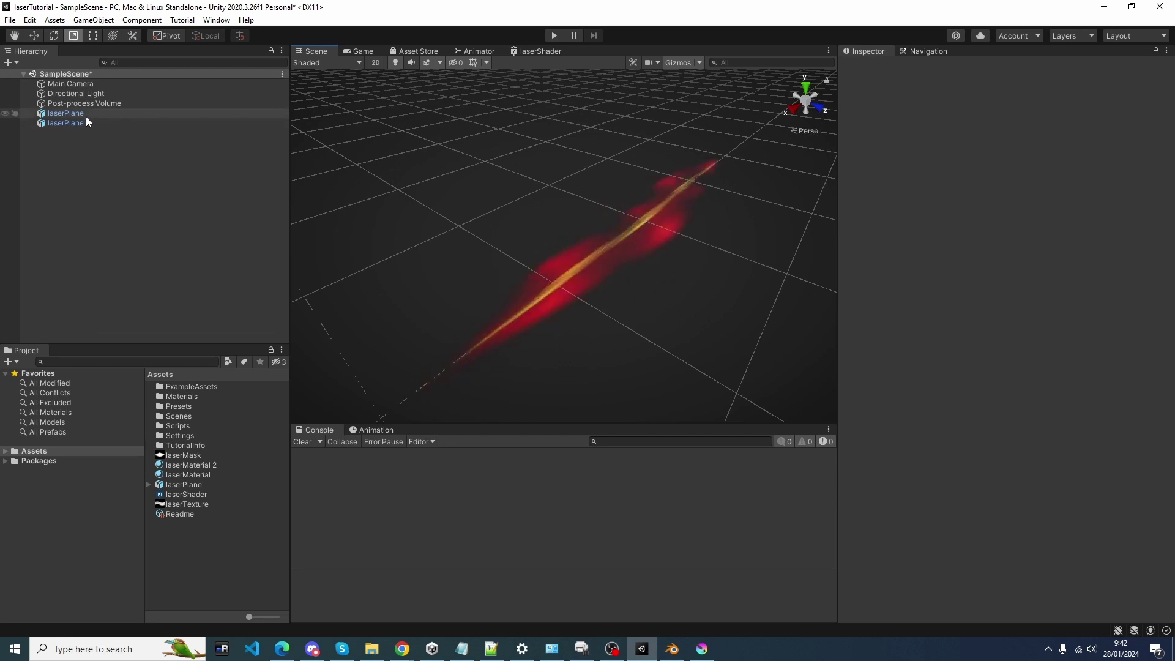
Change the Color of the original laserMaterial to magenta.
left_click(193, 475)
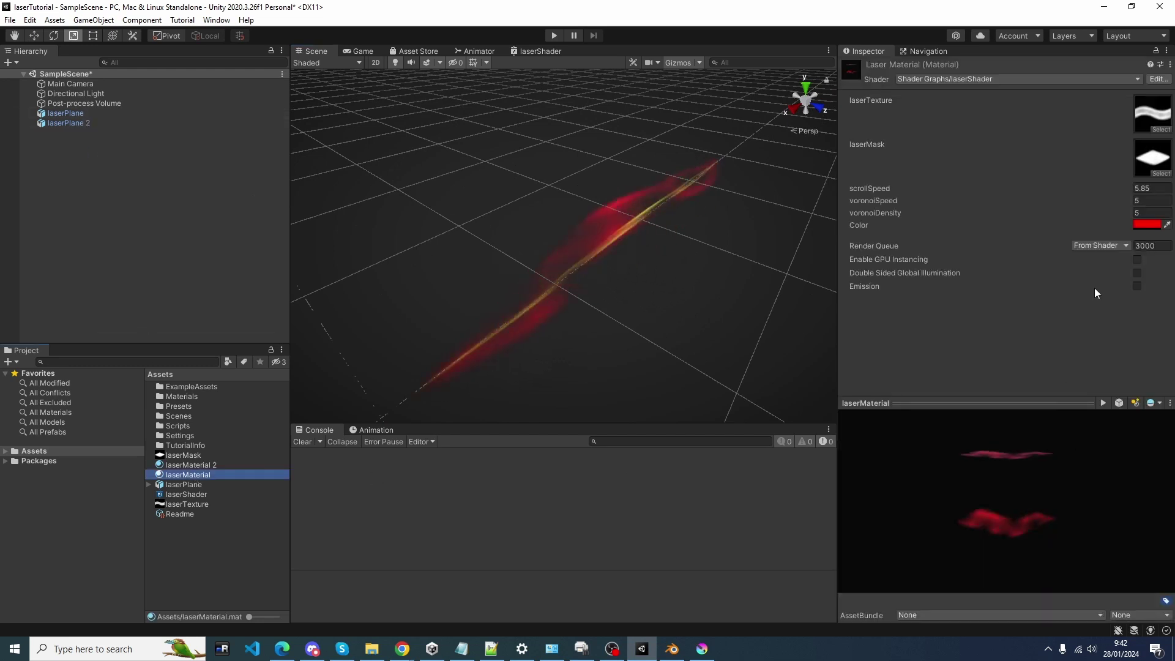
left_click(1143, 224)
left_click(1131, 371)
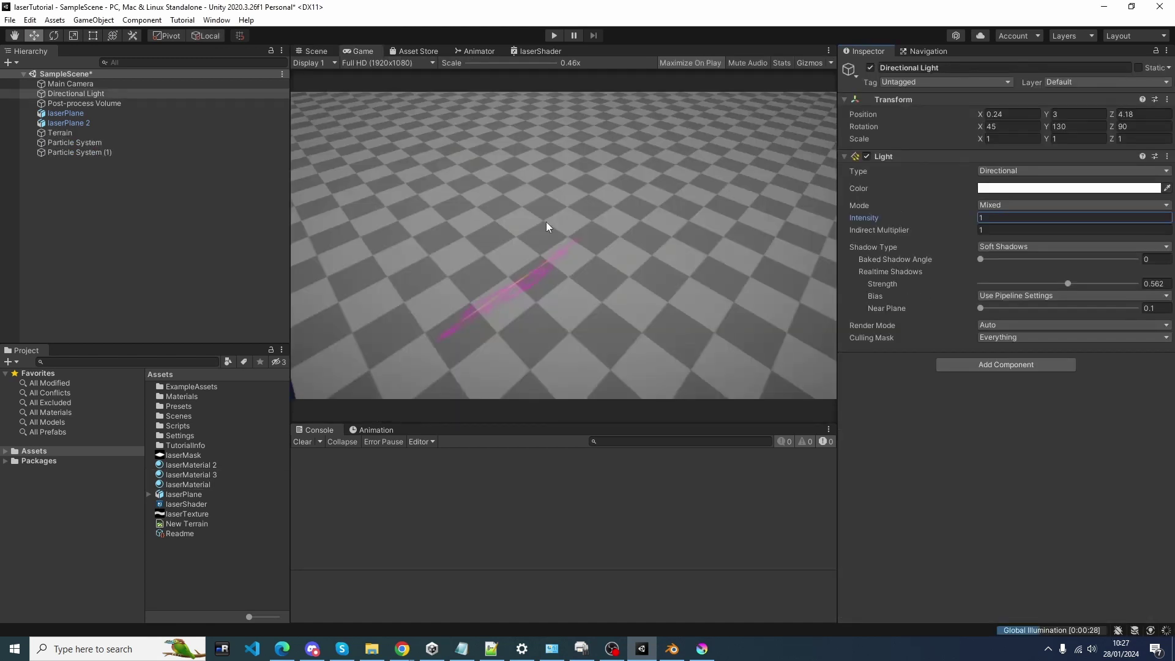
Set the Directional Light's color to pale blue, ABCCD2, and its intensity to 0.3.
left_click(997, 189)
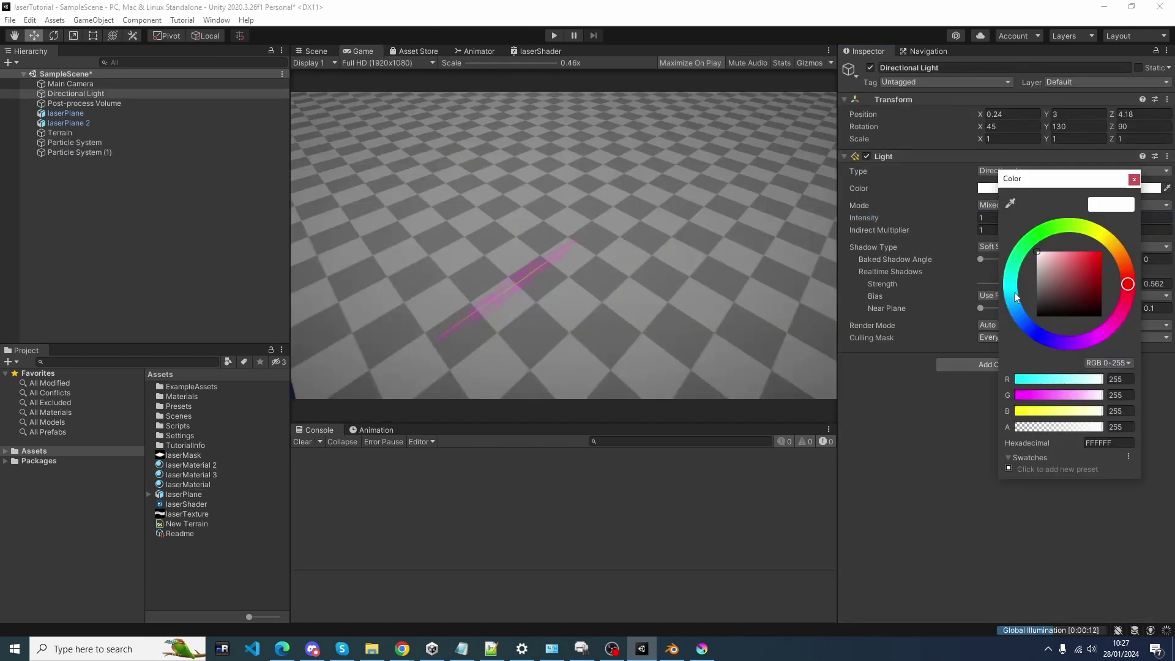
left_click(1023, 289)
left_click(1044, 263)
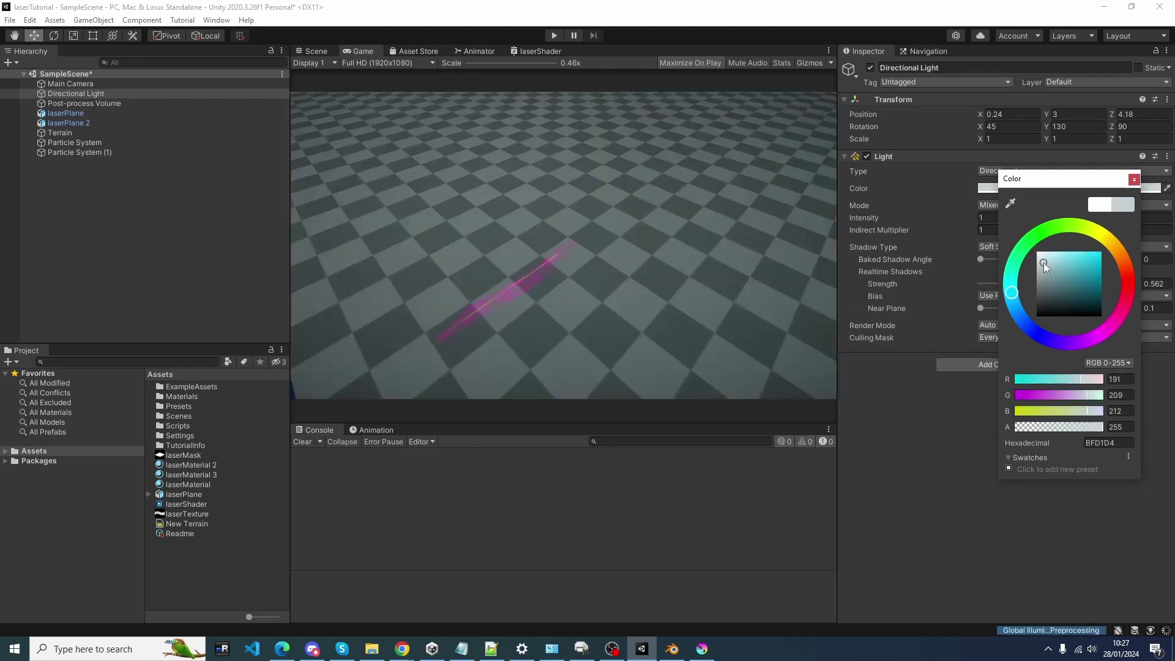
left_click(1049, 263)
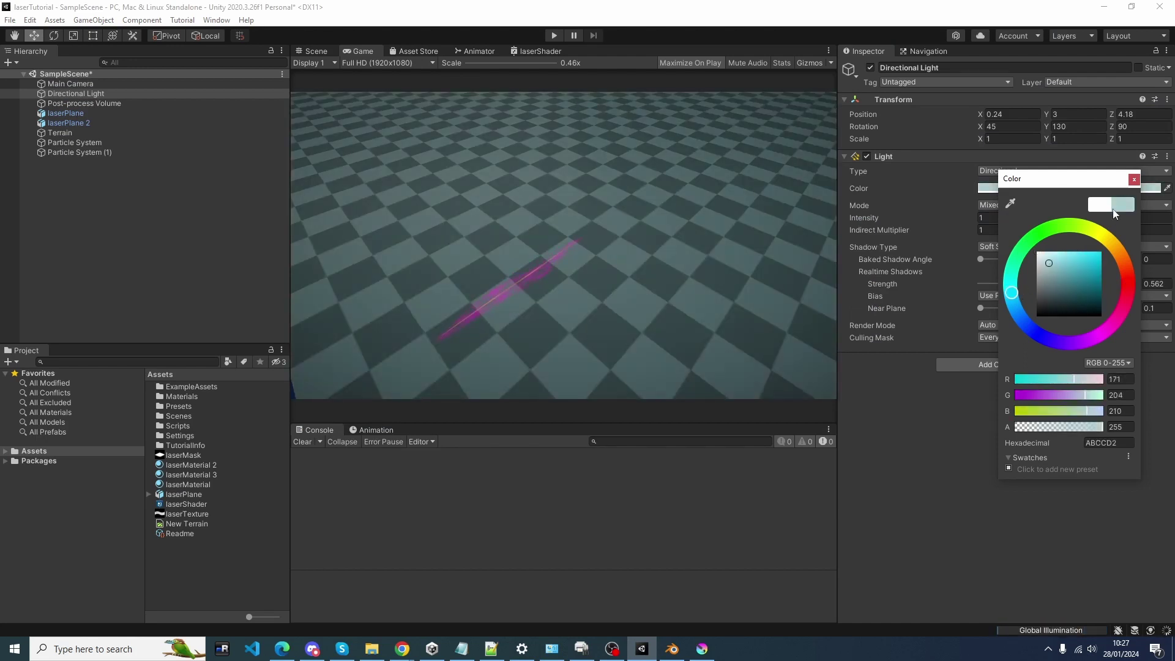
left_click(1134, 181)
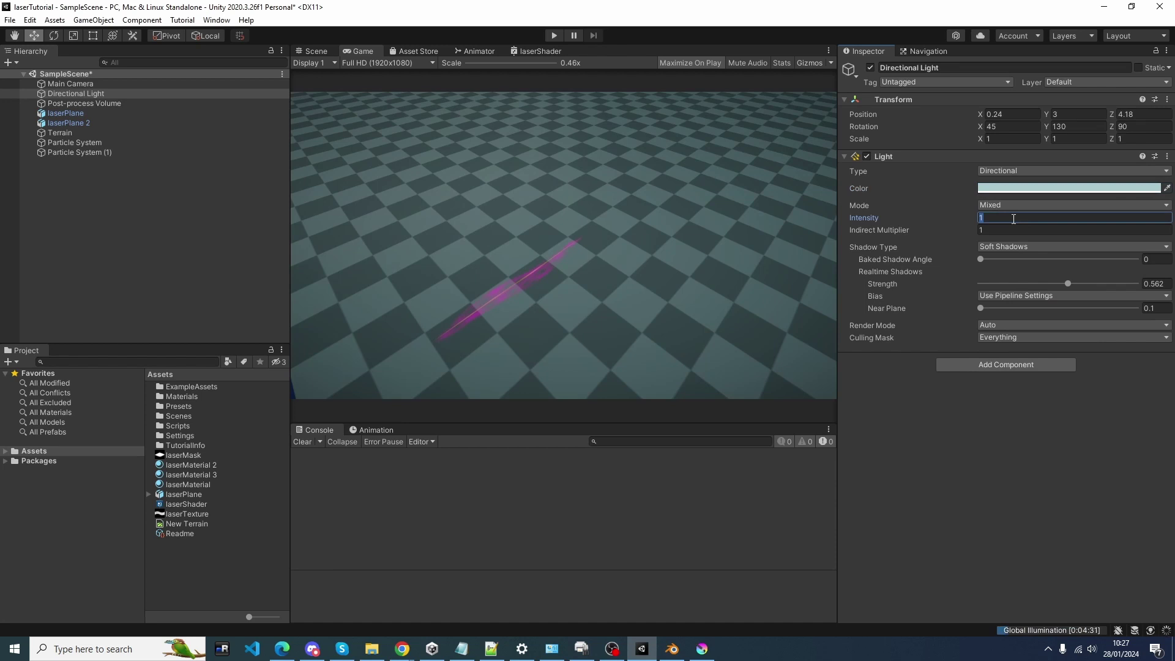
type("0.3")
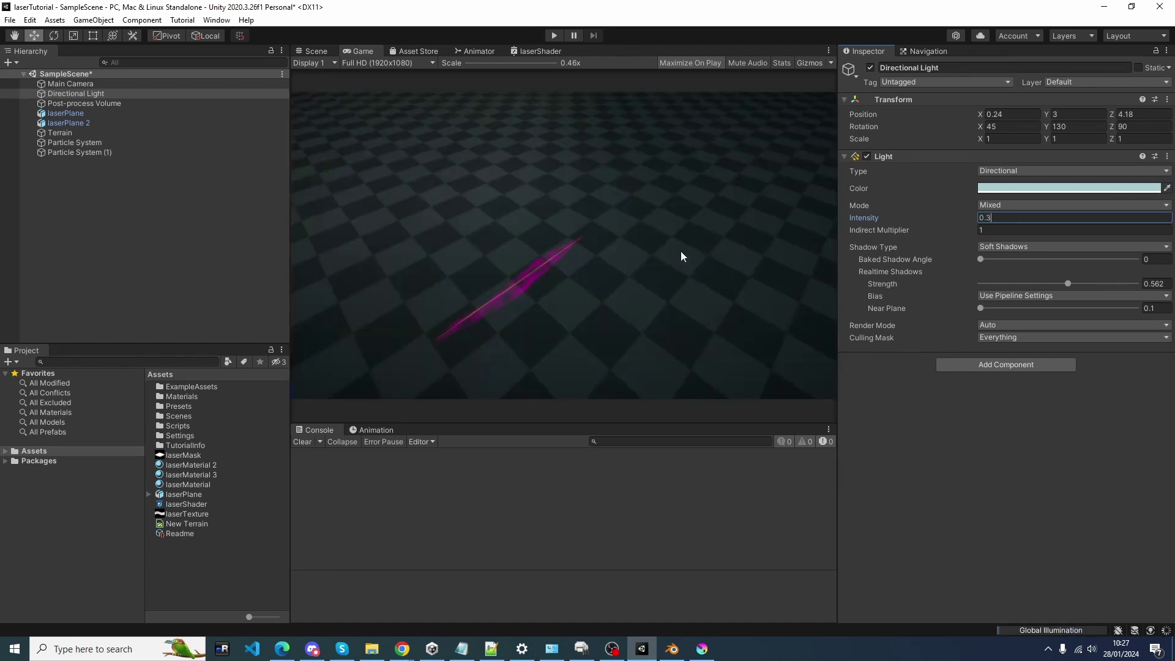
Add a 3D cube to the scene, keeping its default name.
left_click(15, 63)
mouse_move(43, 119)
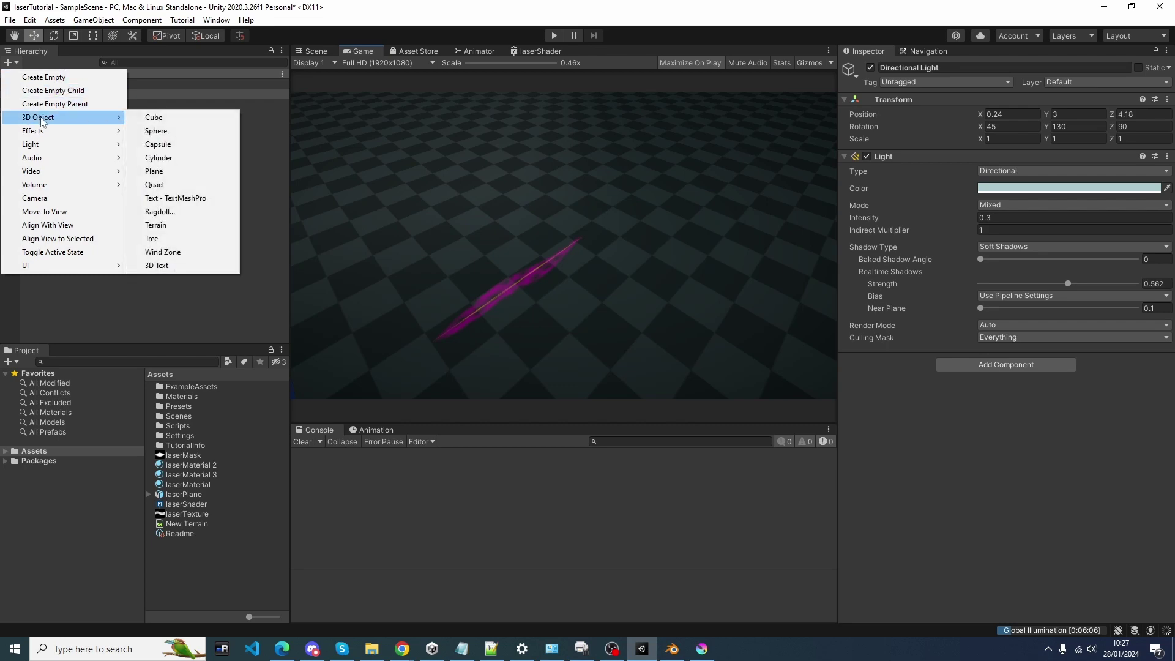
left_click(131, 118)
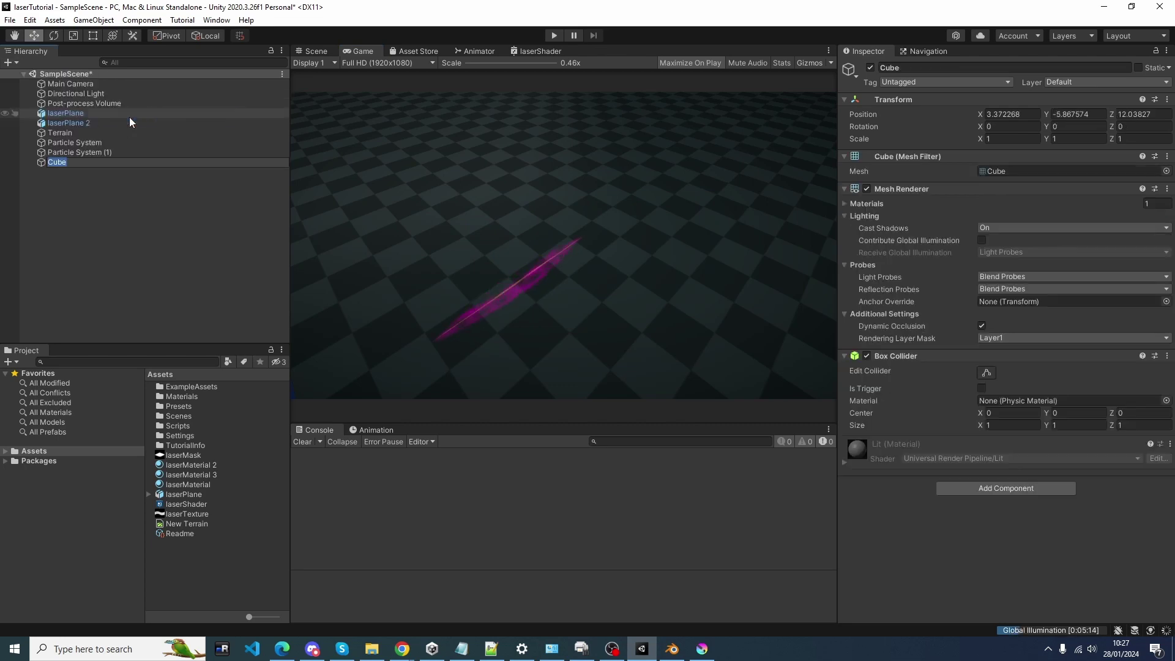
left_click(79, 187)
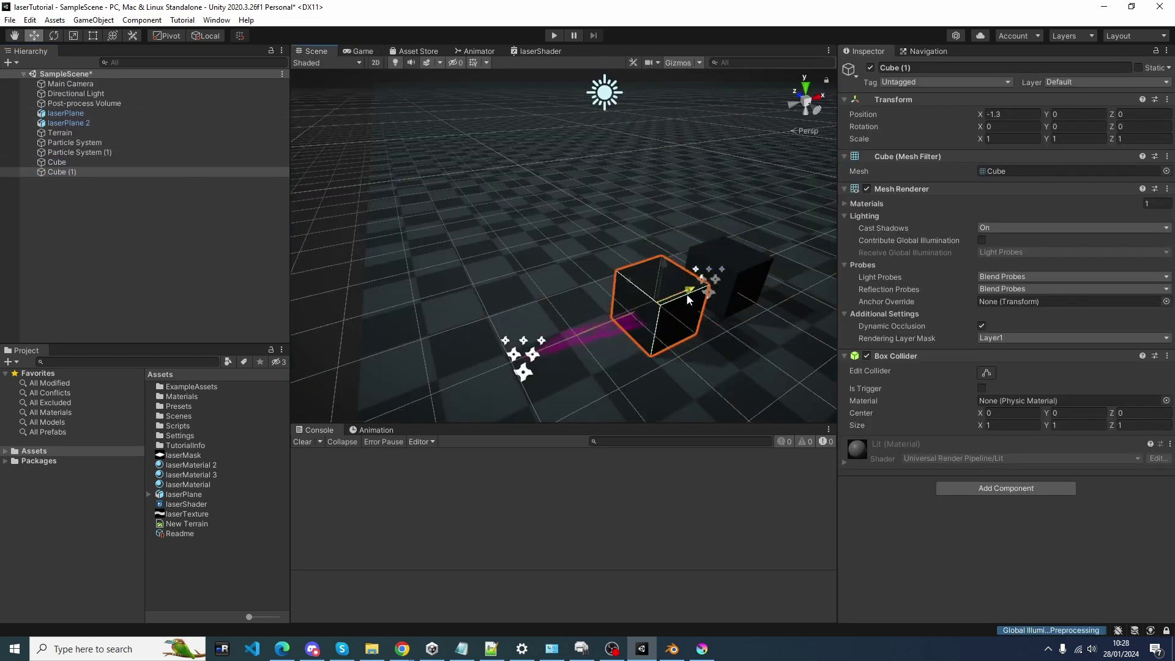
Move Cube (1) to about X -4.38 at the laser's near end and scale it to about 0.117 in Y and 0.126 in Z.
left_click_drag(690, 294, 530, 354)
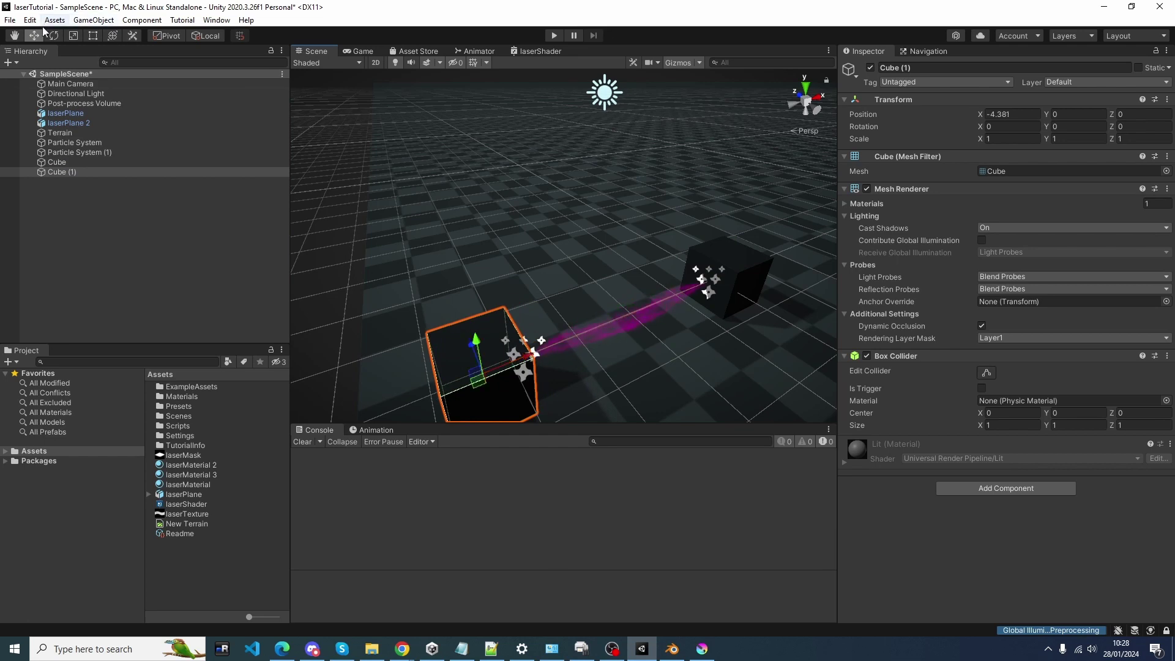
scroll(466, 263, "down", 3)
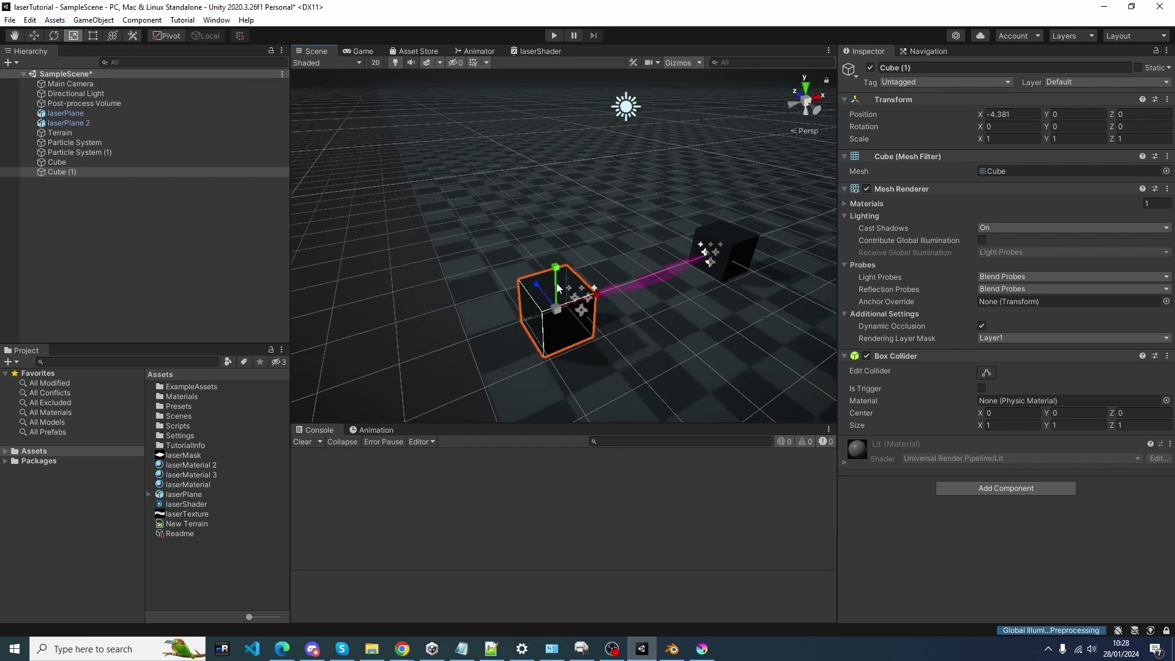
left_click_drag(557, 270, 557, 288)
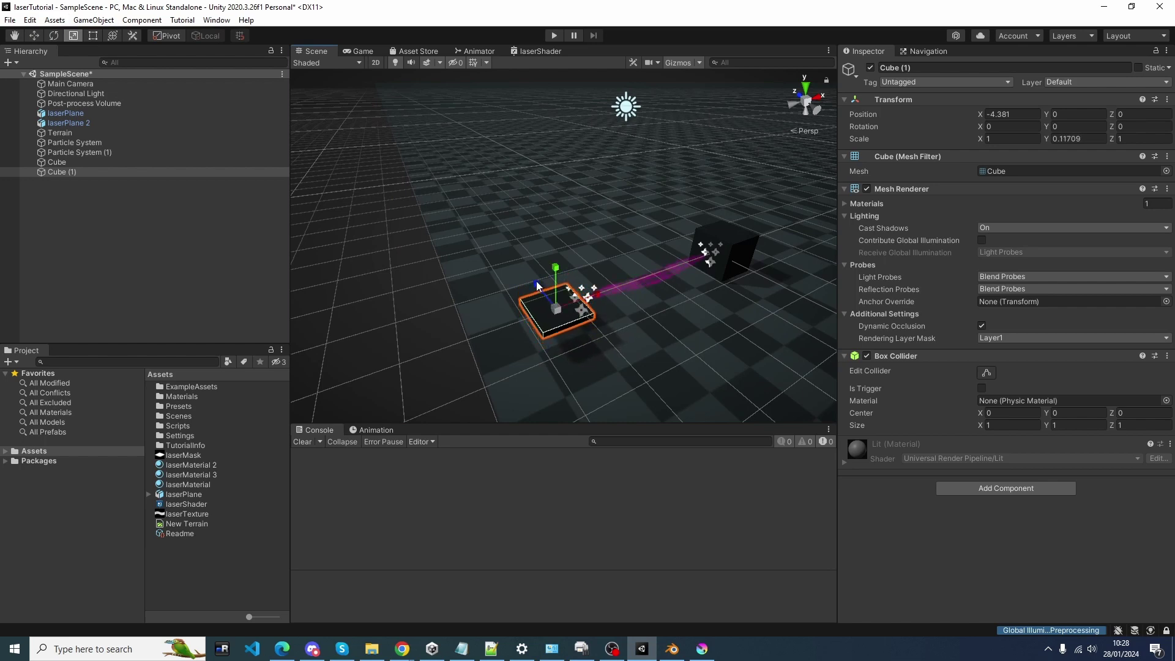
left_click_drag(536, 286, 545, 297)
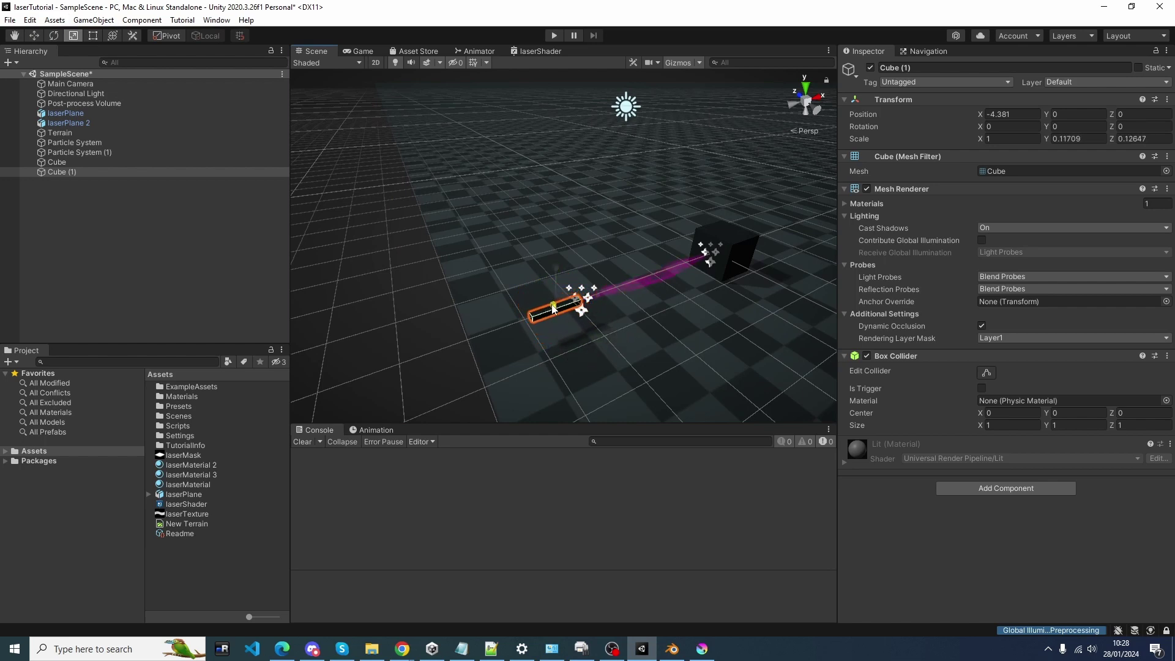
Widen the cube at the laser's far end by scaling it along Z to about 1.62.
left_click(732, 236)
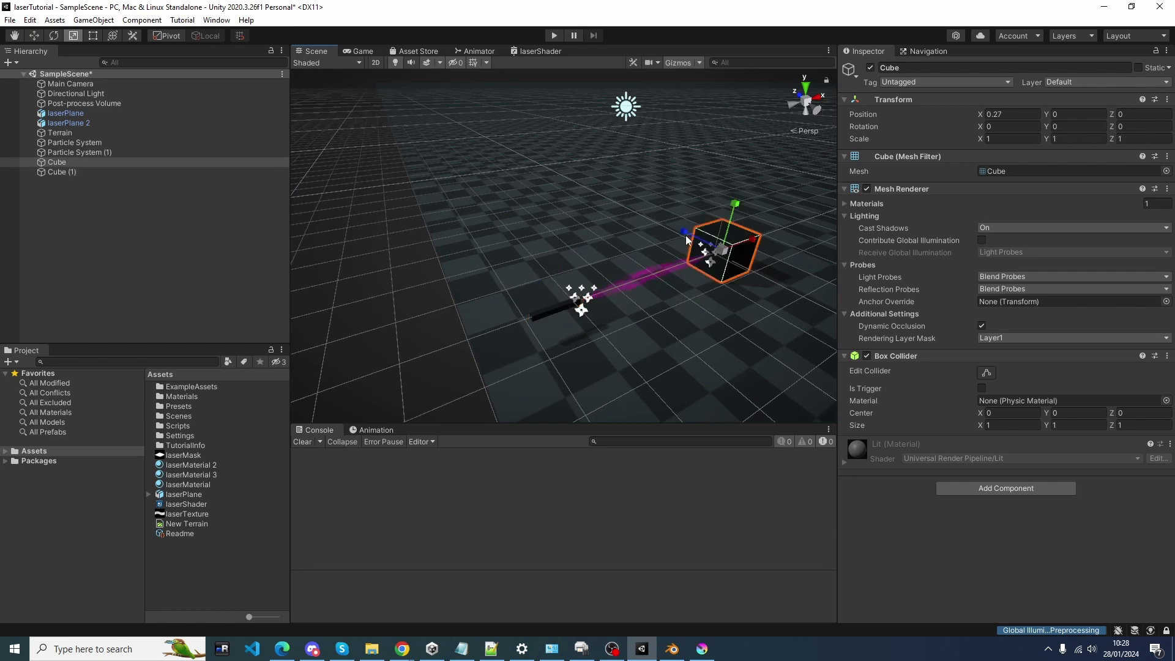
left_click_drag(686, 235, 660, 221)
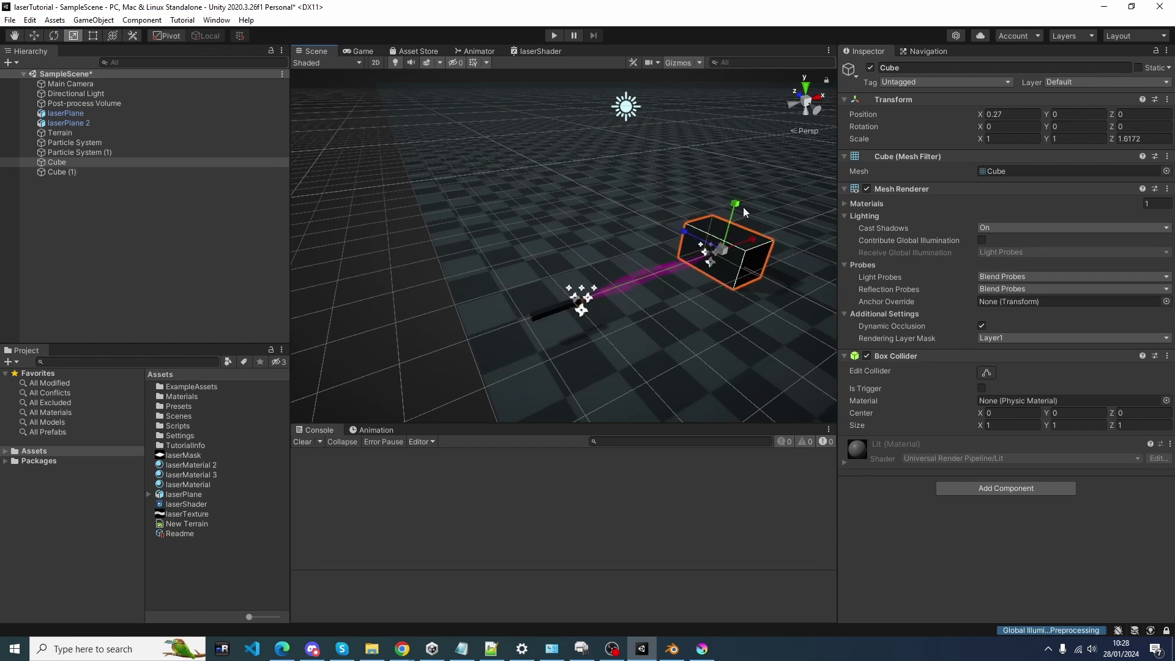
mouse_move(743, 208)
left_mouse_down()
mouse_move(740, 180)
mouse_move(735, 202)
left_mouse_up()
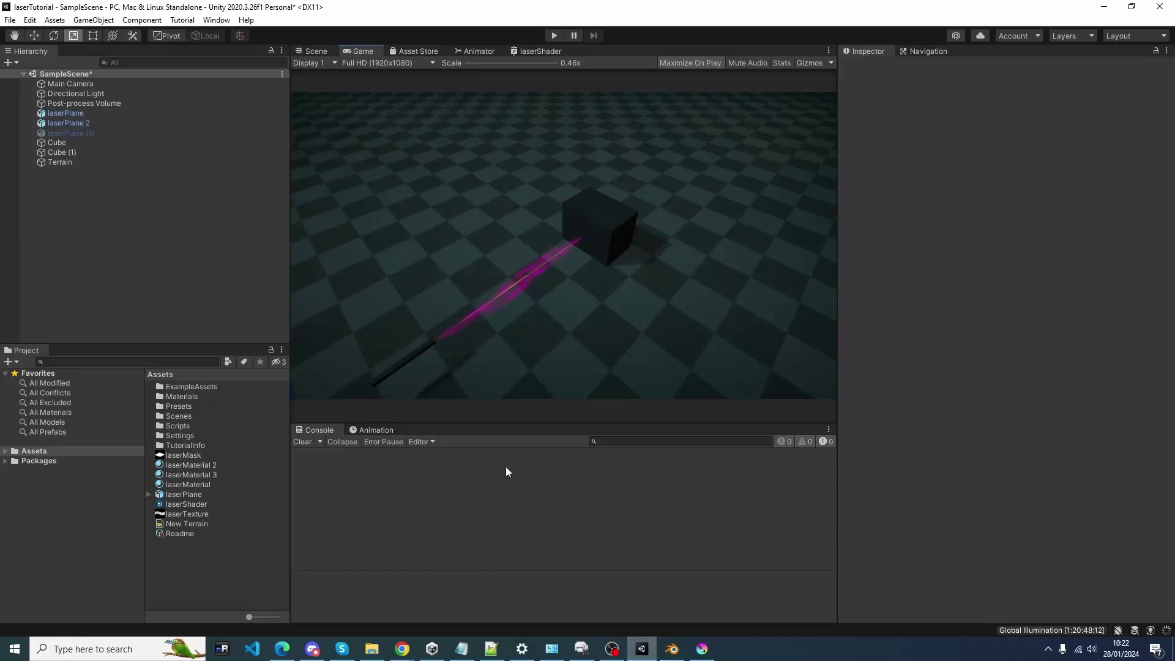
Add a Particle System effect to the scene.
right_click(103, 224)
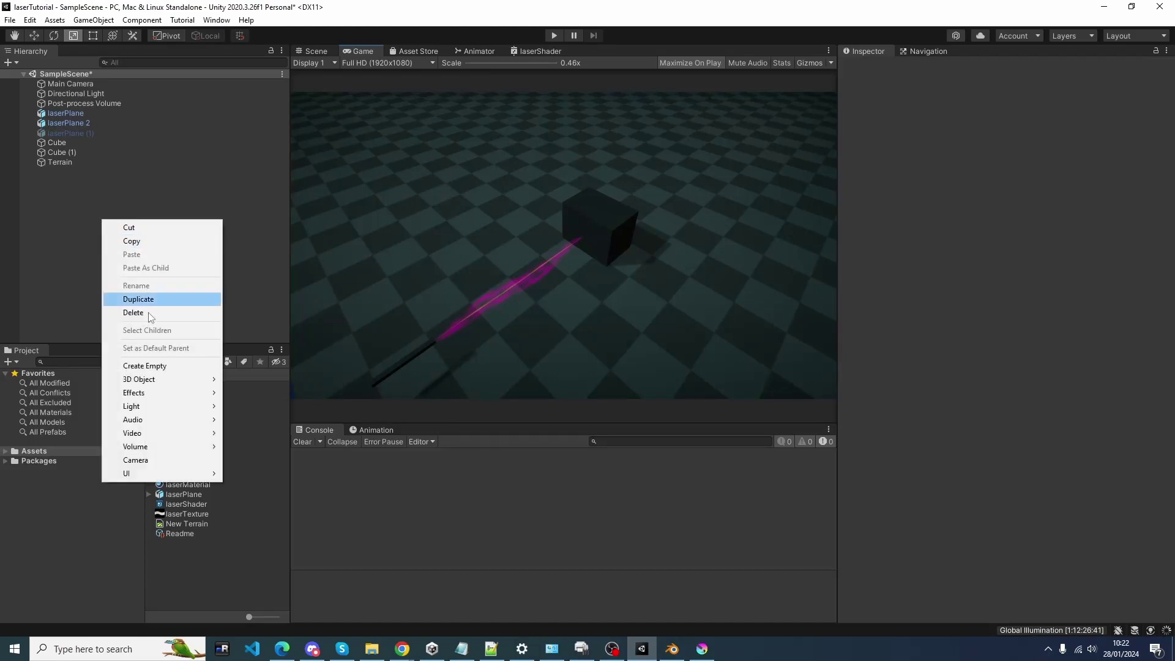
mouse_move(163, 396)
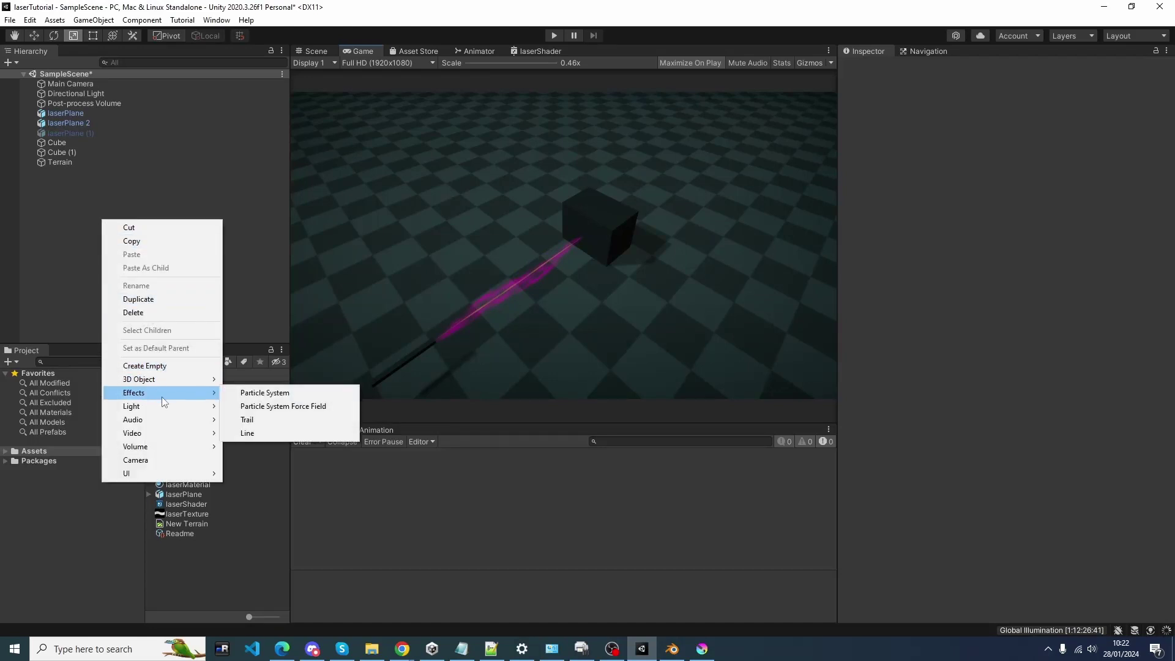
left_click(265, 393)
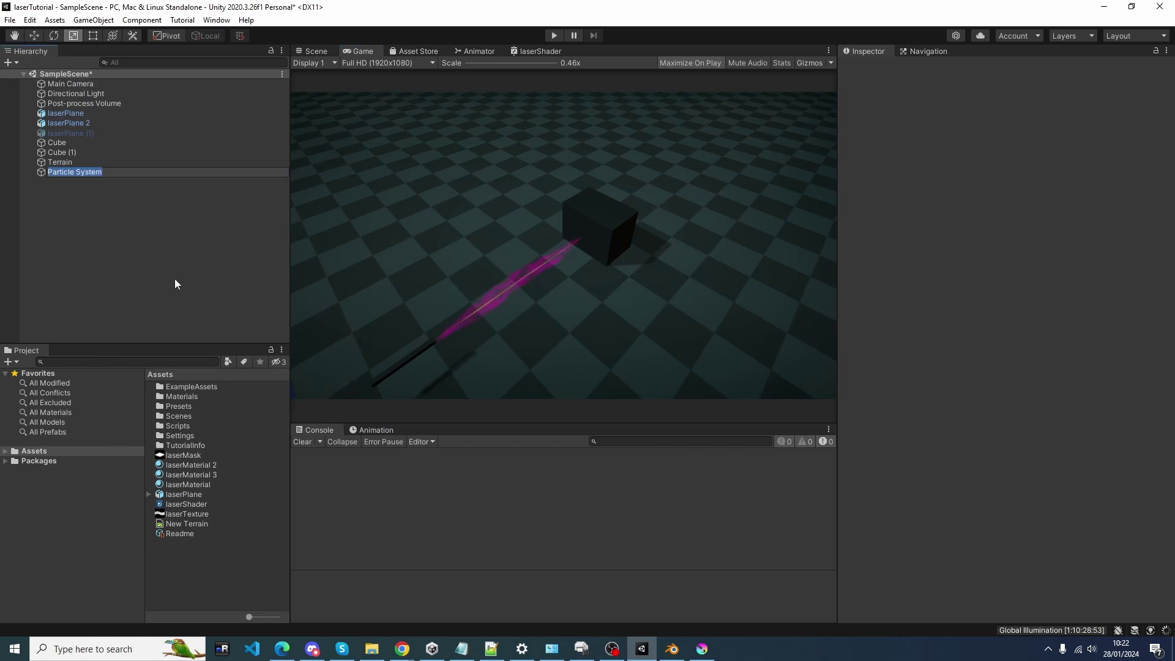
Keep the particle system's default name and set its position to 0, 0, 0.
left_click(101, 211)
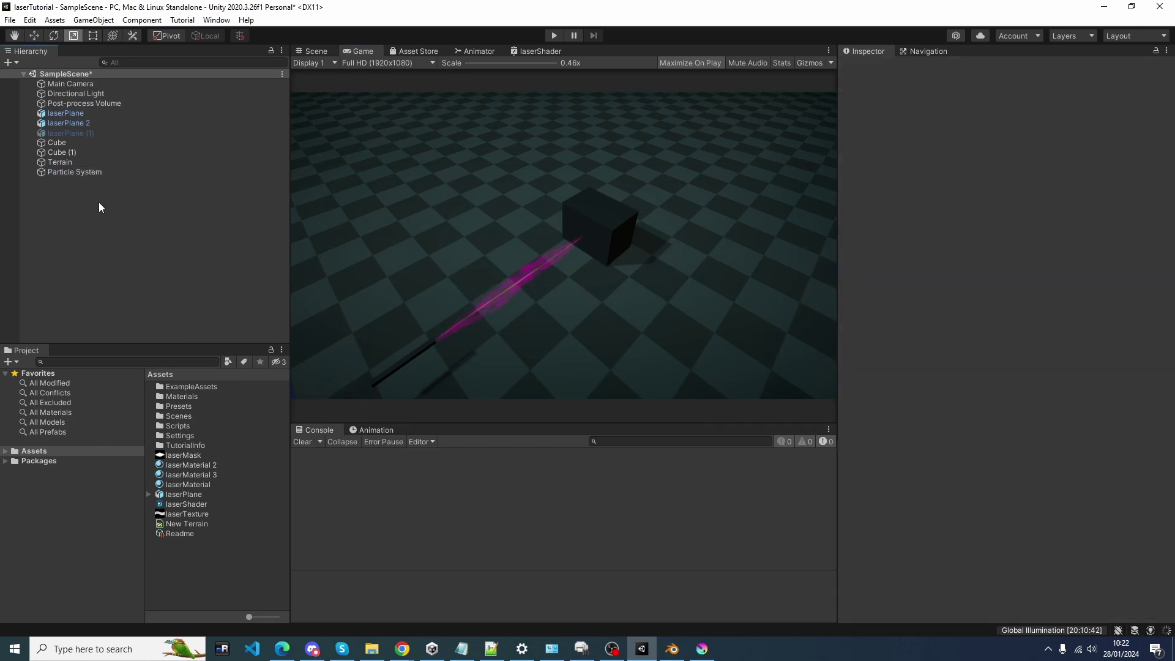
left_click(86, 173)
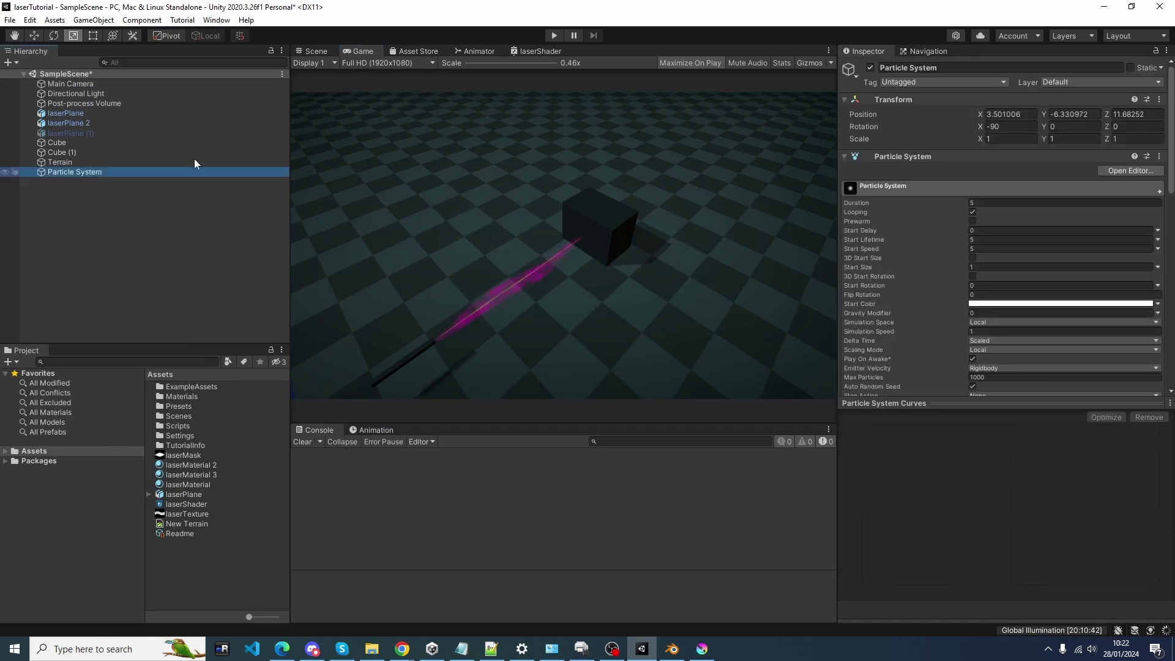
left_click(324, 53)
left_click(1007, 114)
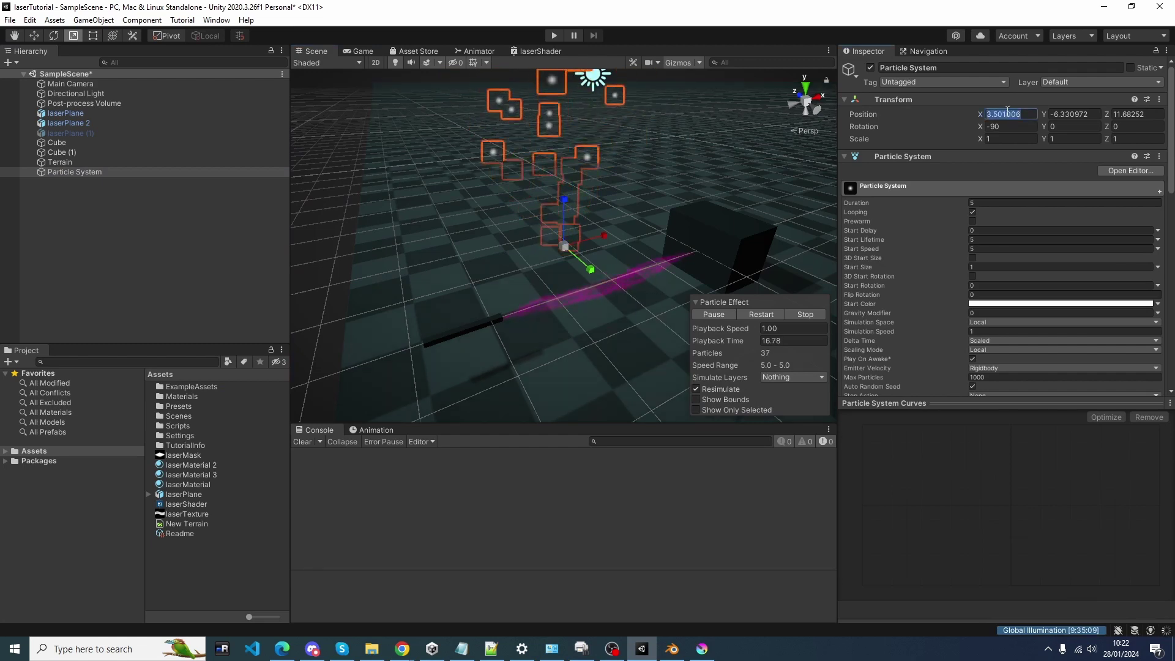
type("0")
key("Tab")
type("0")
key("Tab")
type("0")
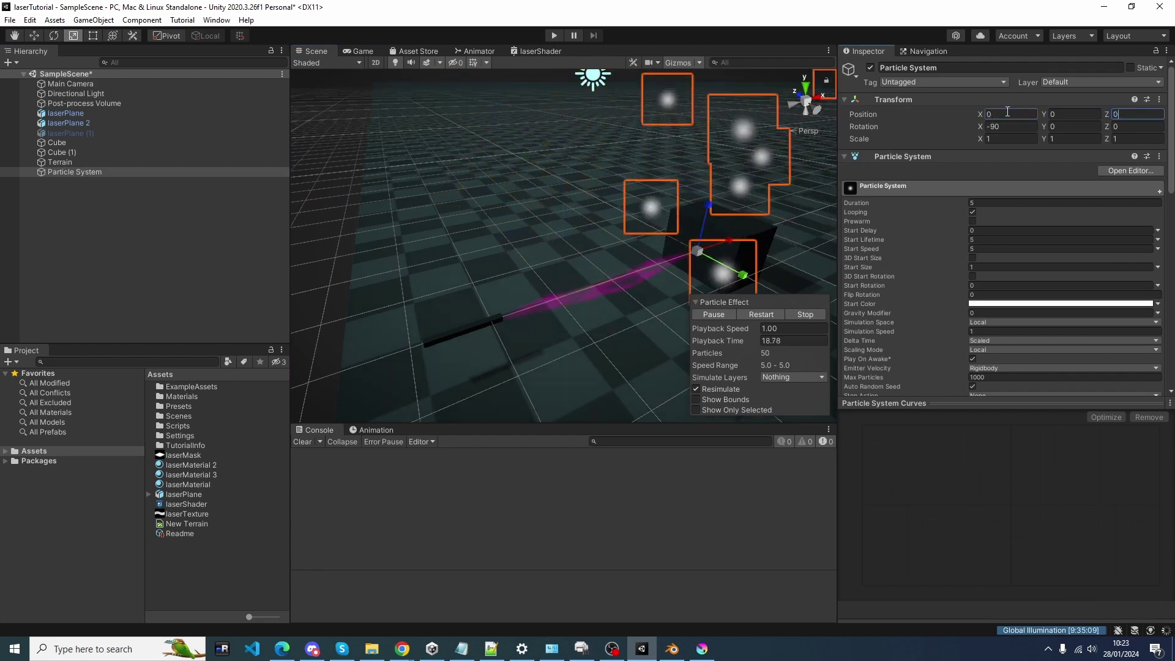
Move the particle system along X to about -0.15, slightly in front of the cube at the laser's far end.
middle_click_drag(770, 218, 590, 266)
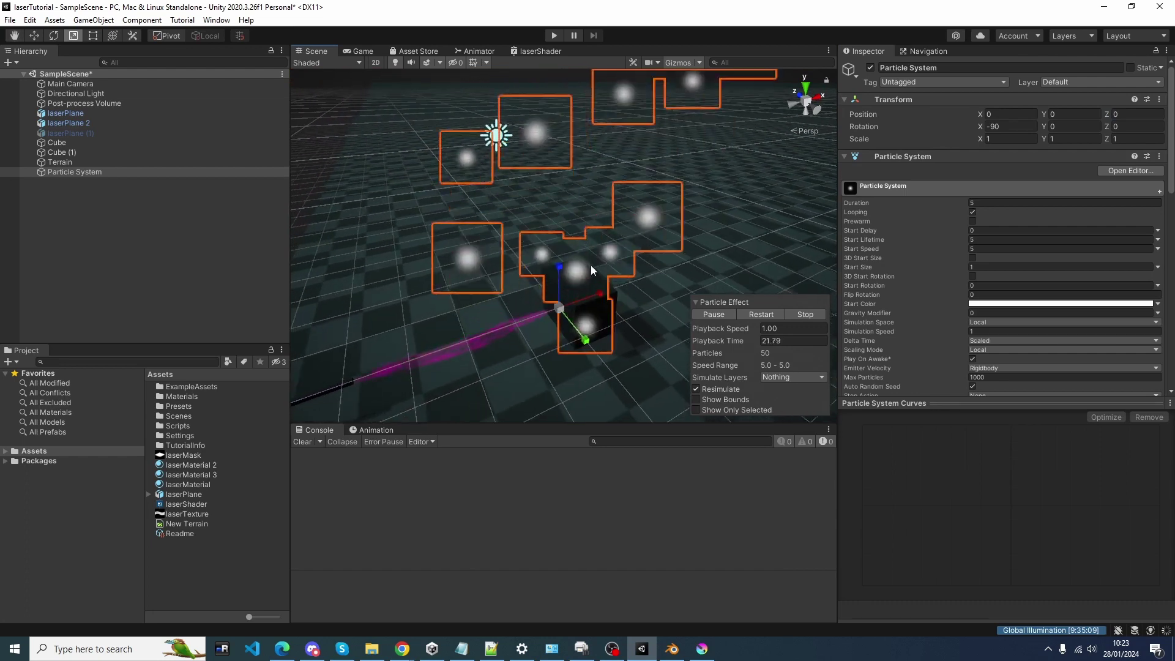
left_click(35, 36)
left_click_drag(582, 297, 583, 300)
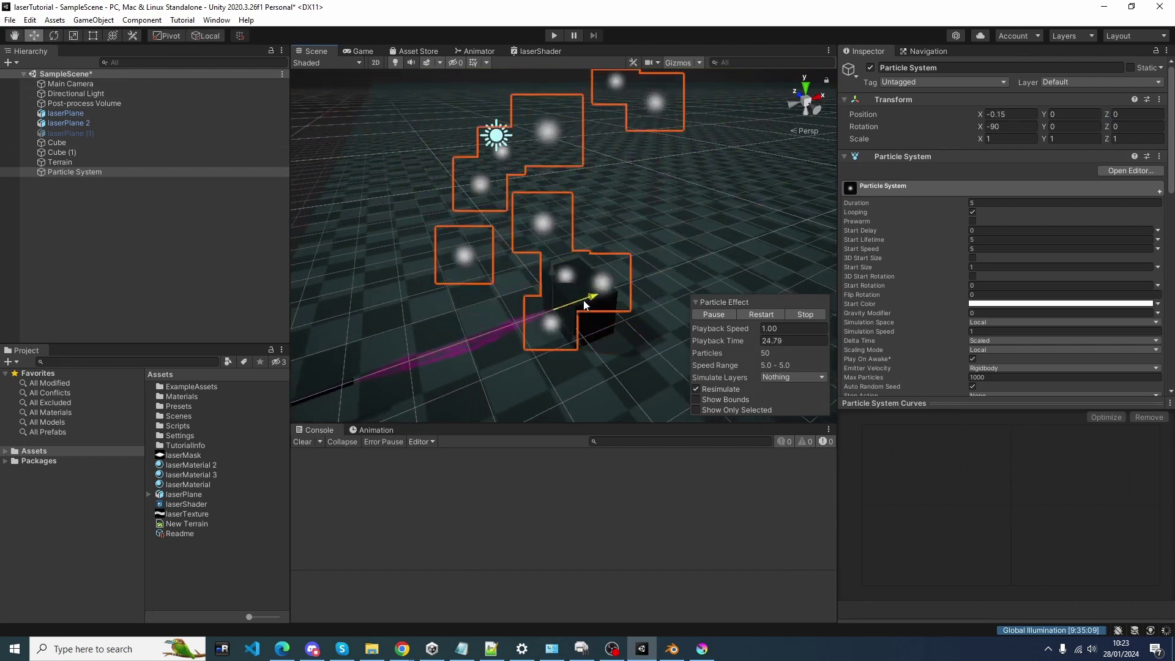
Change the particle system's emission shape to Sphere.
scroll(919, 244, "down", 4)
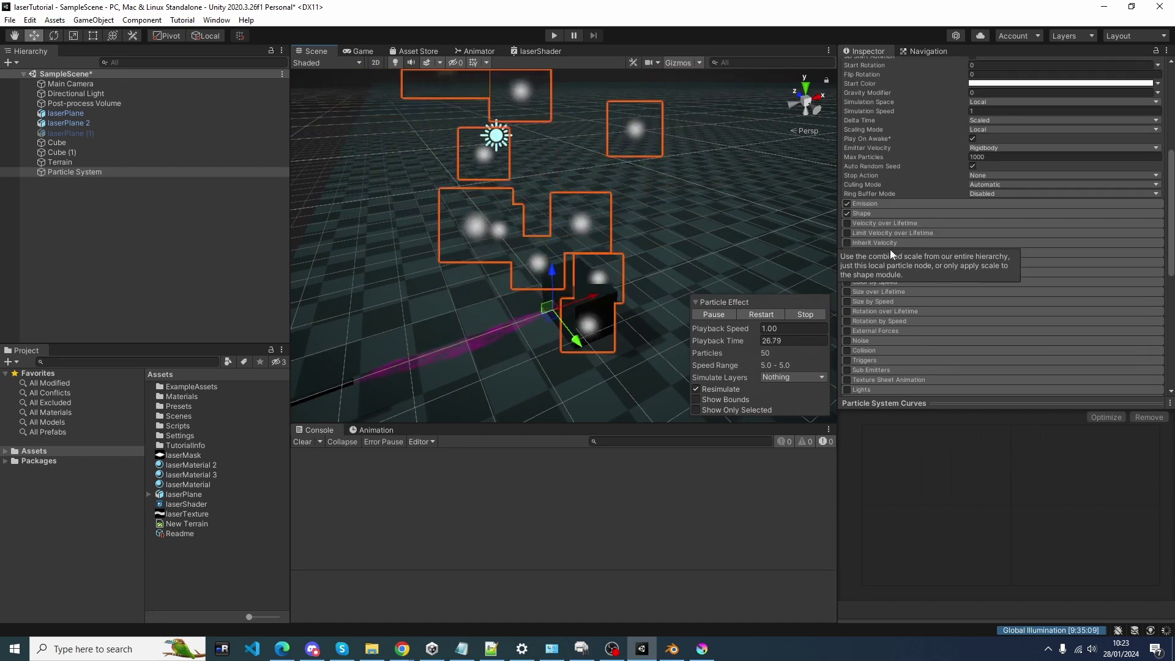
left_click(872, 212)
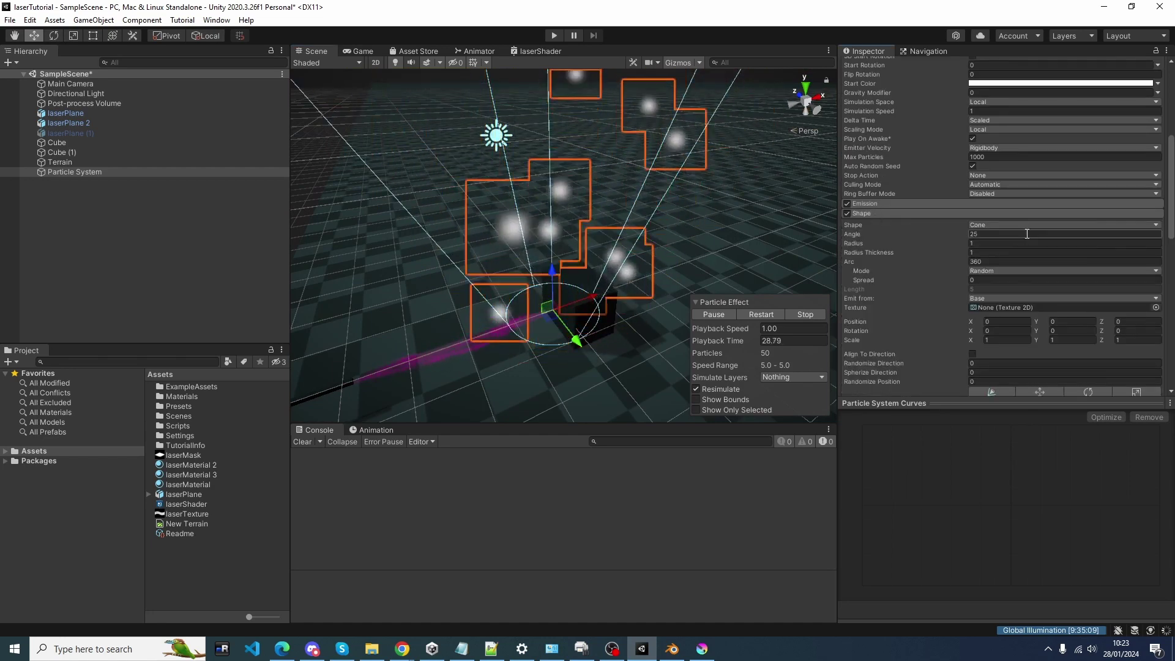
left_click(1029, 226)
left_click(1000, 239)
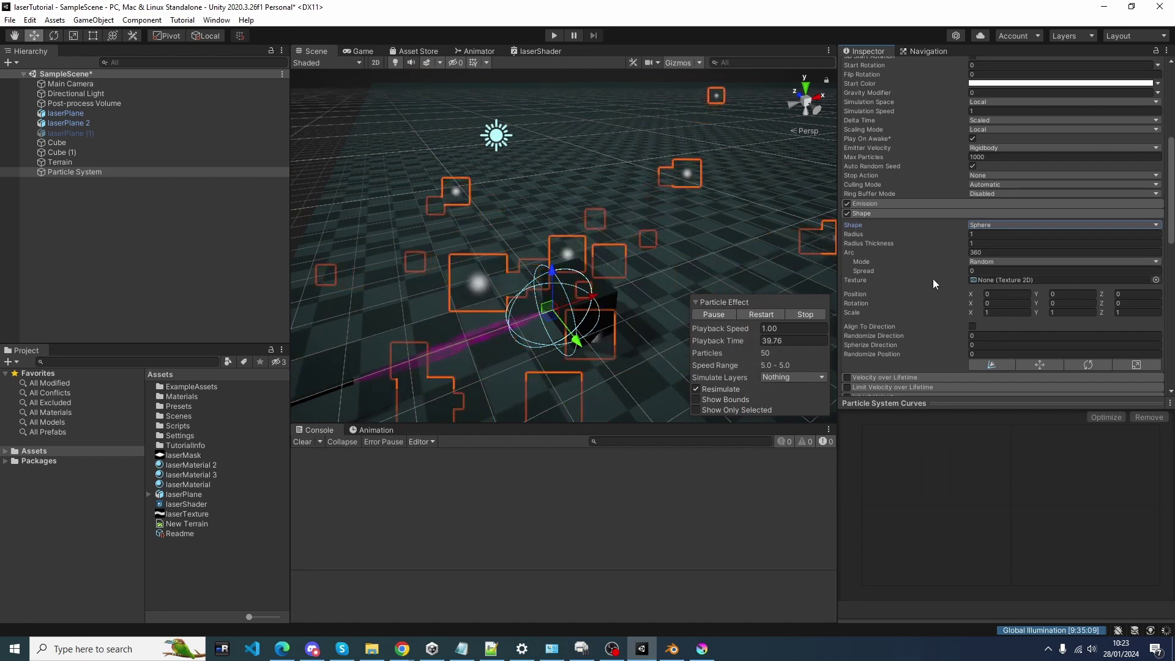
Set the particle system's Duration to 0.1 and its Start Lifetime to 0.1.
scroll(933, 278, "up", 5)
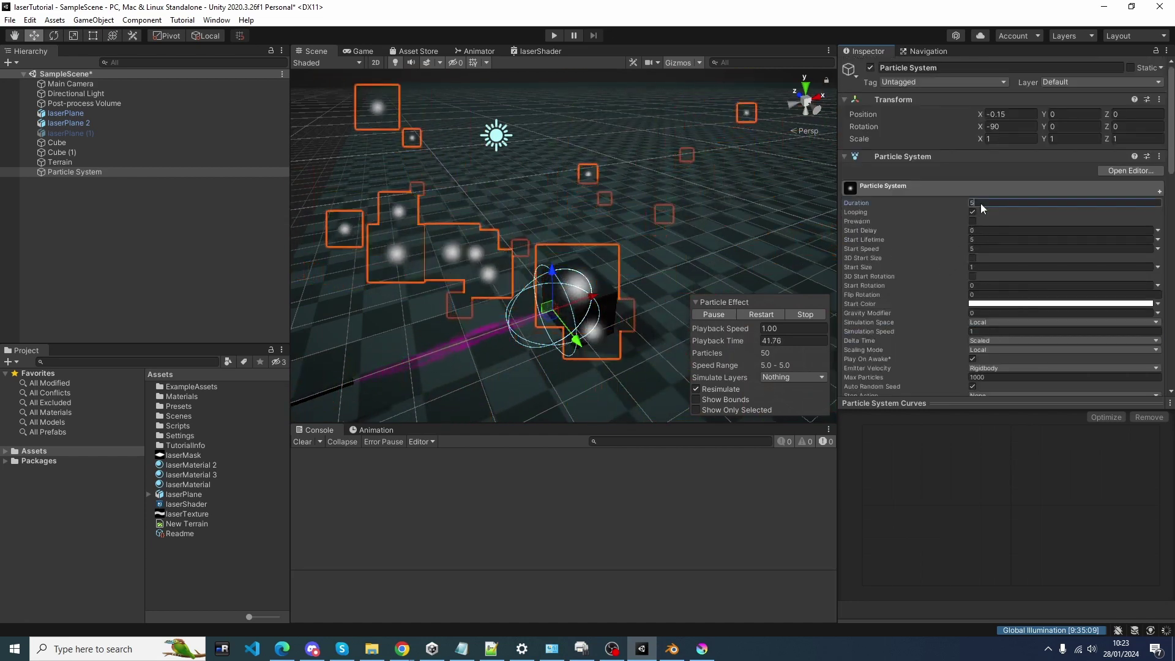
left_click(980, 203)
type("0.1")
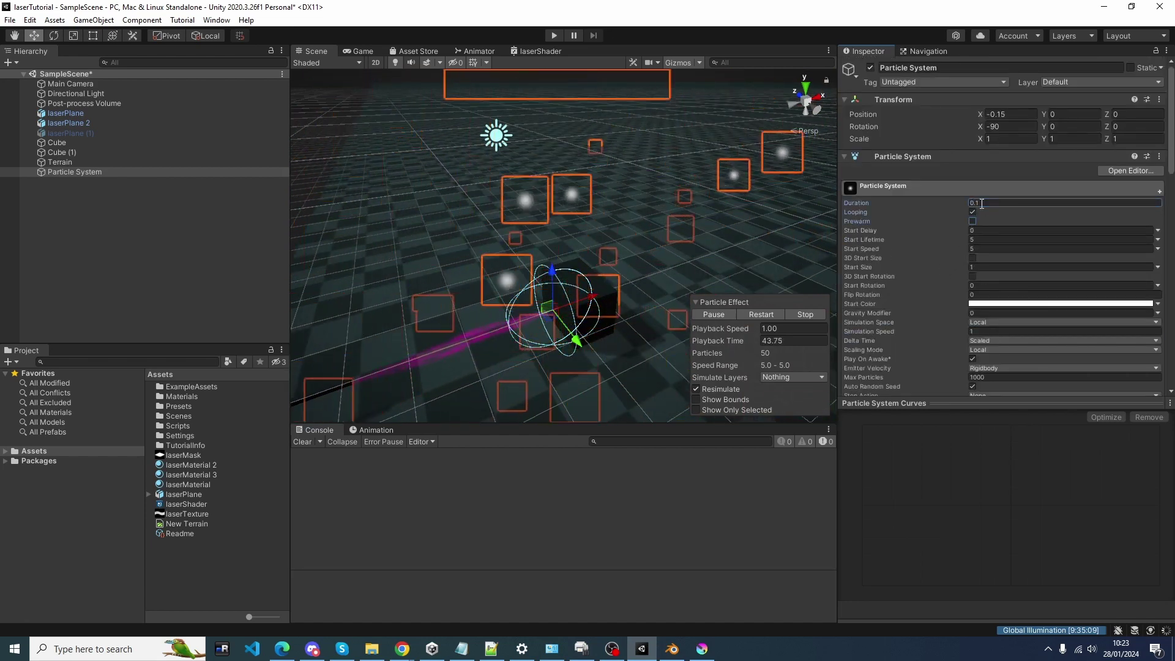
key("Tab")
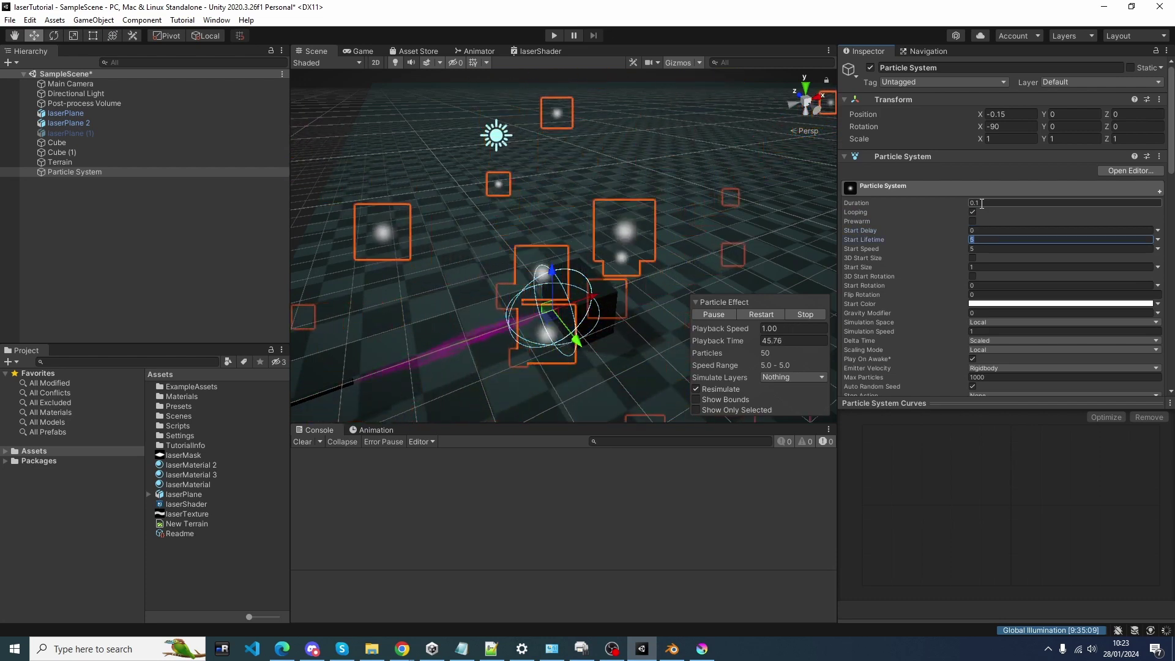
type("0.1")
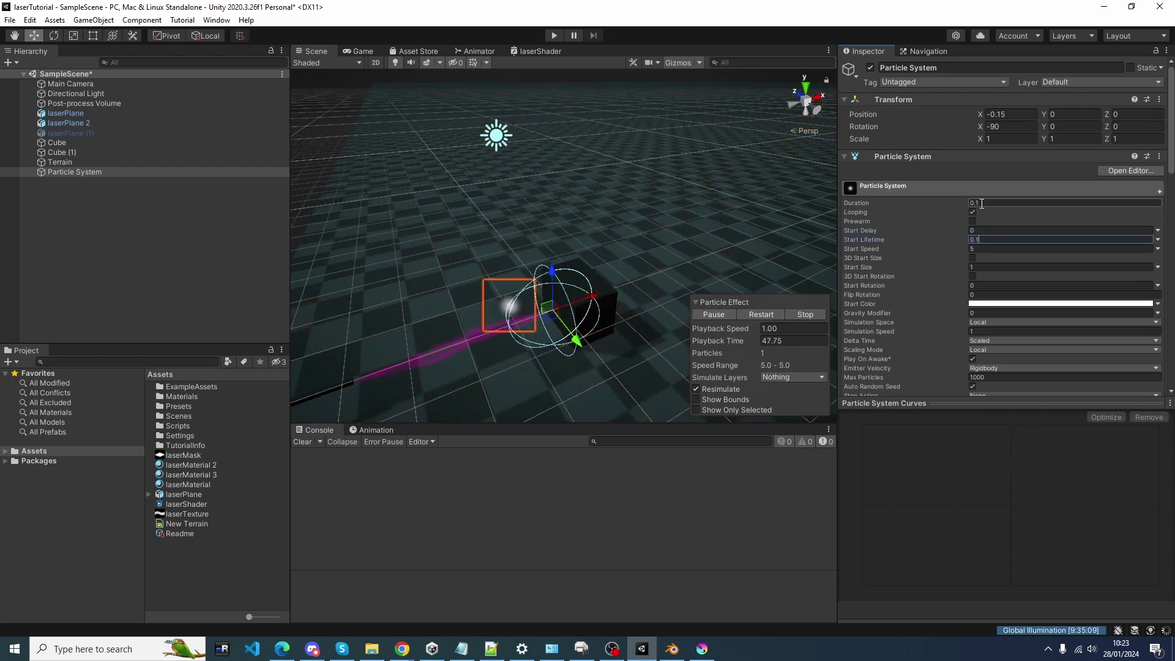
Set the particle emission's Rate over Time to 100.
scroll(982, 203, "down", 10)
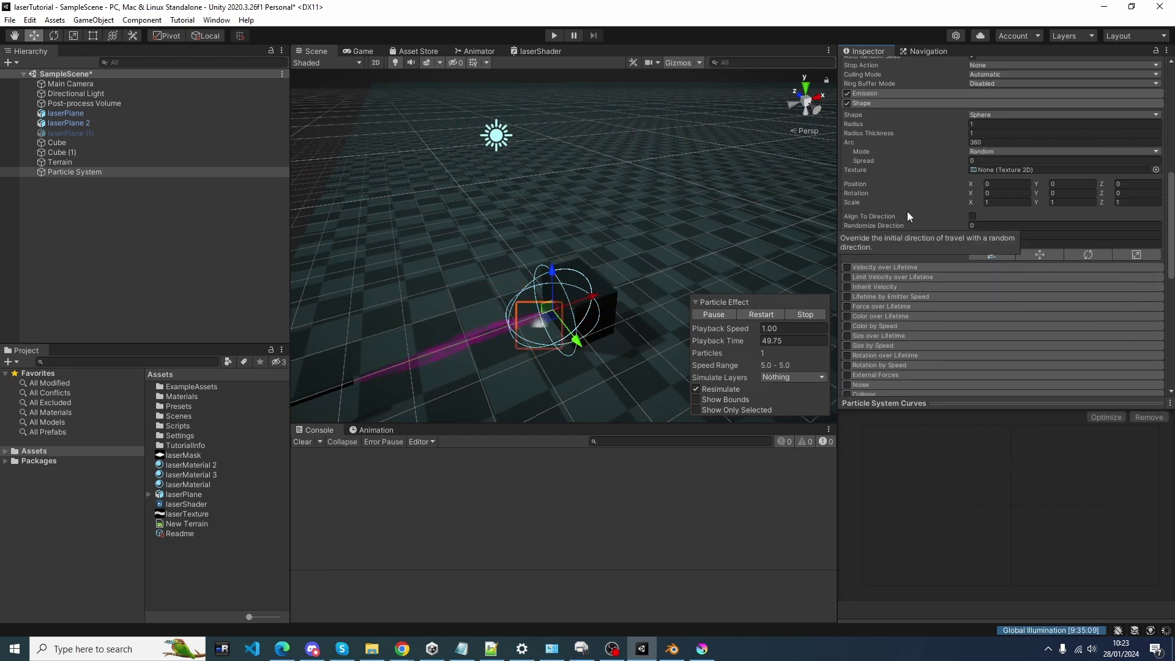
scroll(906, 208, "up", 3)
left_click(887, 203)
left_click(1005, 215)
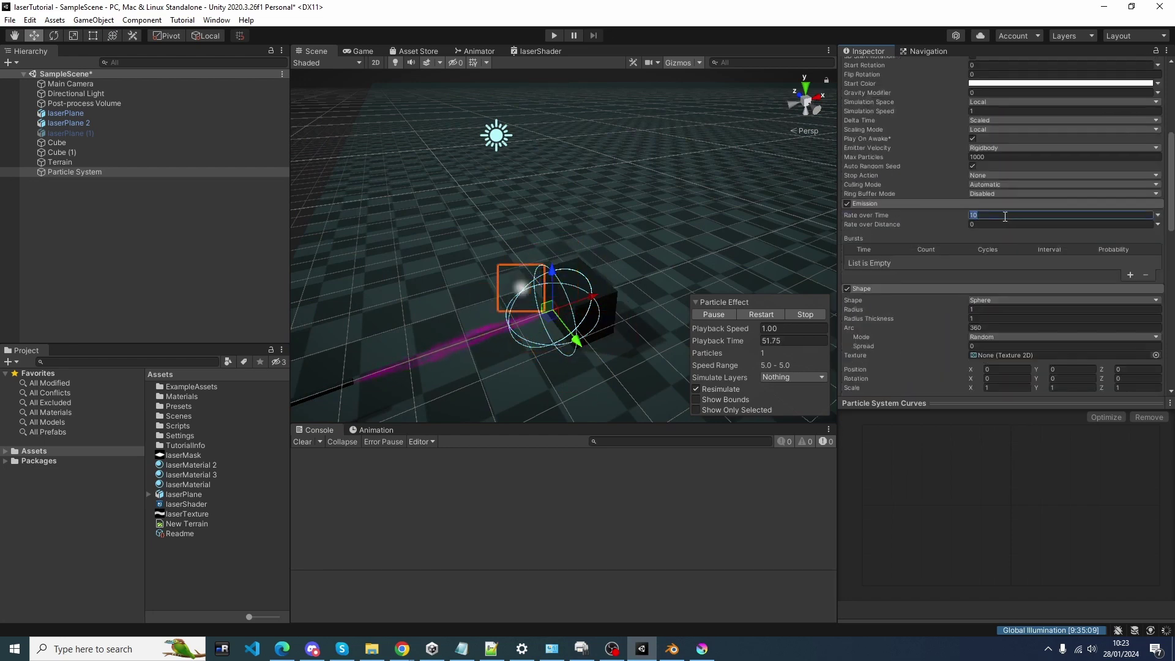
type("0")
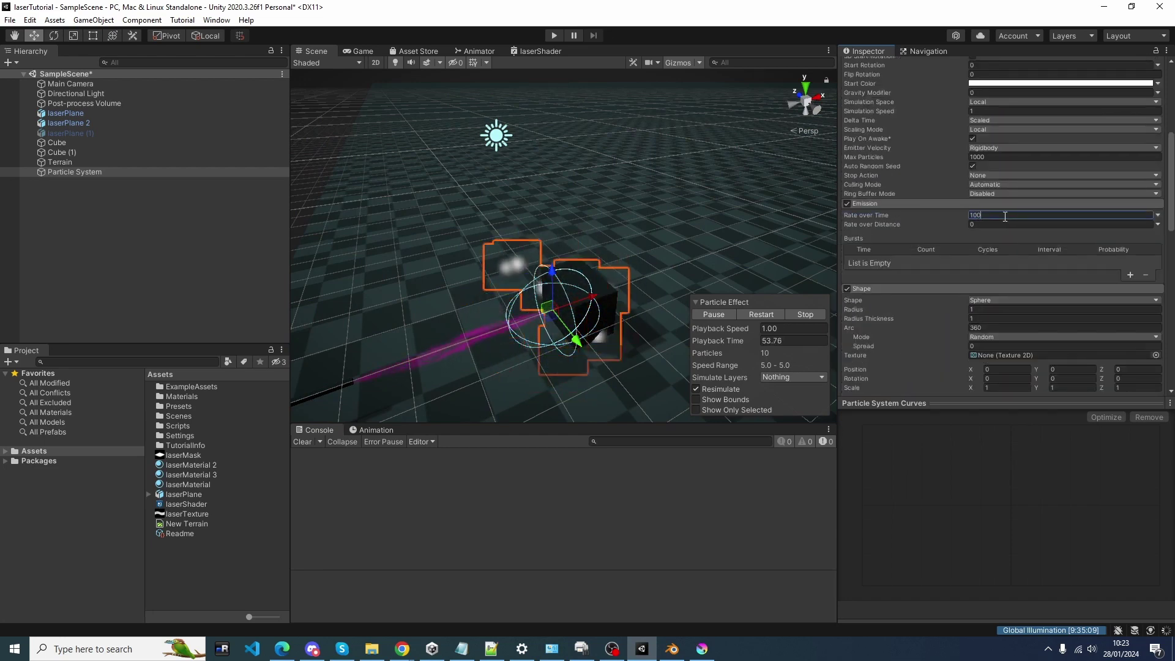
Show the Game view and set the sphere emitter's Radius and Radius Thickness both to 0.01.
left_click(357, 52)
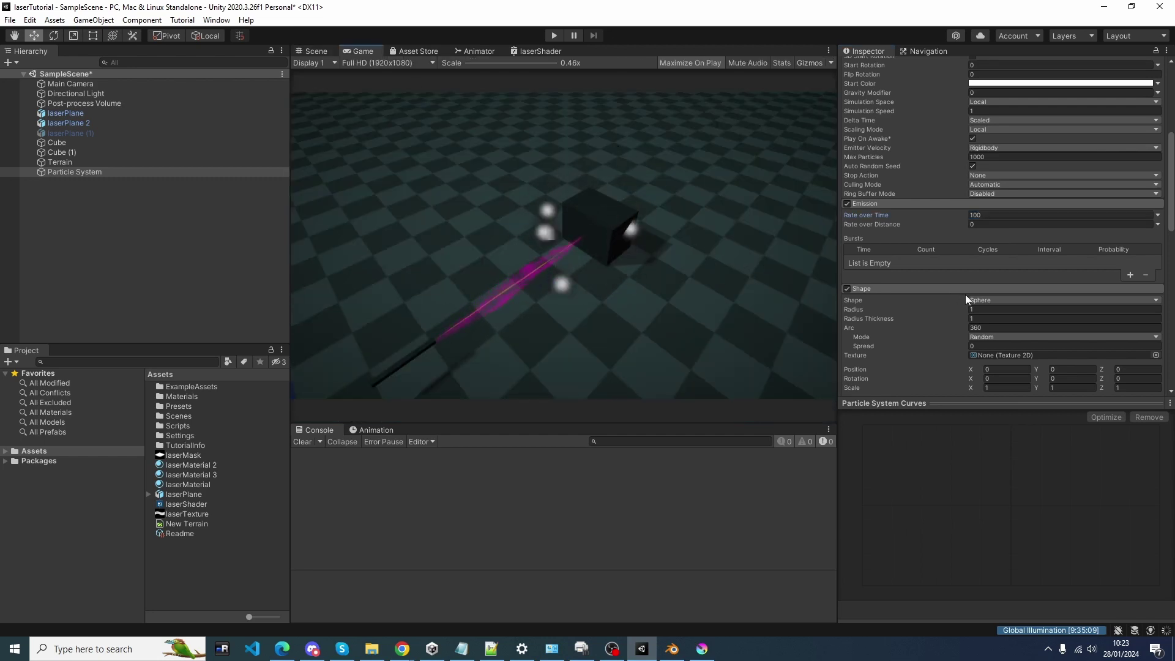
scroll(968, 275, "up", 3)
scroll(968, 272, "up", 2)
scroll(968, 271, "down", 8)
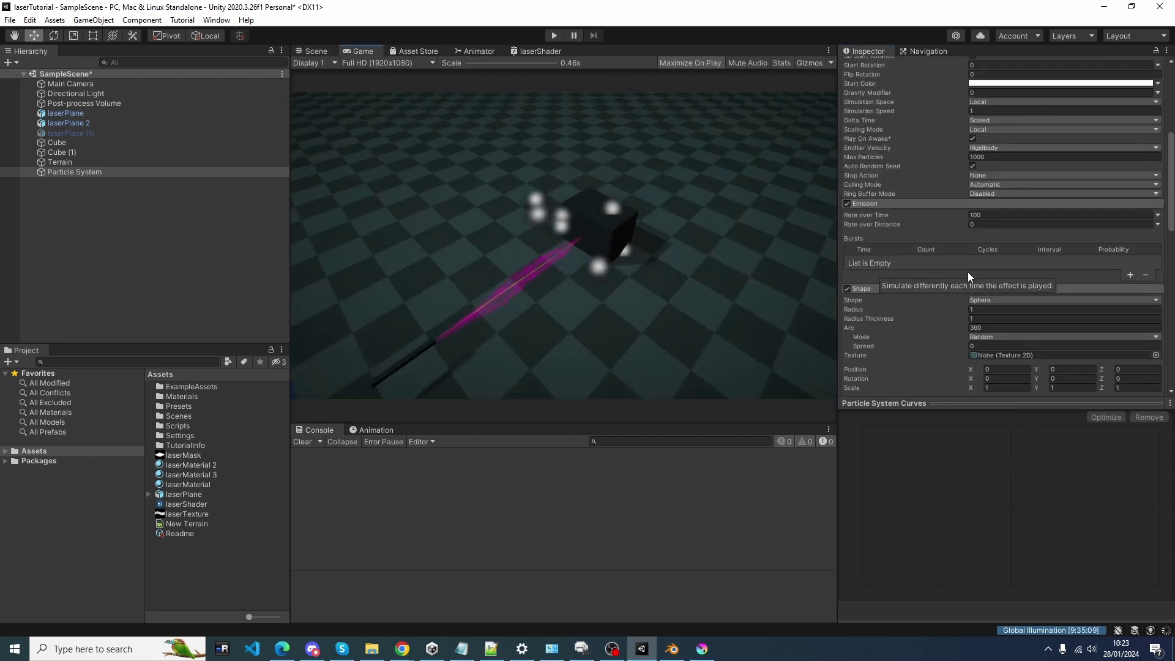
left_click(976, 199)
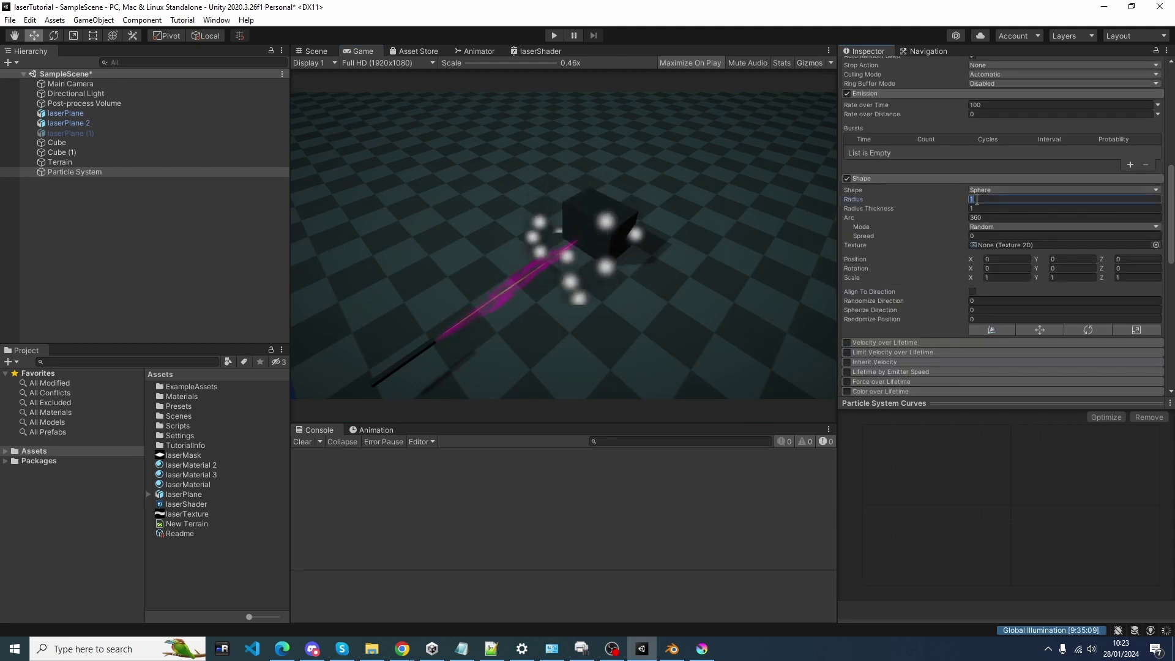
type("0.01")
key("Tab")
type("0.")
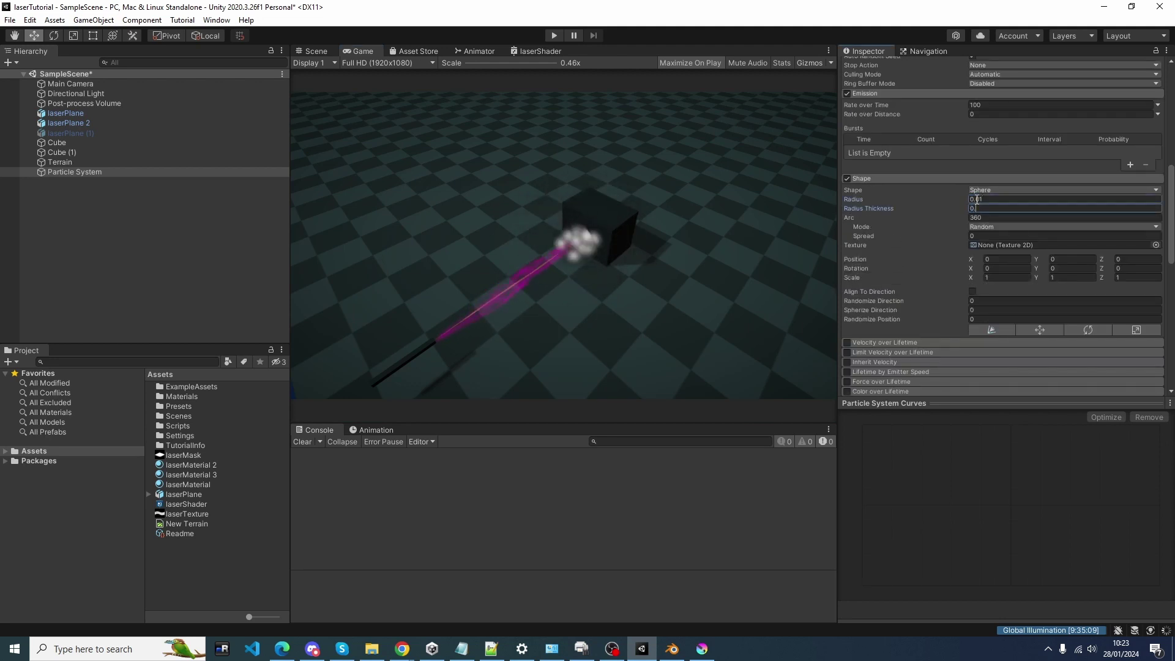
type("01")
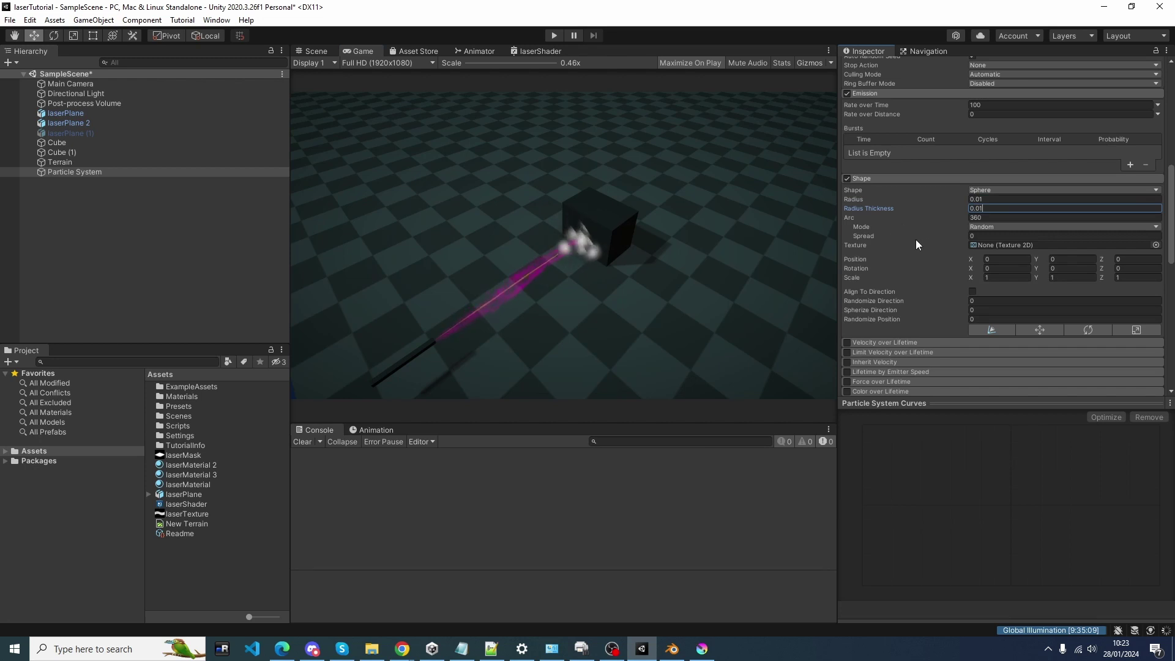
Set the particles' Start Color to magenta FF00E5.
scroll(915, 244, "up", 5)
left_click(985, 193)
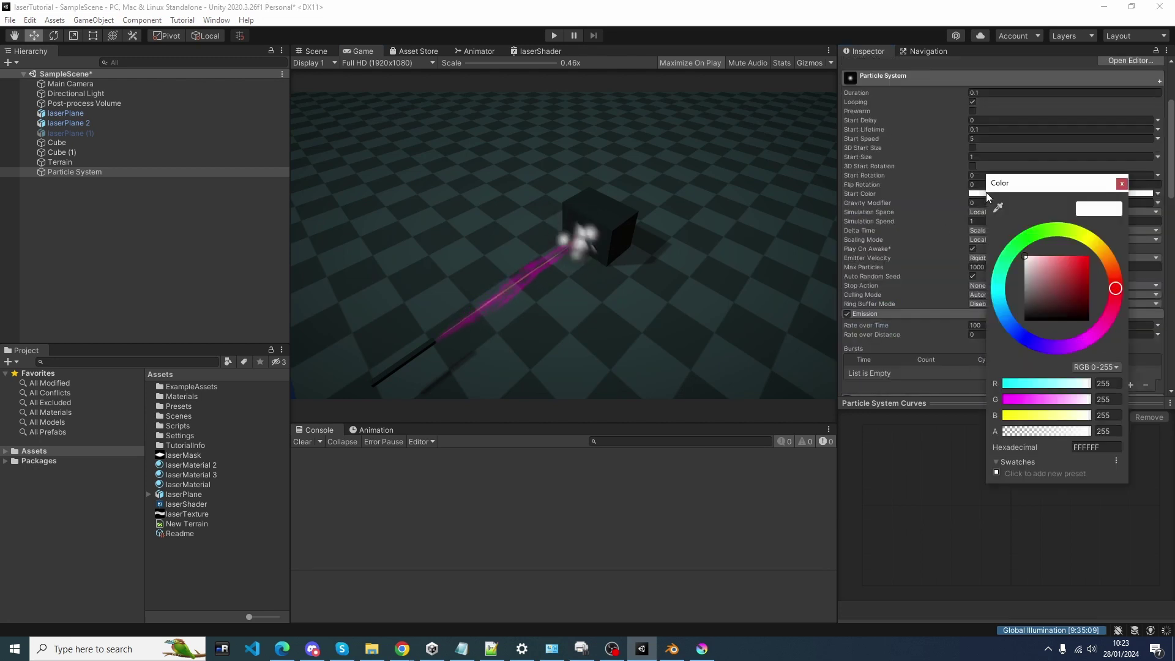
left_click(1100, 251)
left_click(1089, 256)
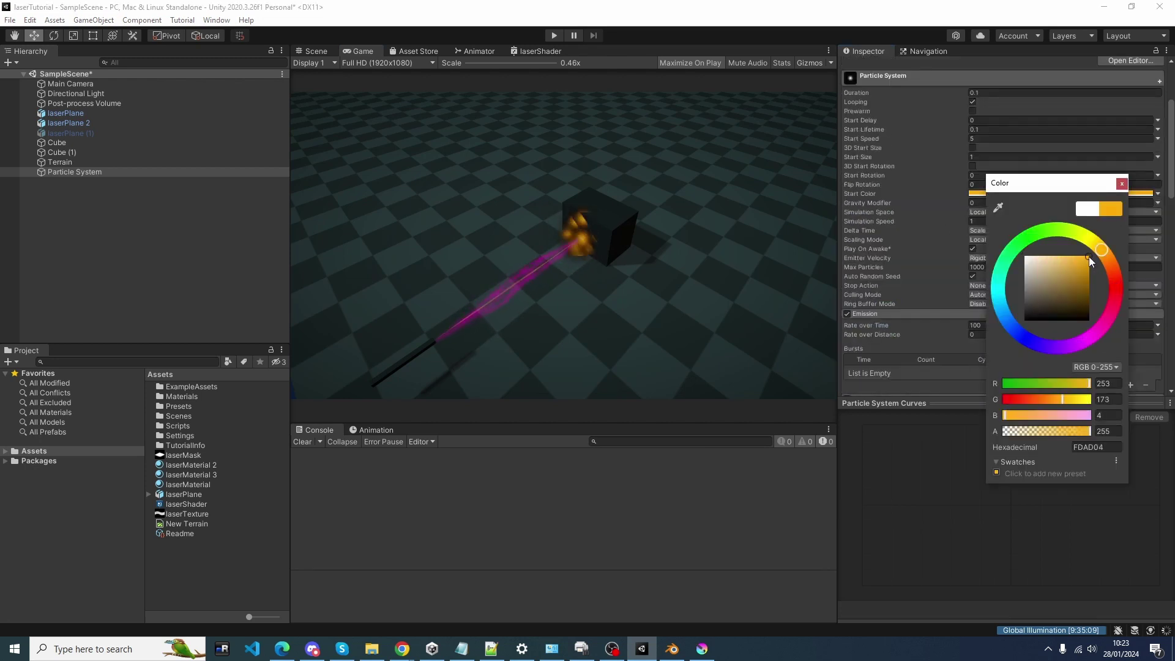
left_click_drag(1089, 256, 1092, 255)
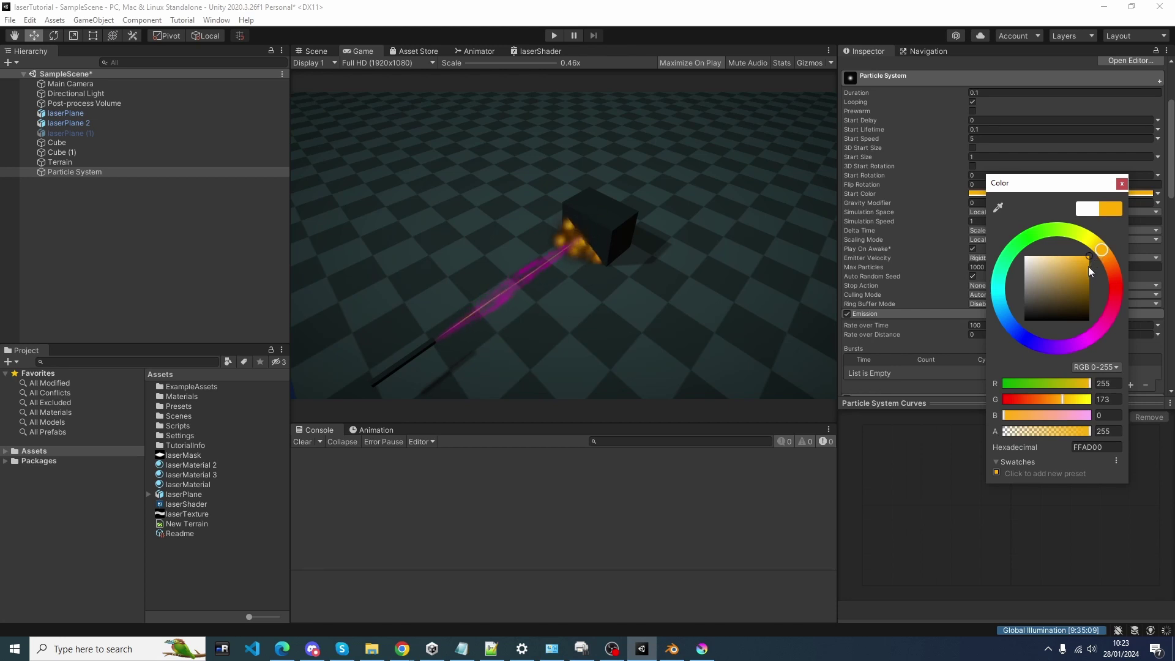
left_click(1106, 273)
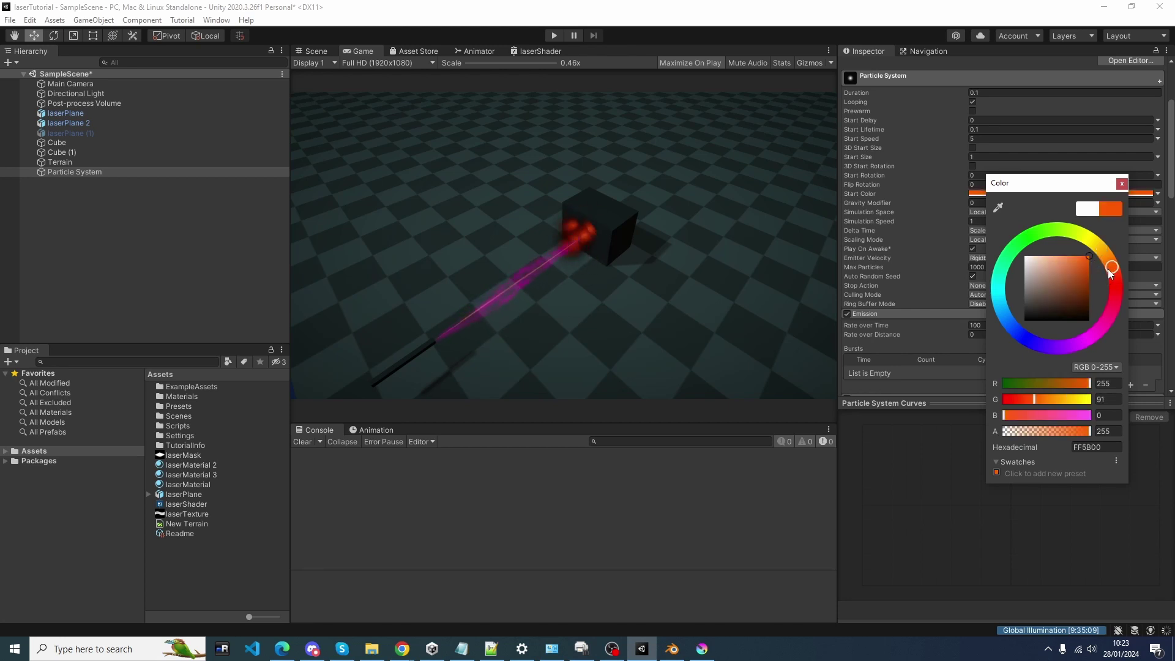
mouse_move(1110, 273)
left_mouse_down()
mouse_move(1106, 320)
mouse_move(1088, 330)
left_mouse_up()
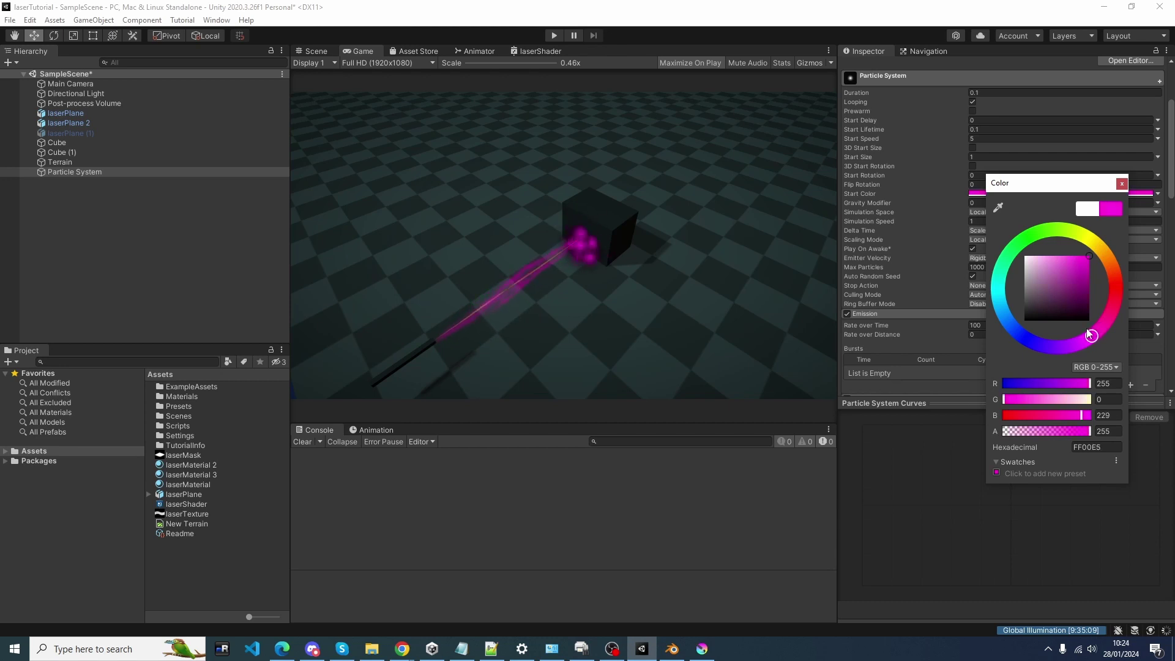
Switch Start Color to Random Between Two Colors and make the second color orange-yellow FFB502.
left_click(1157, 194)
left_click(1157, 193)
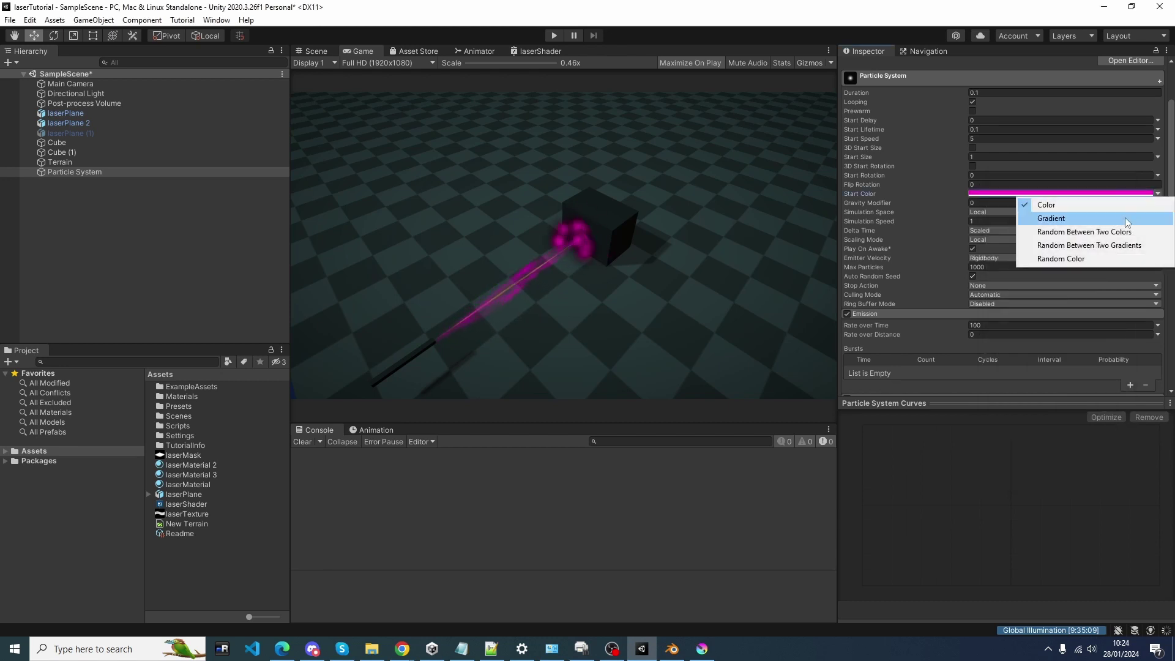
left_click(1122, 234)
left_click(1121, 202)
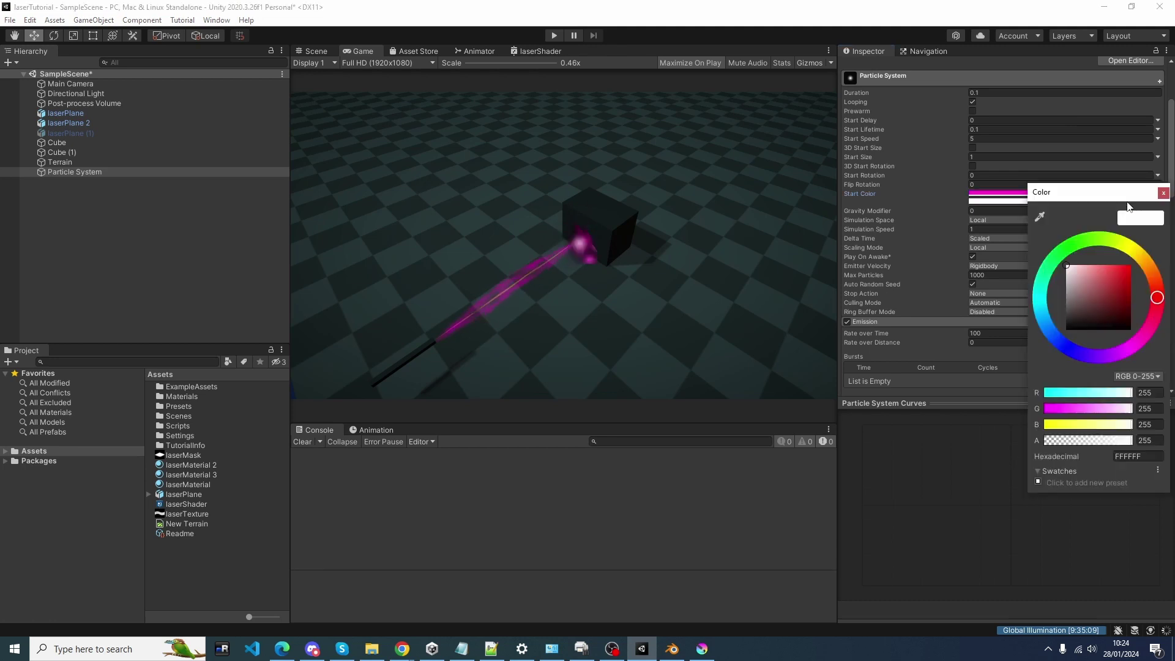
left_click(1138, 261)
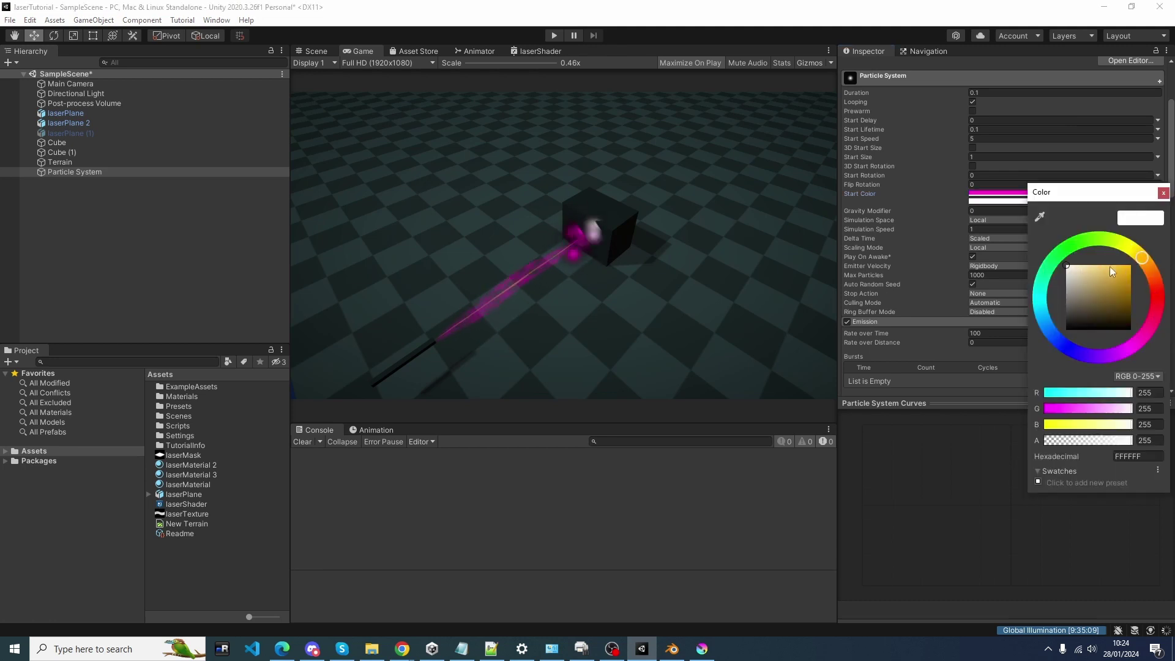
left_click_drag(1110, 266, 1130, 262)
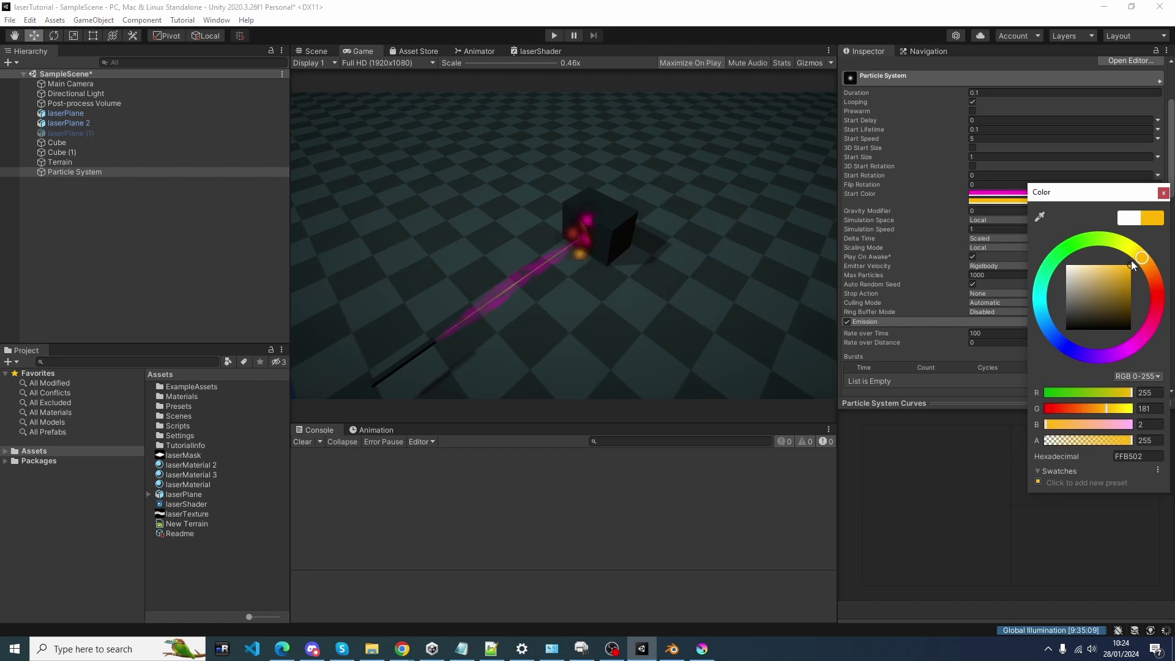
left_click(1163, 193)
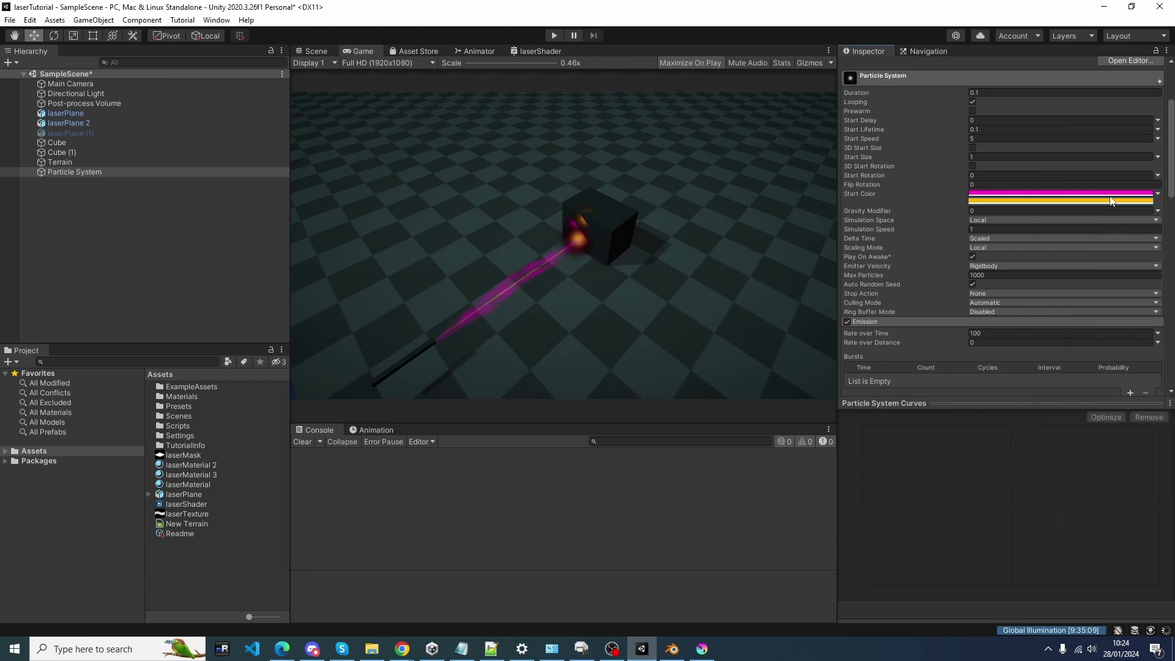
Switch the particles' Start Size to Random Between Two Constants with values 0.2 and 0.5.
scroll(1053, 185, "up", 3)
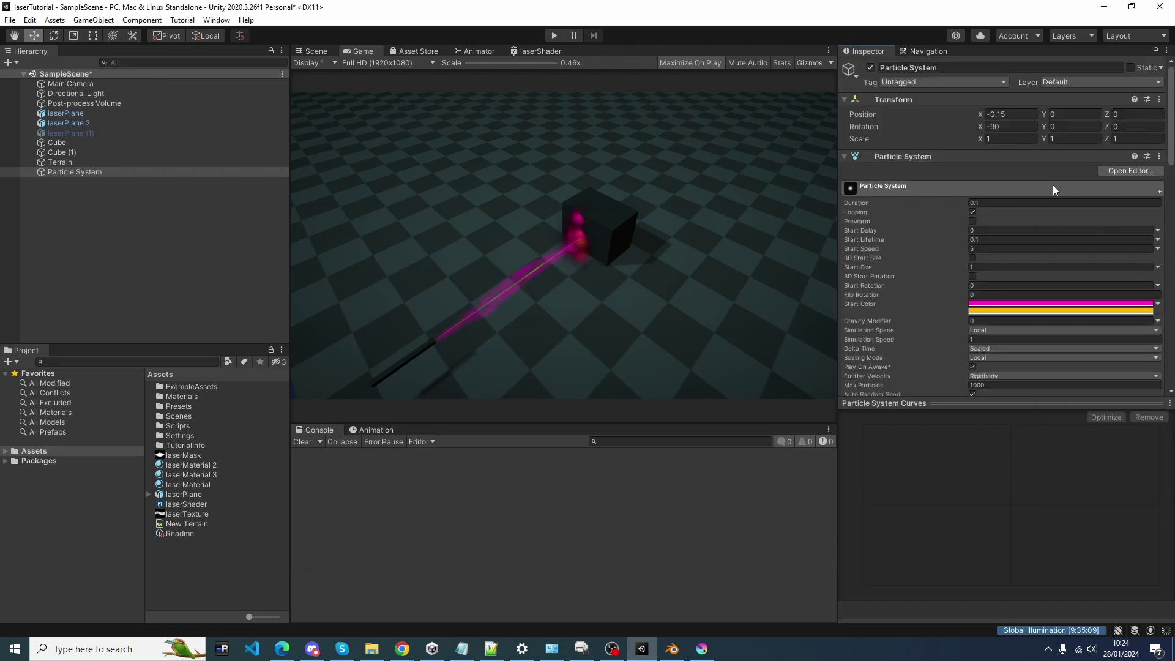
left_click(981, 266)
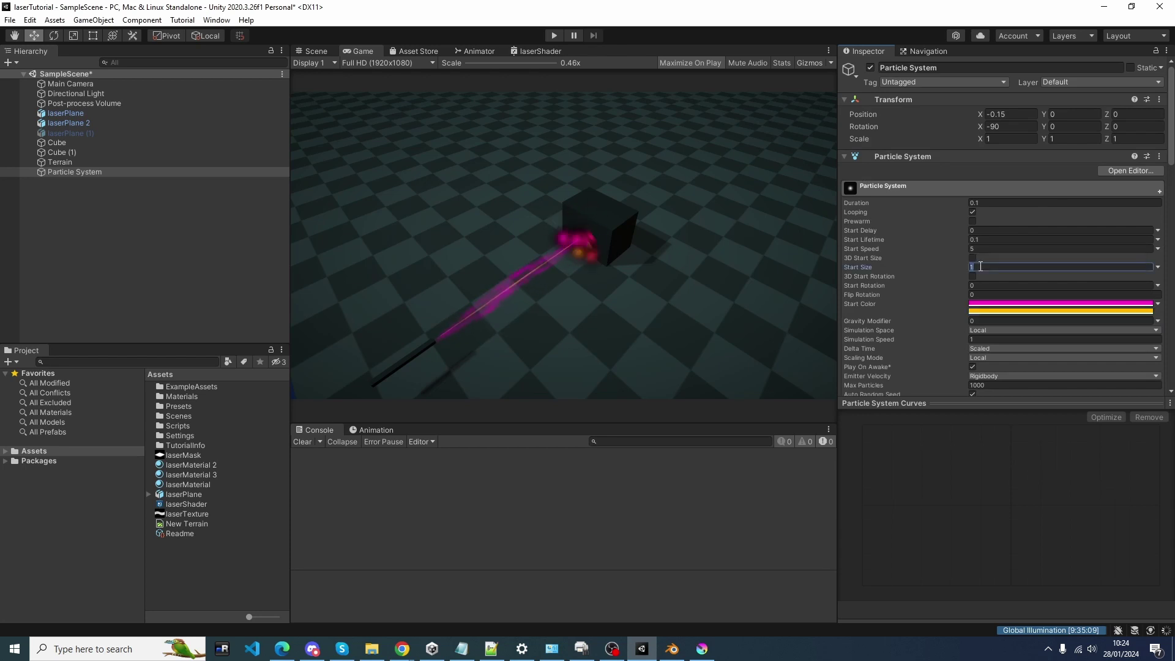
left_click(1158, 267)
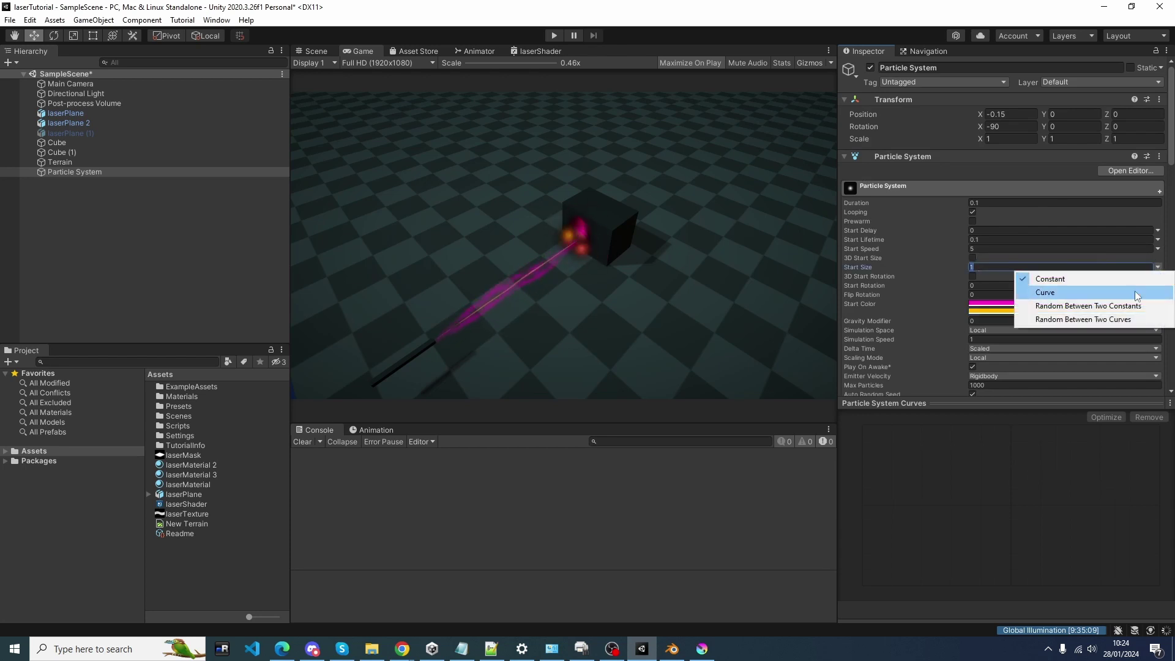
left_click(1065, 305)
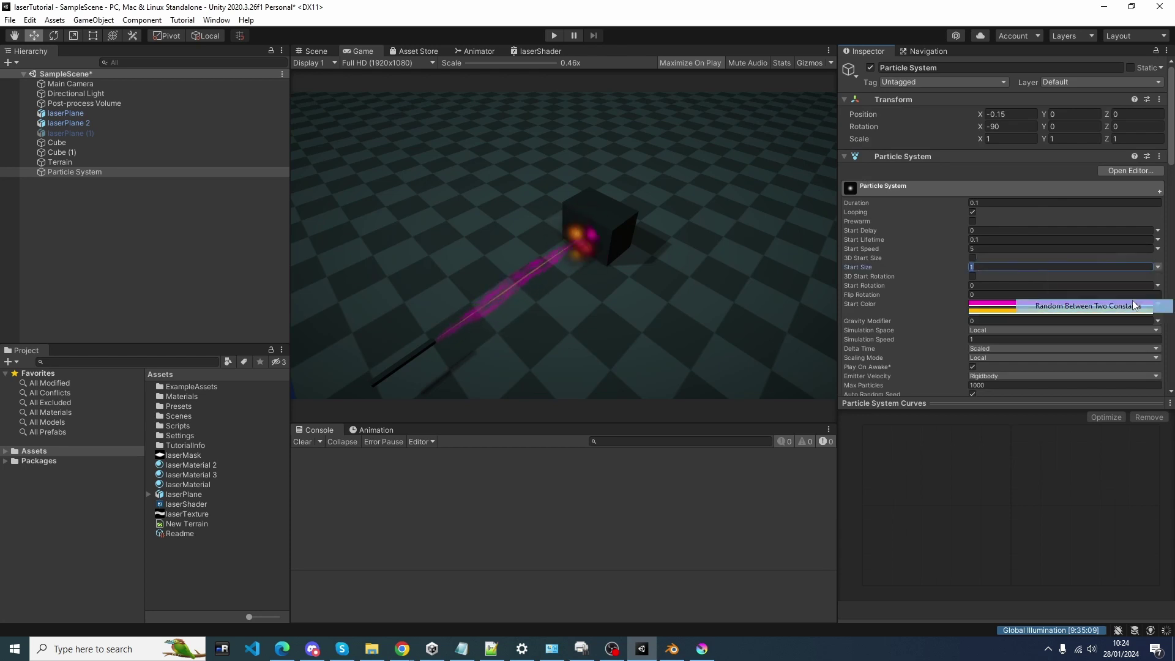
left_click(1013, 265)
type("0.2")
key("Tab")
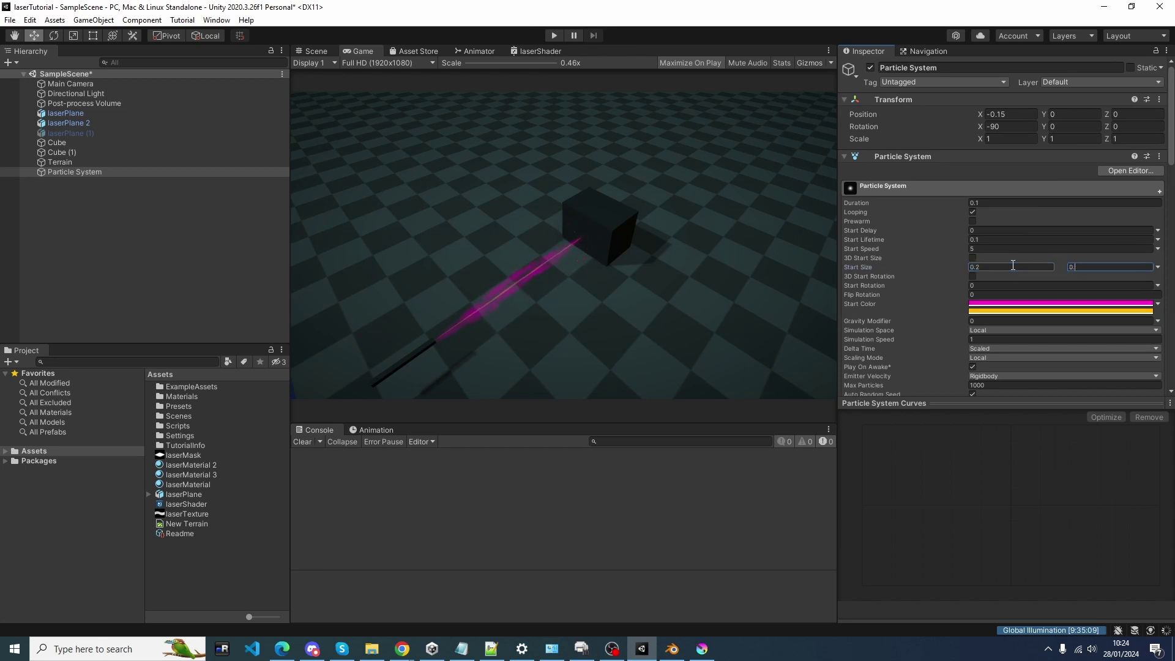
key("Return")
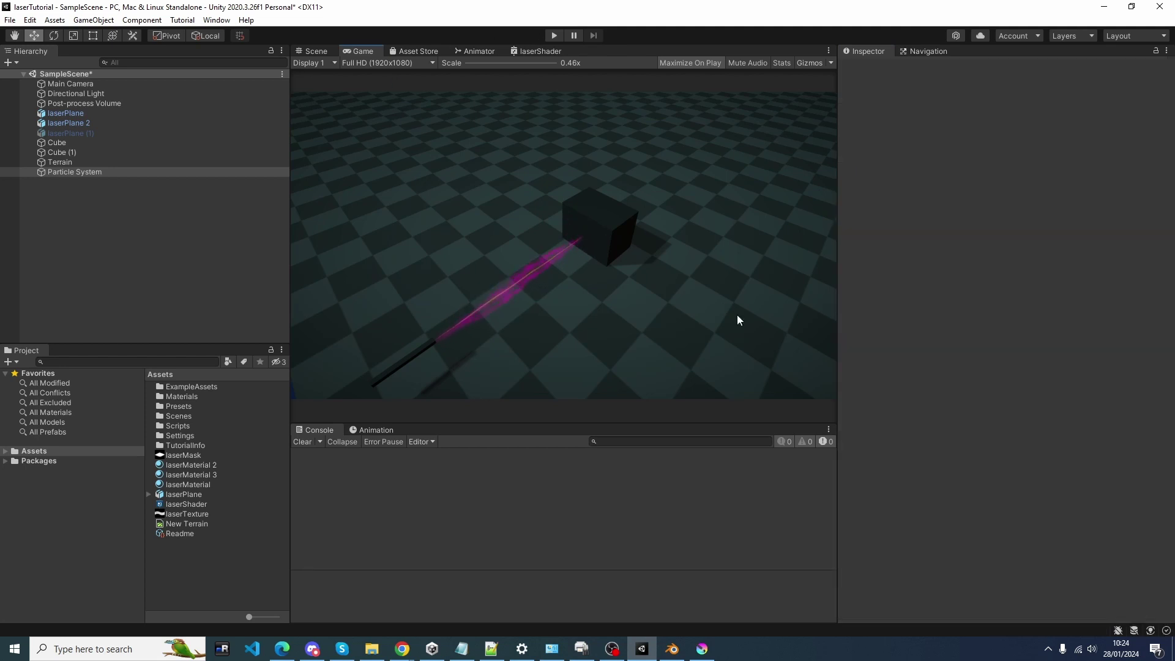
Enable Color over Lifetime on the particles and set the gradient's end alpha to 0 so they fade out.
scroll(905, 292, "down", 10)
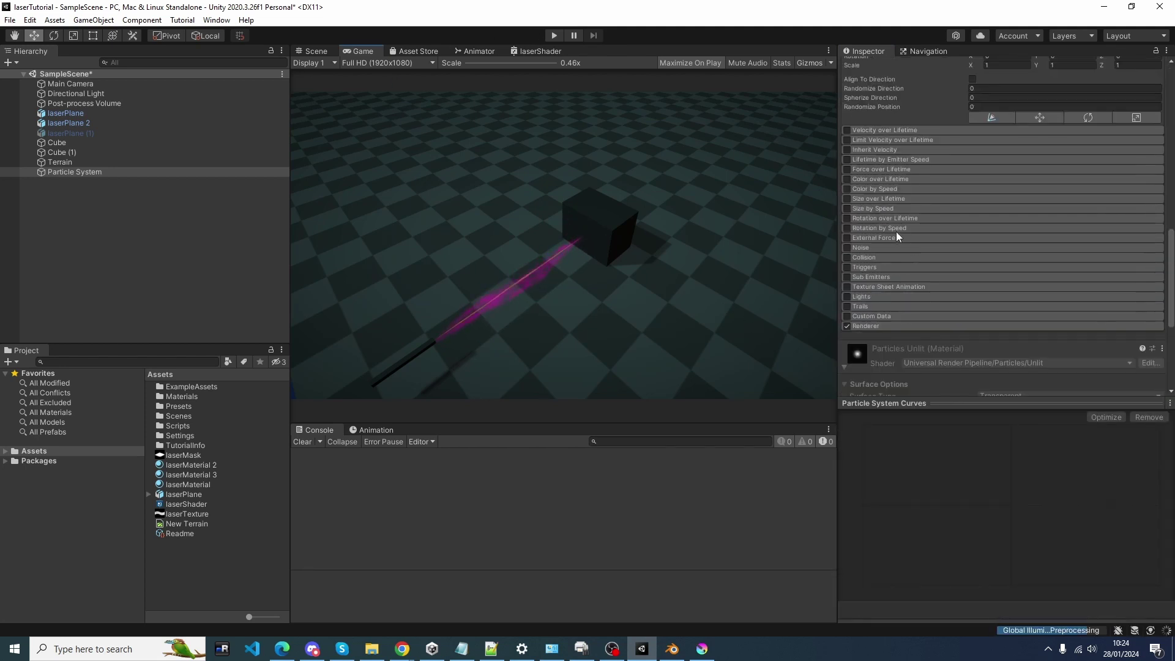
left_click(846, 178)
left_click(866, 178)
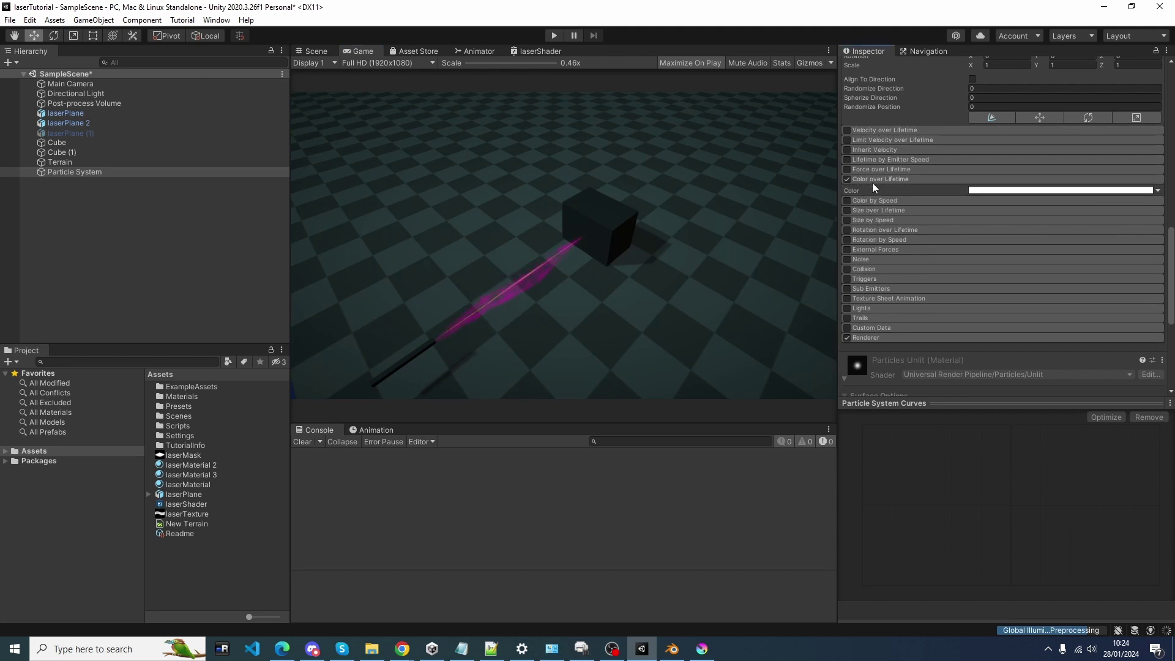
left_click(977, 190)
left_click(1027, 320)
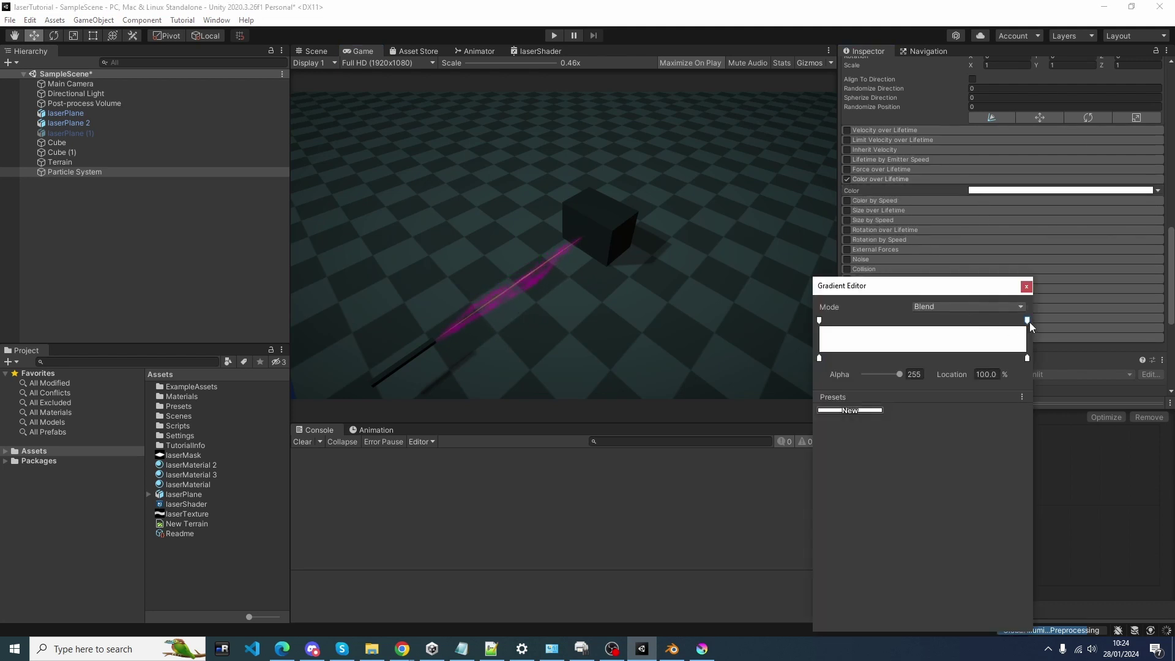
left_click_drag(902, 375, 837, 382)
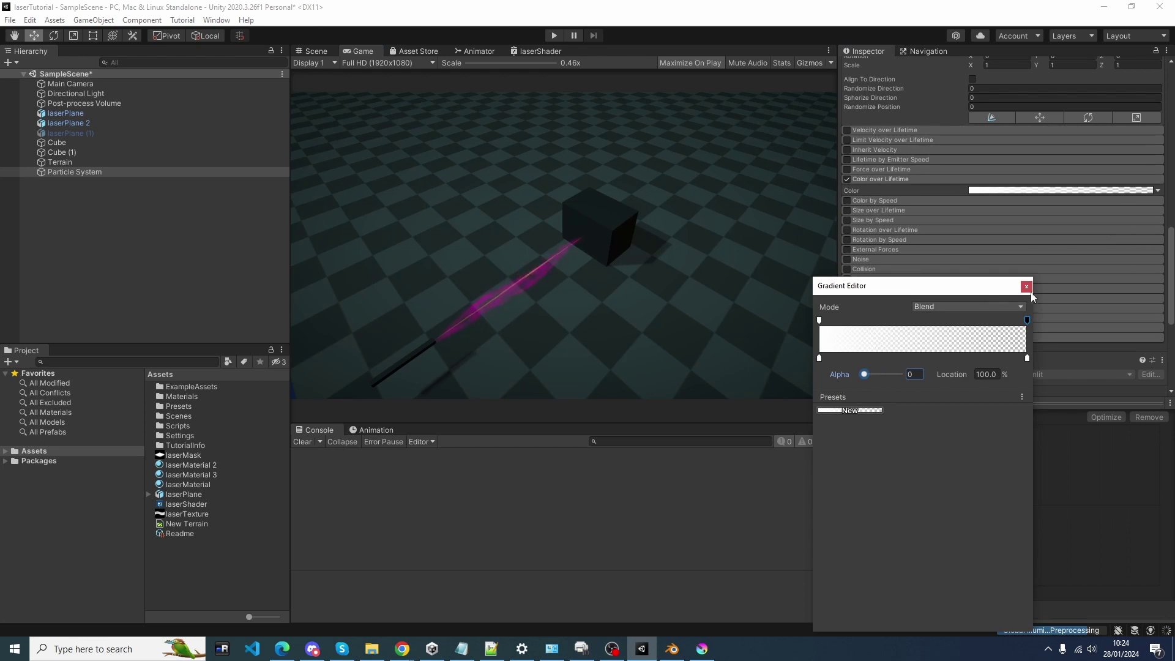
Run the scene to preview the impact particles on the cube, and stop it.
left_click(475, 56)
left_click(554, 37)
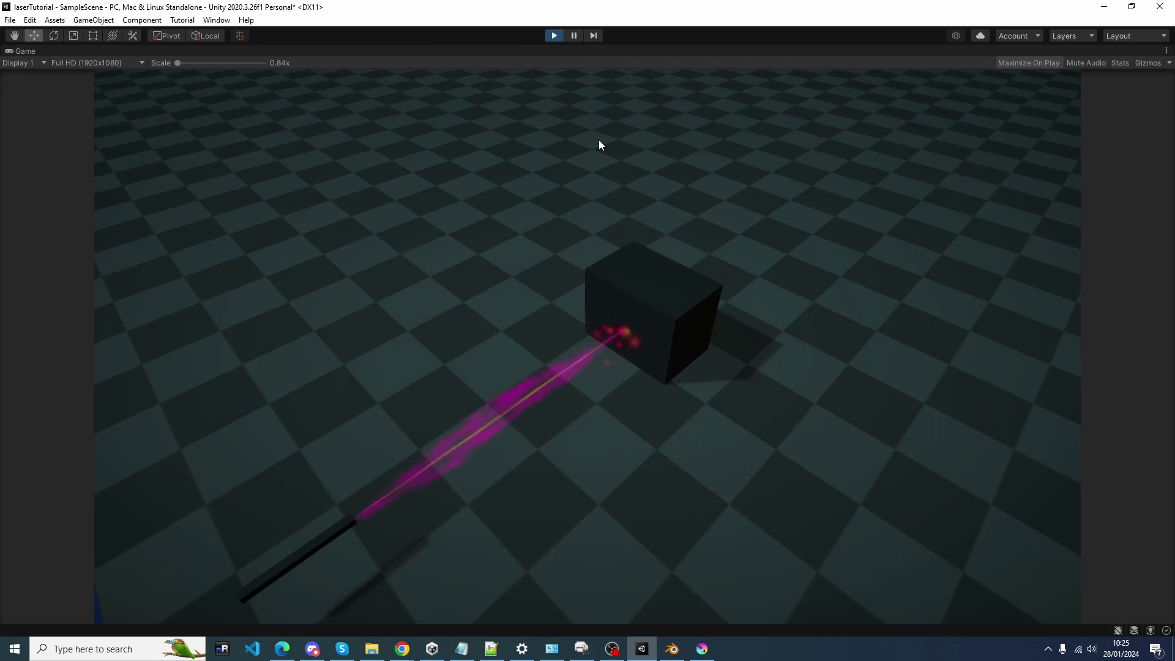
left_click(554, 36)
Duplicate the Particle System and move the copy along X to about -3.83, at the laser's starting end.
left_click(107, 175)
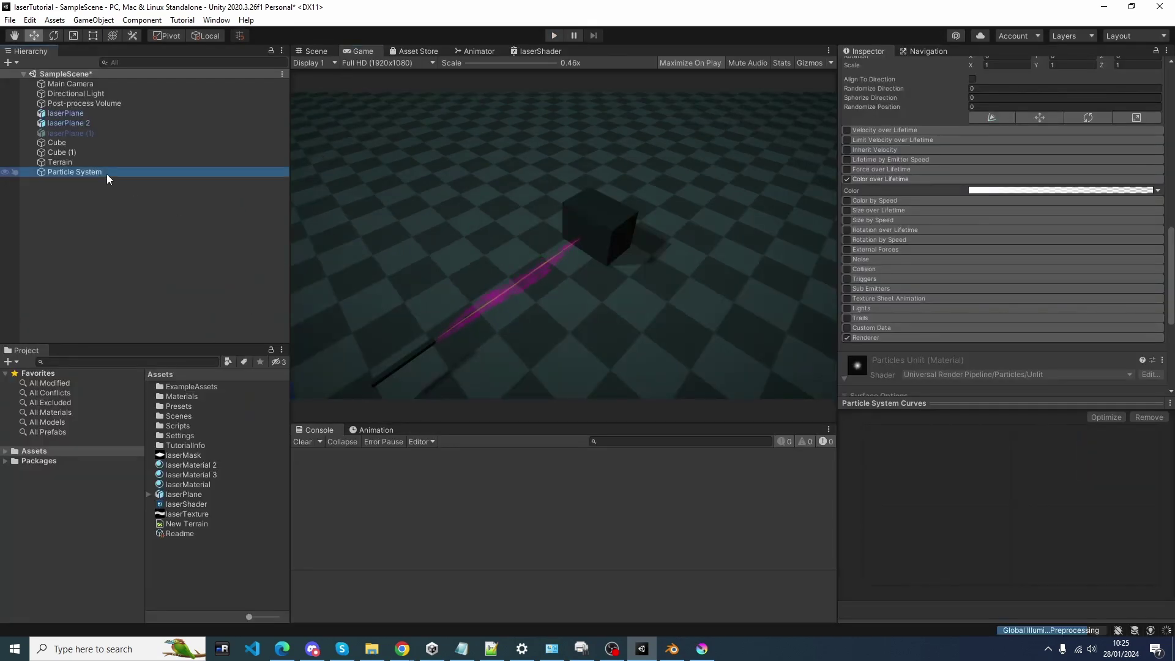
key("ctrl+d")
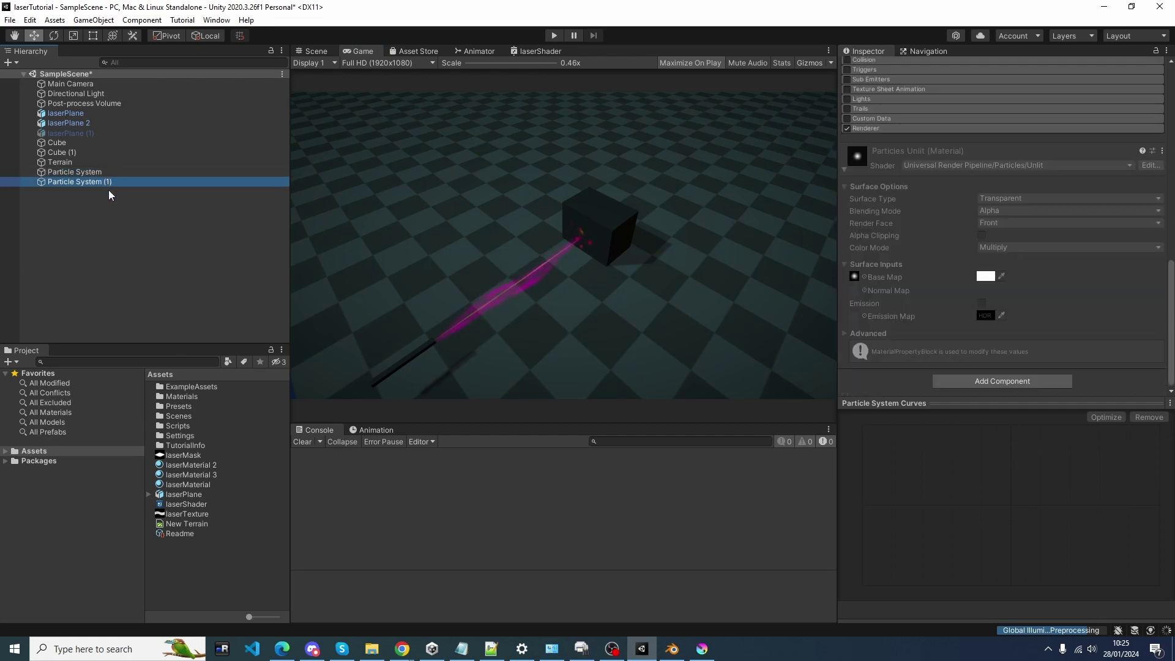
left_click(313, 51)
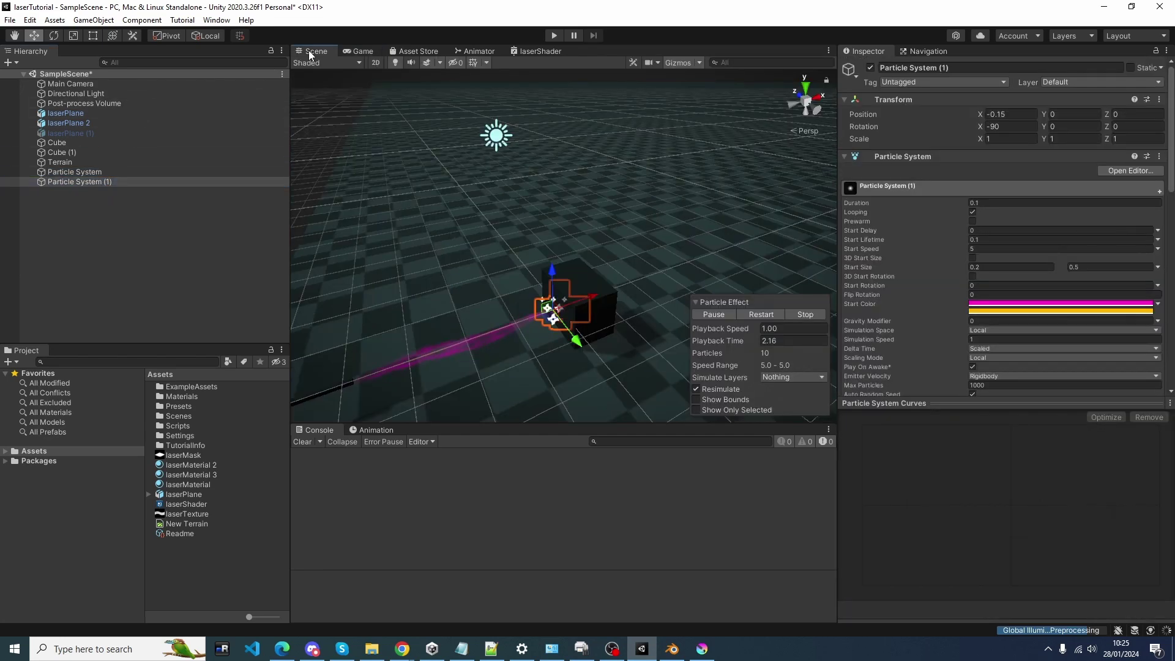
left_click_drag(594, 291, 414, 376)
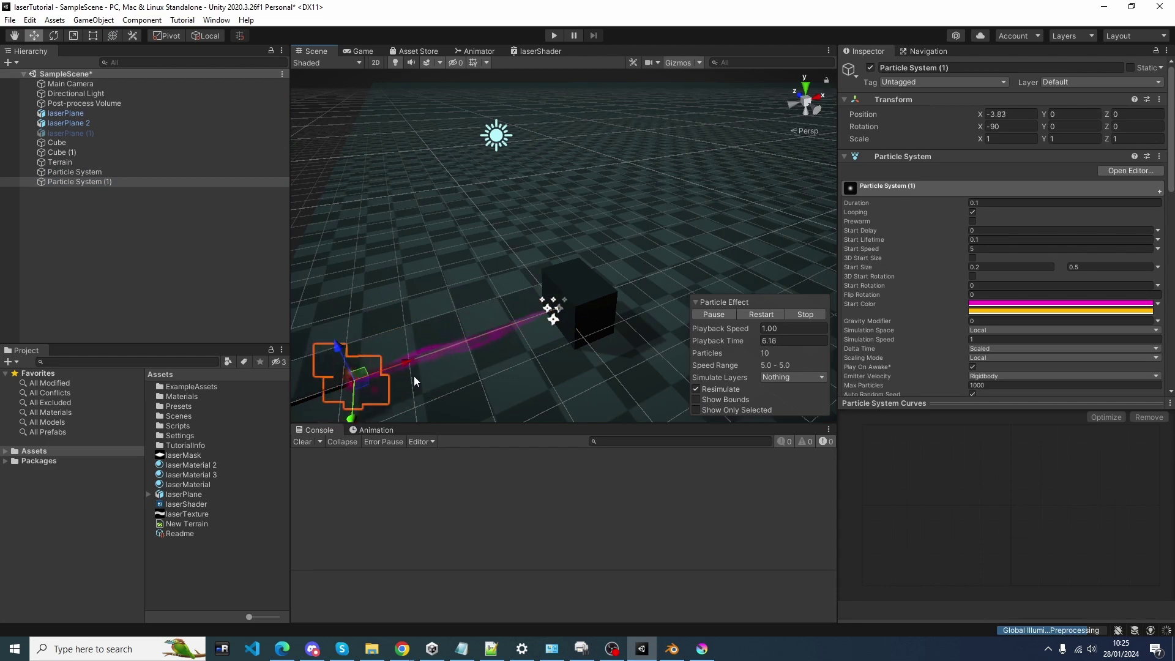
Show the Game view and set the duplicated particle system's Start Speed to 0.
left_click(363, 50)
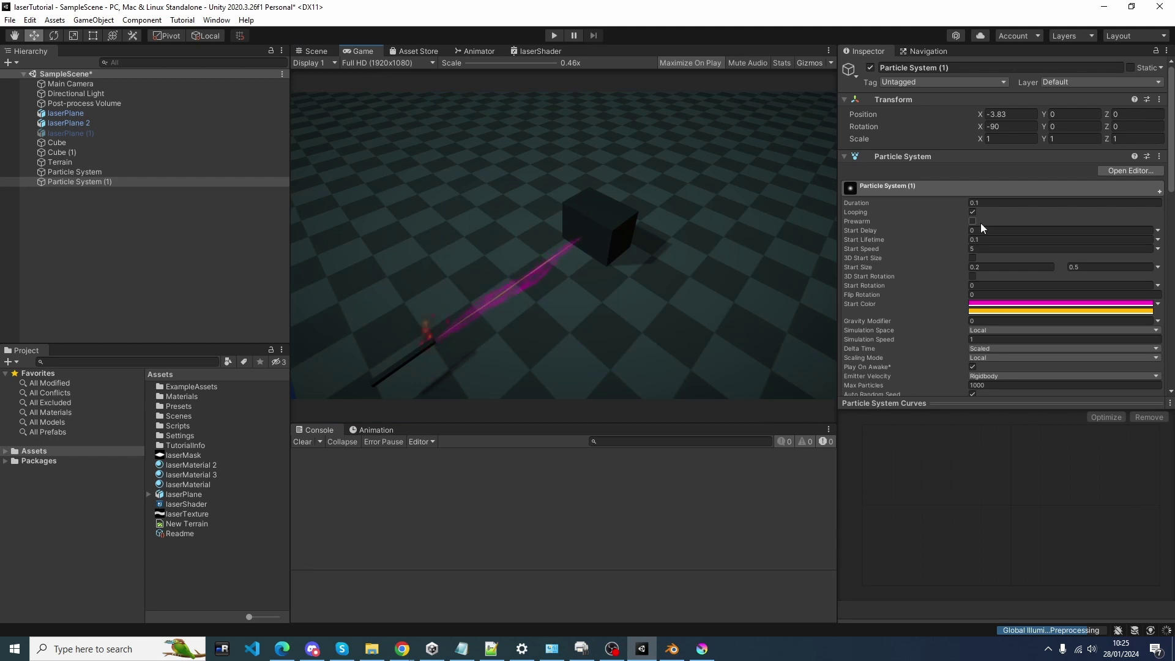
scroll(983, 228, "down", 5)
scroll(982, 226, "up", 8)
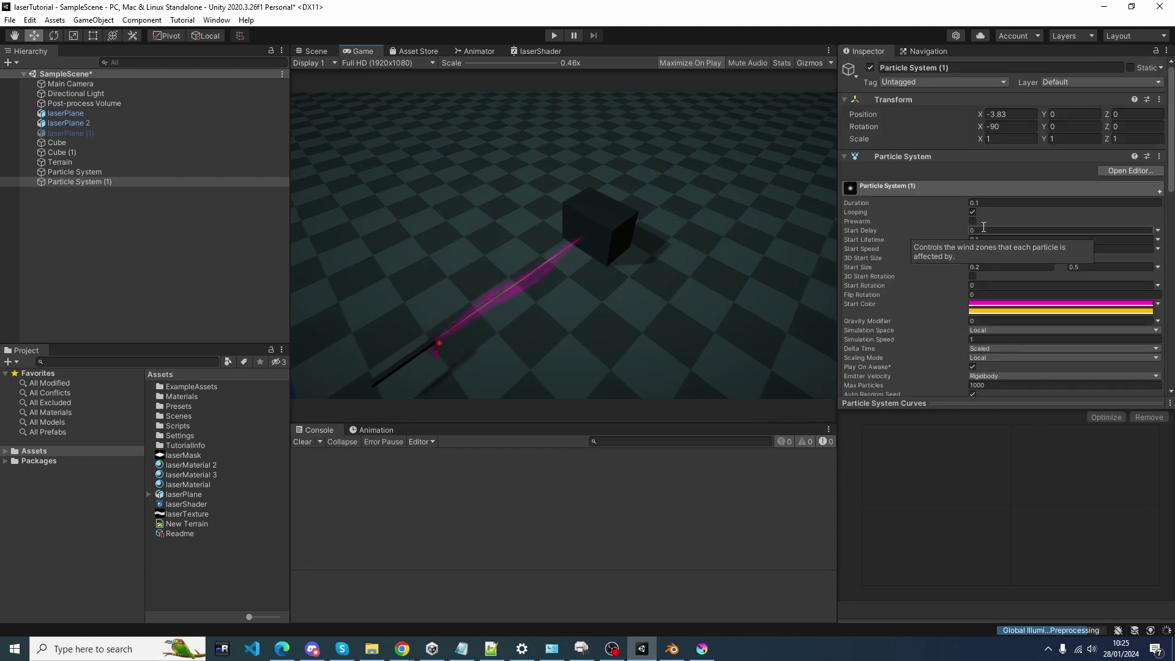
scroll(983, 202, "down", 3)
left_click(984, 138)
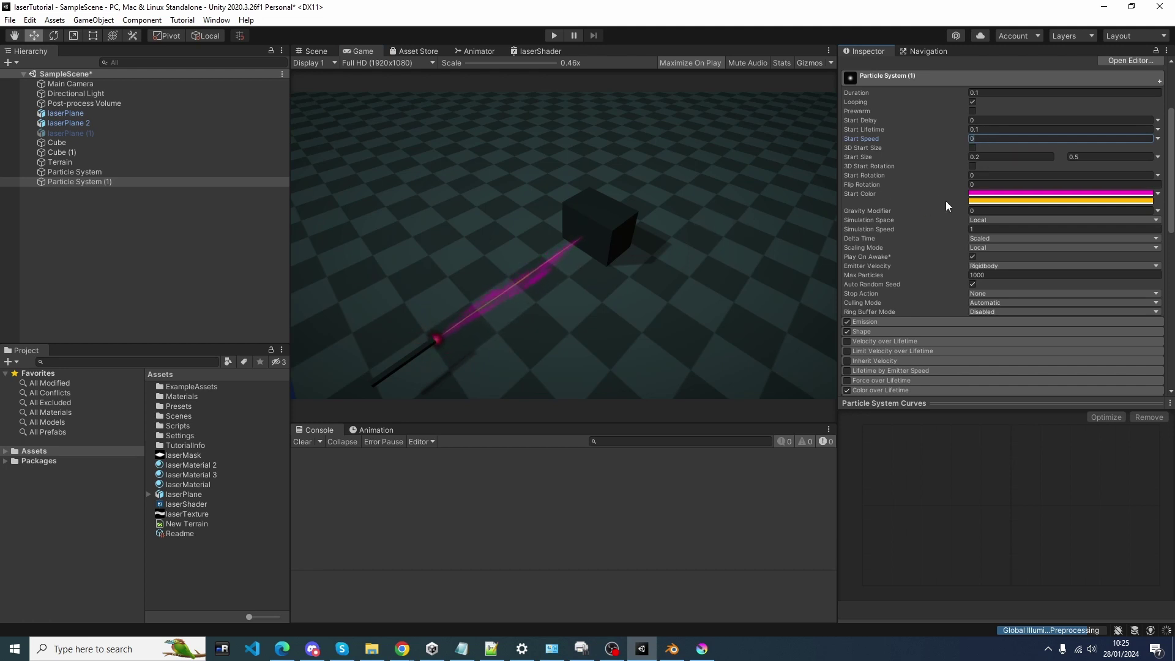
Set the duplicated particle system's random Start Size range to 0.5 and 0.7.
left_click(989, 157)
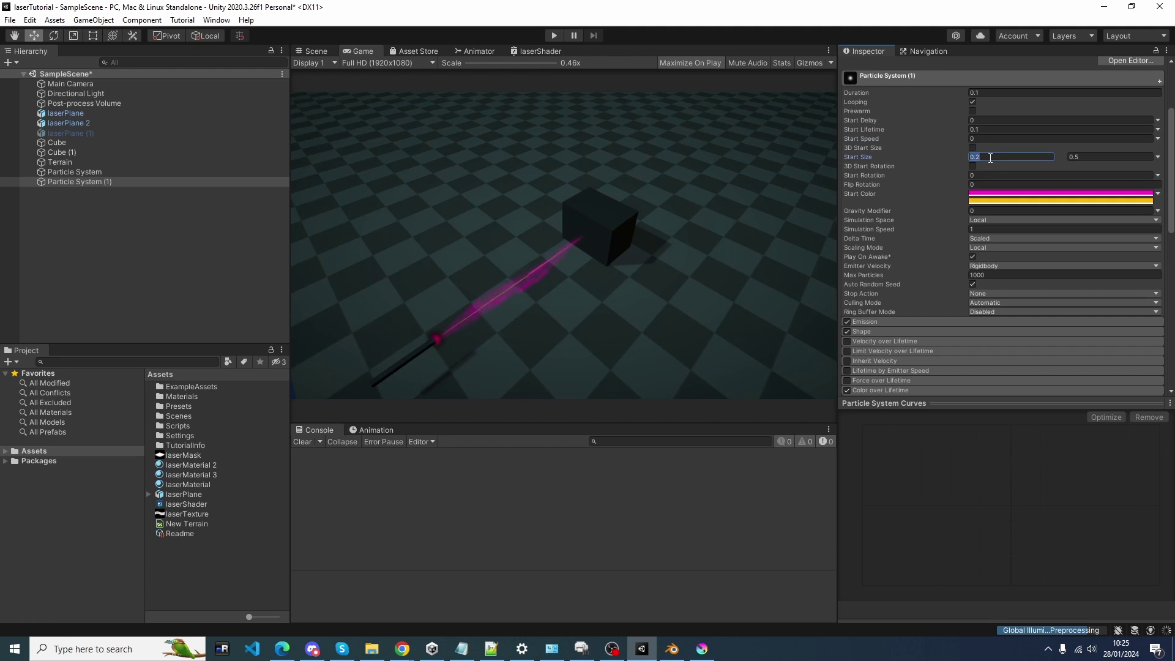
type("0.5")
key("Tab")
type("0.7")
key("Return")
Run the scene to preview the laser with particles at both of its ends.
left_click(326, 51)
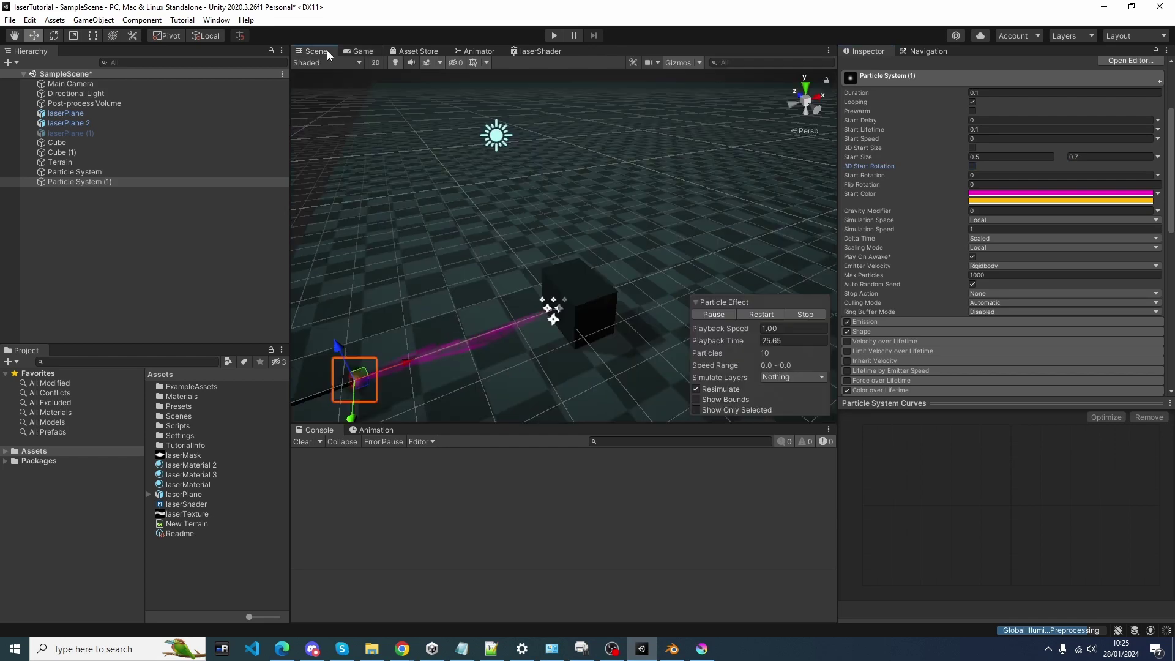
left_click(554, 34)
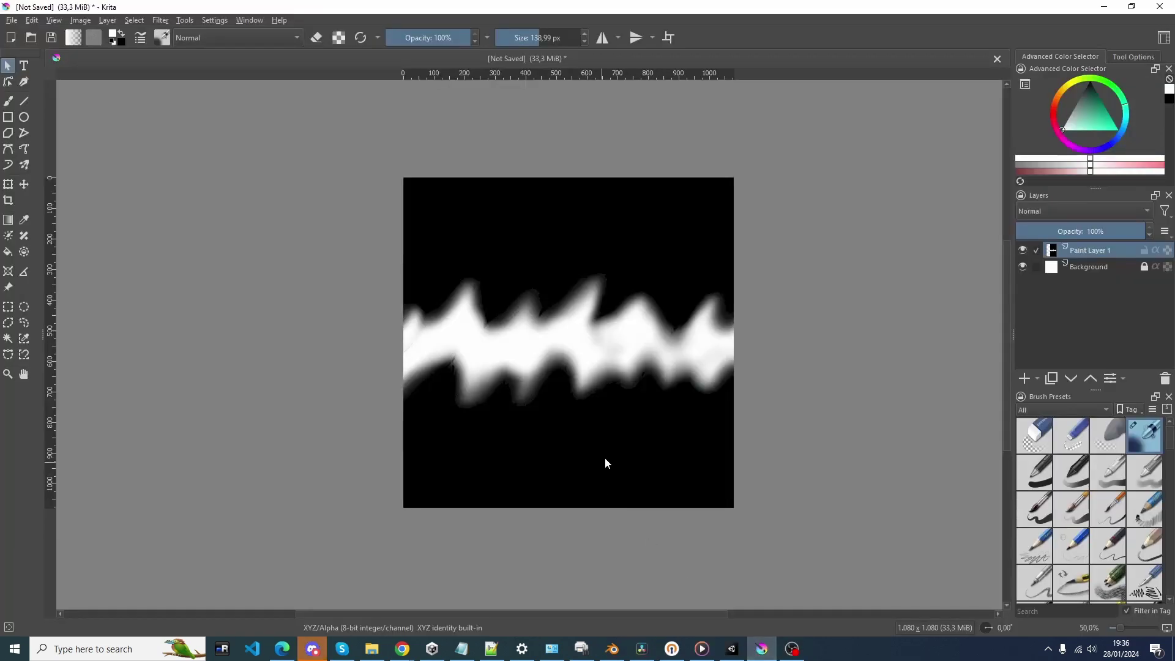
middle_click_drag(604, 464, 598, 493)
scroll(587, 470, "up", 1)
scroll(591, 478, "up", 1)
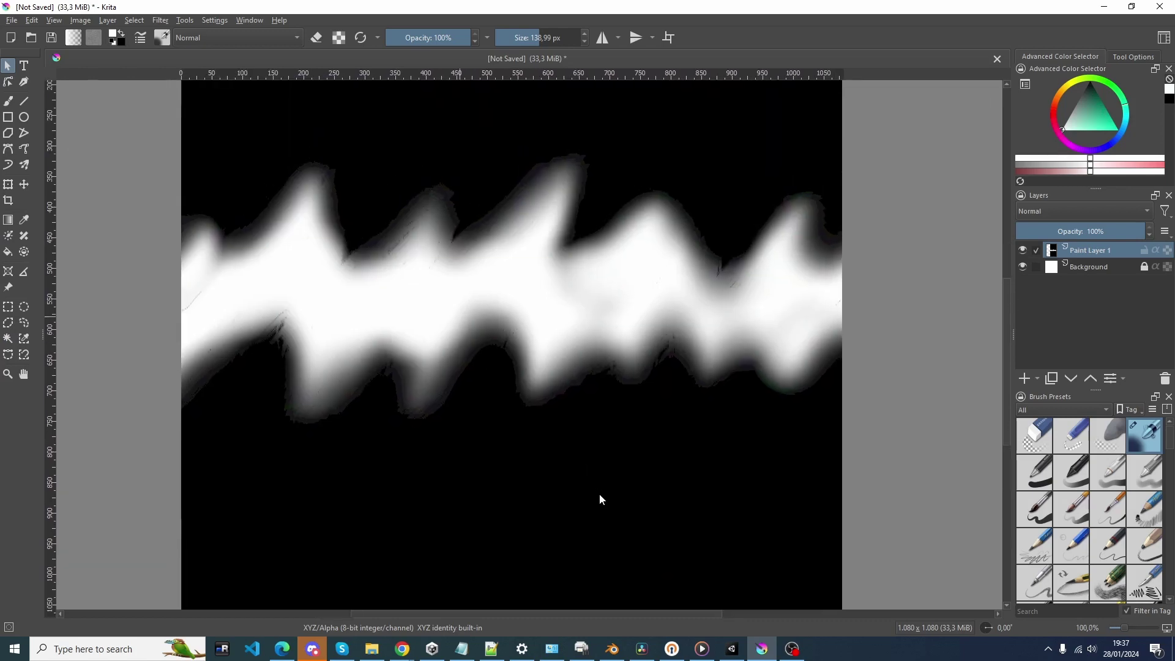
scroll(599, 494, "down", 1)
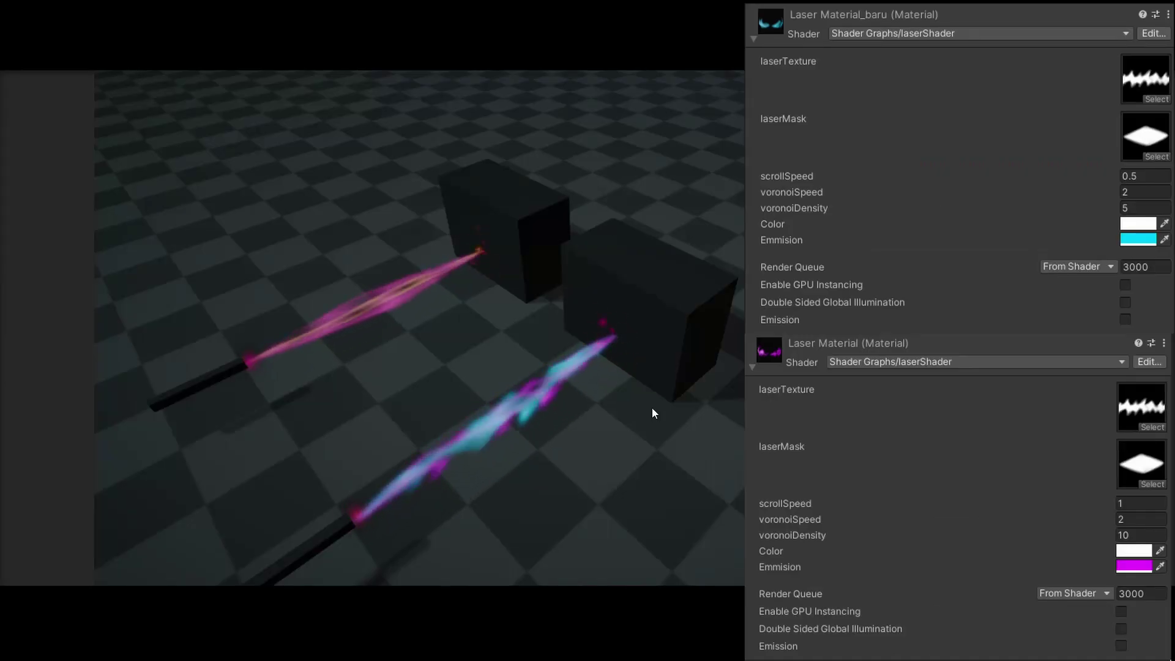